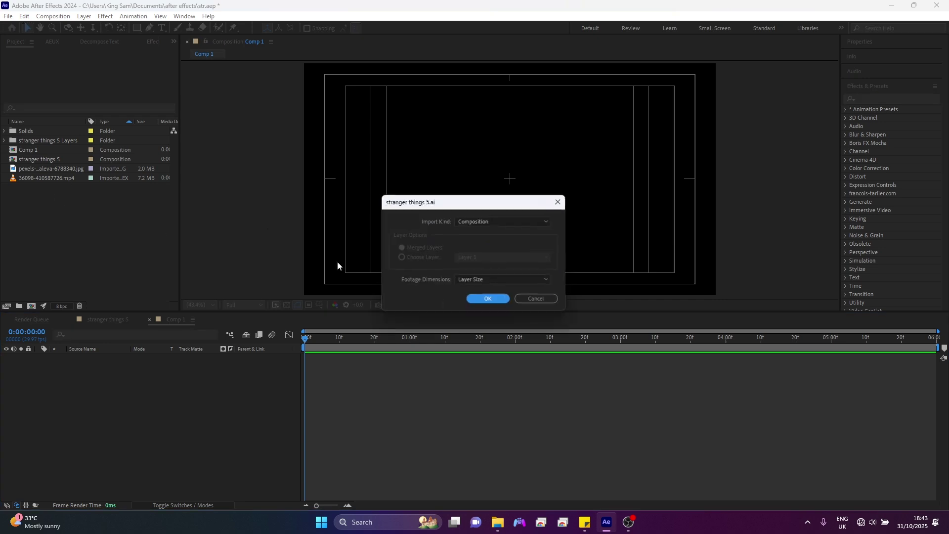
Step: Import stranger things 5.ai as a composition at layer size and open the new stranger things 6 composition
click(489, 300)
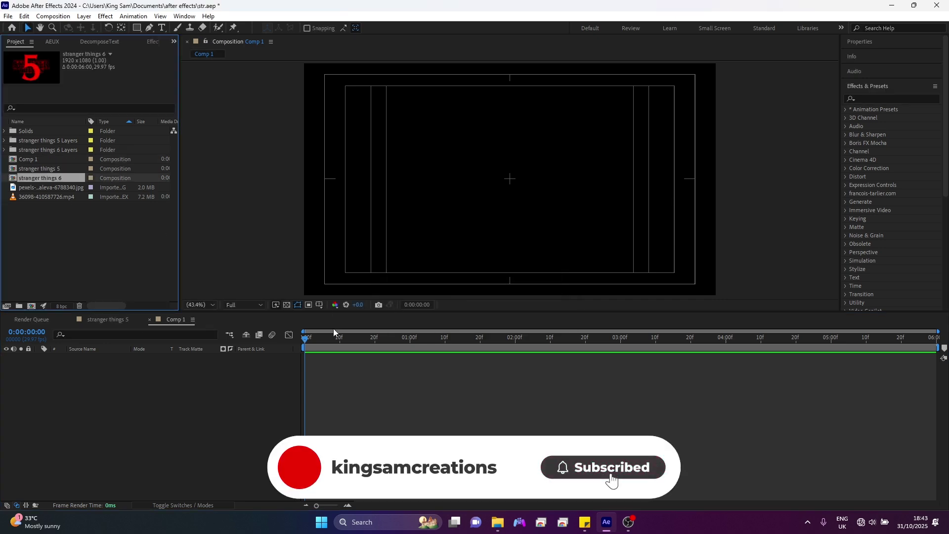
double_click(45, 177)
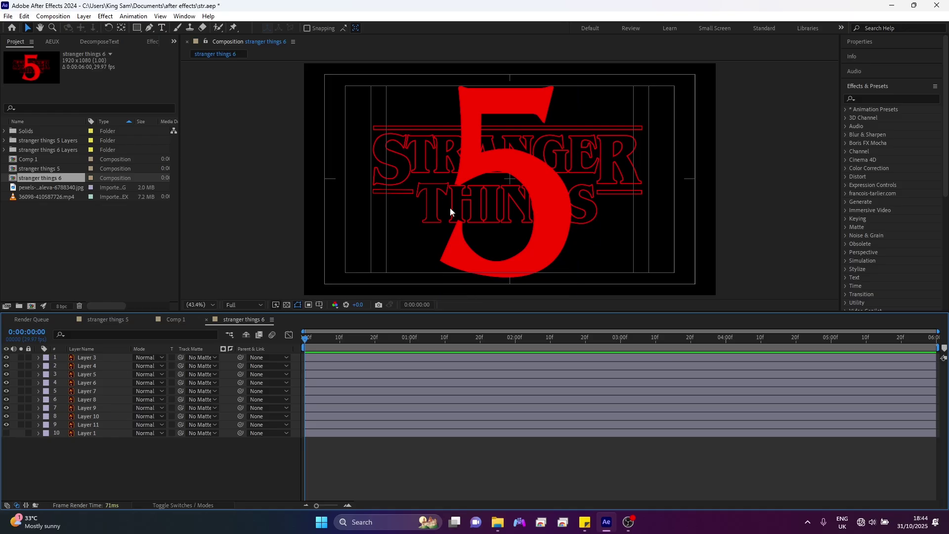
Step: Hide Layer 11, which holds the large red 5 in front of the title
click(493, 268)
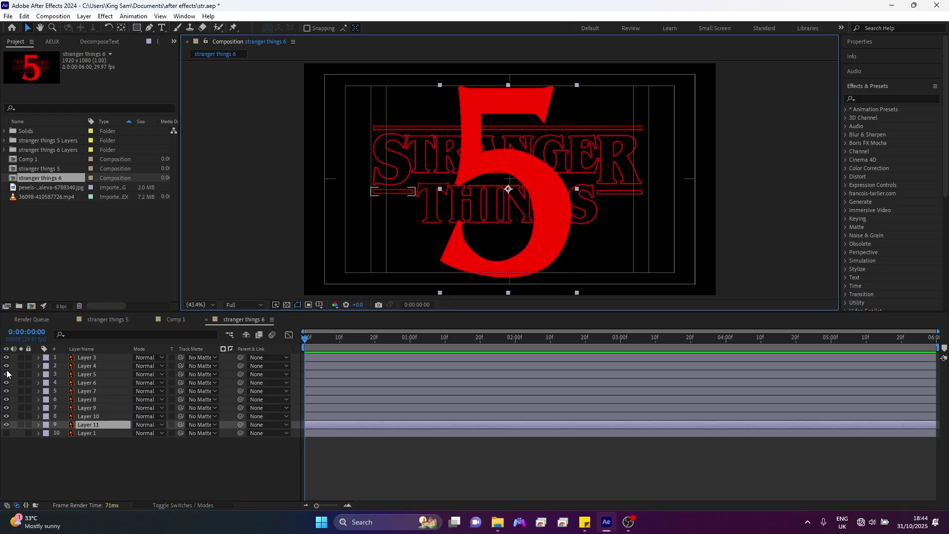
click(6, 424)
click(480, 198)
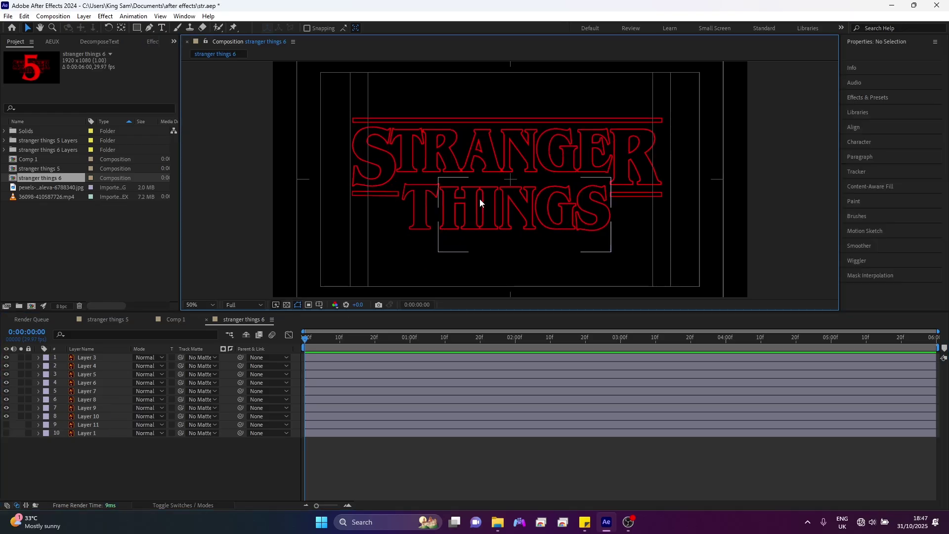
Step: Add a text layer with the letter T over the title, using the Stranger Things Outlined font
key(slash)
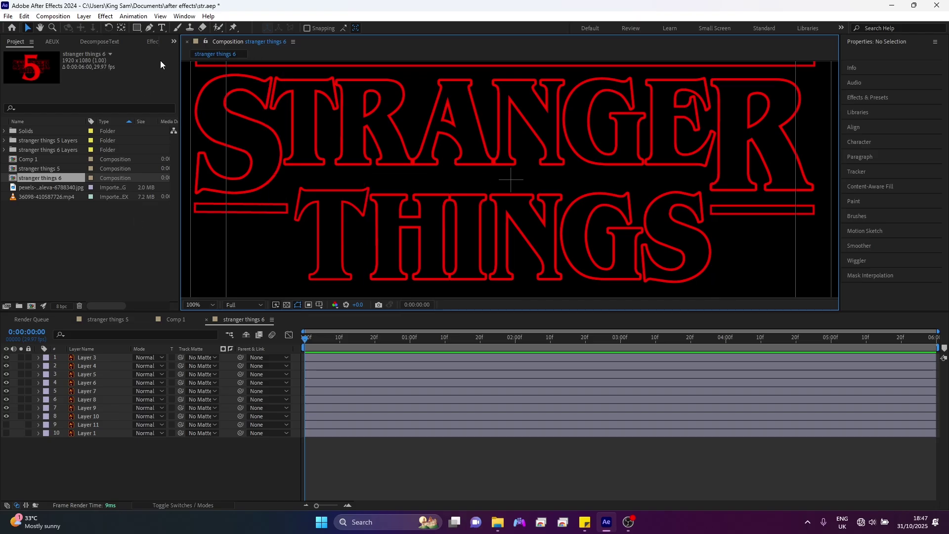
click(162, 27)
click(376, 134)
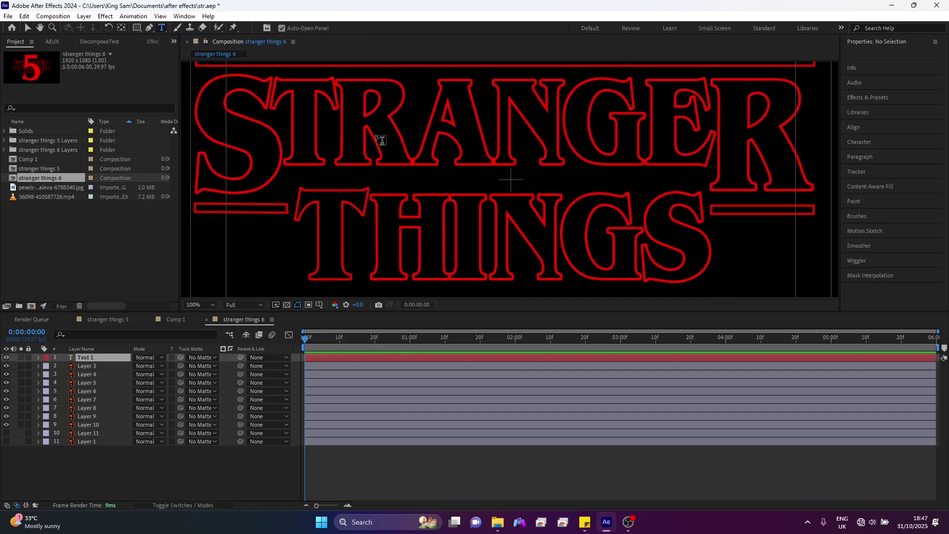
text(T)
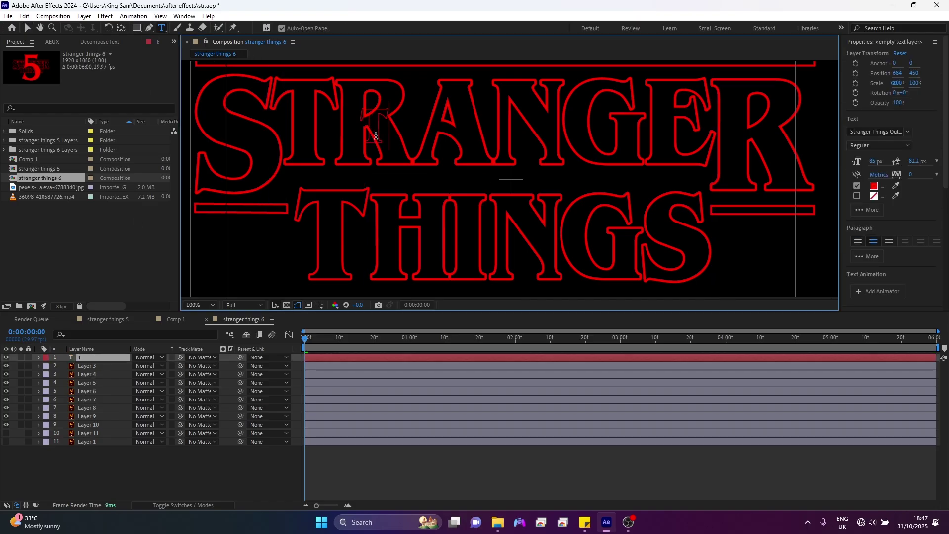
click(28, 27)
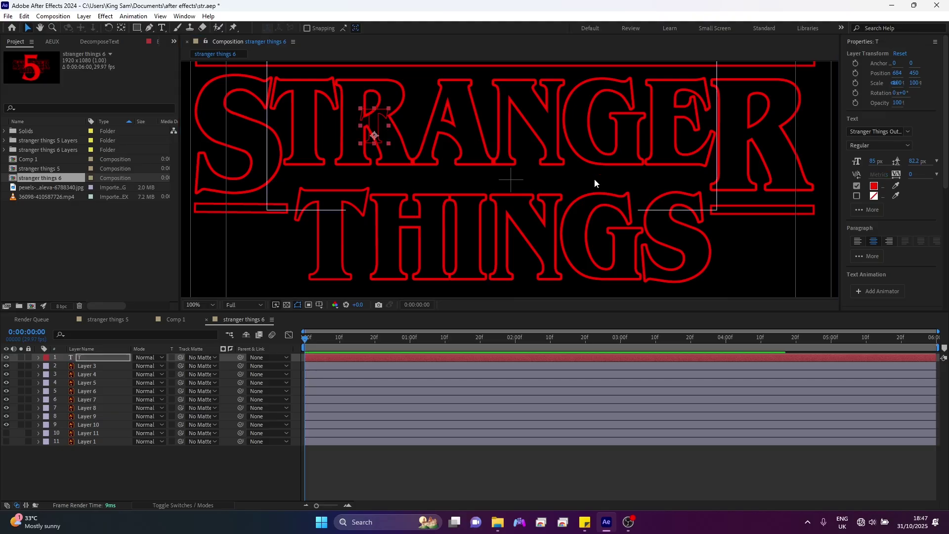
click(909, 132)
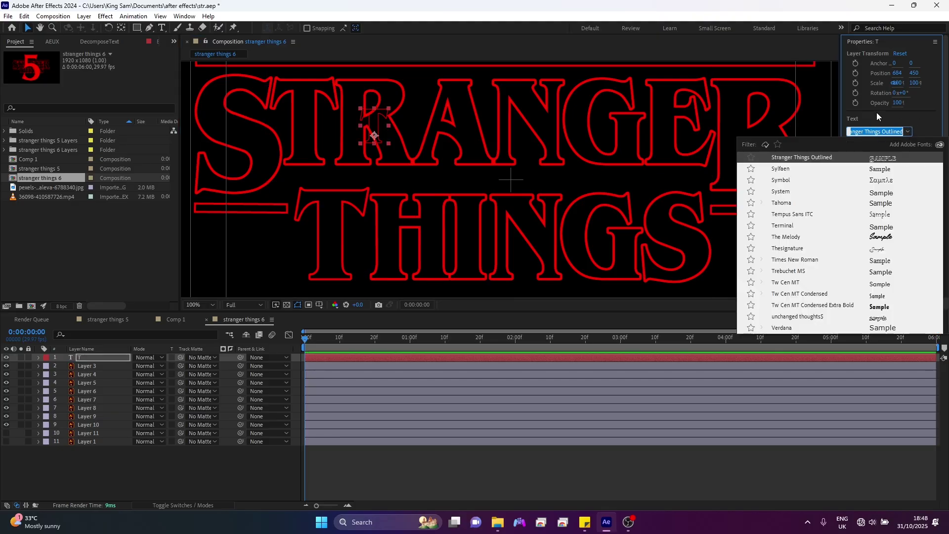
click(914, 123)
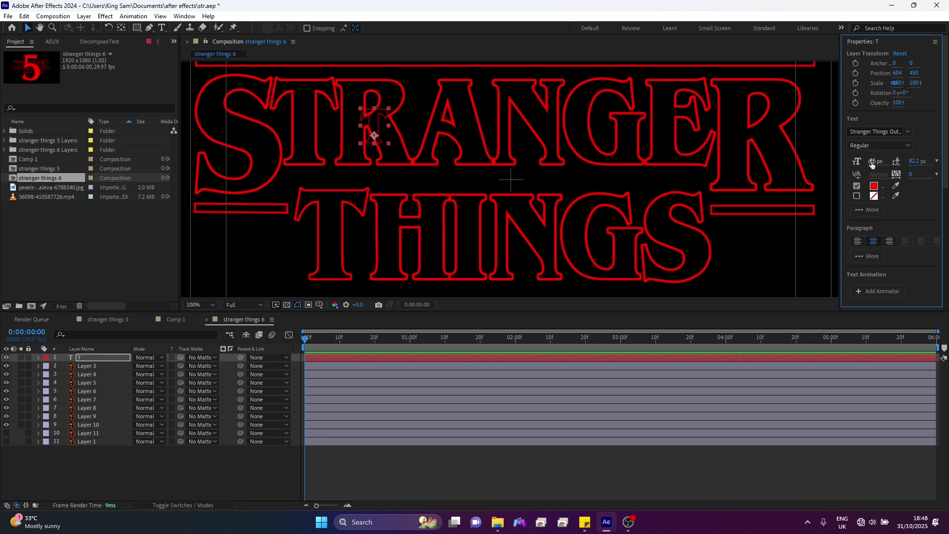
Step: Set the letter's font size to 231 px and place it over the first T of STRANGER
drag(873, 162, 919, 153)
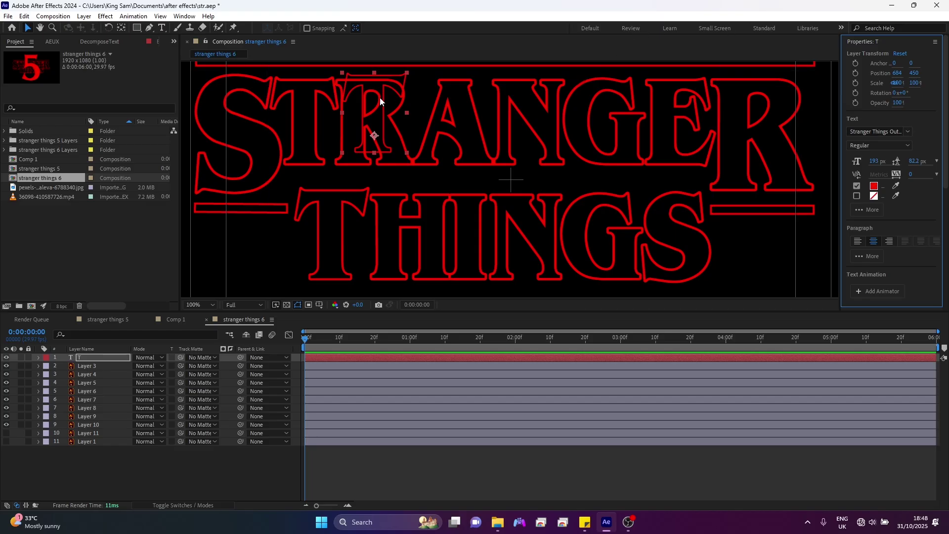
drag(363, 143, 306, 142)
drag(874, 161, 893, 161)
drag(303, 142, 303, 149)
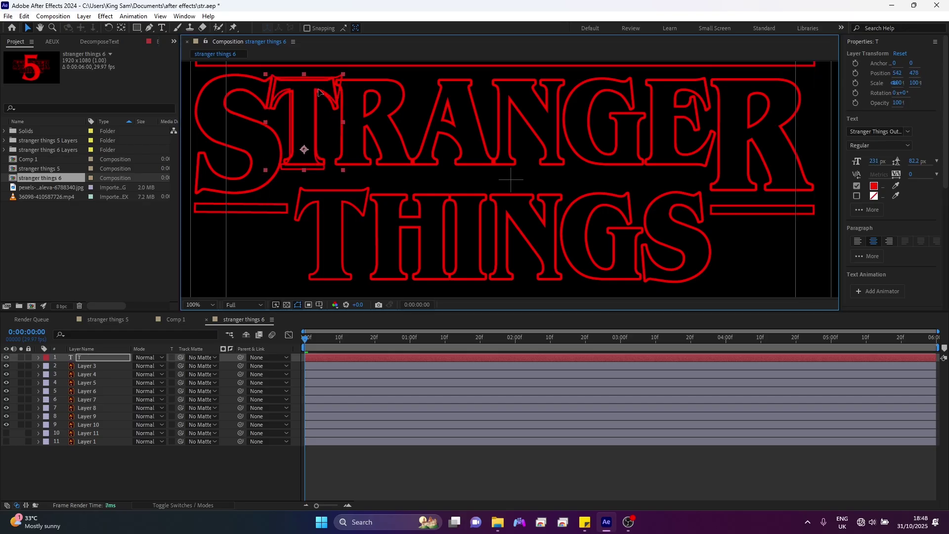
Step: Scale the t text layer to about 118.4% and align it exactly with the first T of STRANGER
key(period)
key(h)
drag(344, 125, 677, 235)
key(v)
drag(433, 233, 434, 260)
drag(433, 113, 424, 85)
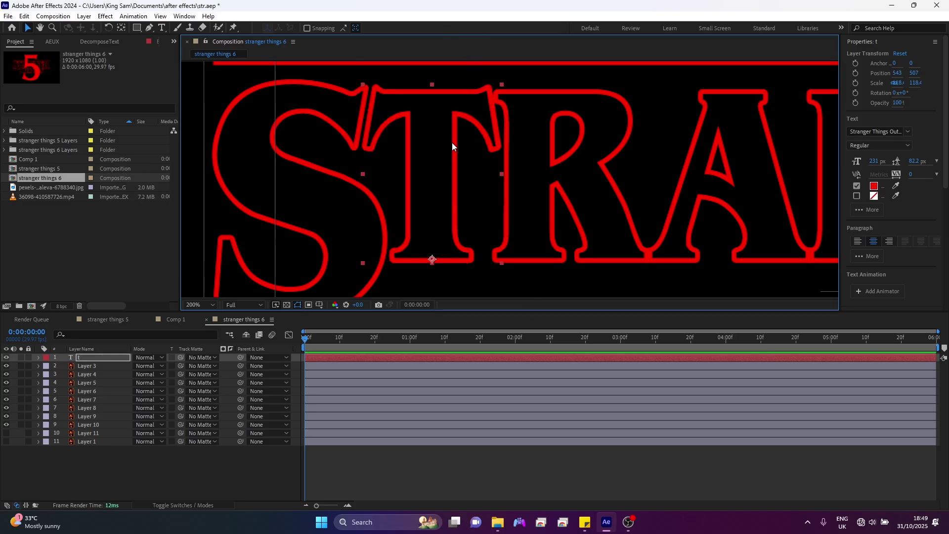
Step: Duplicate the t text layer over the neighbouring letters of STRANGER and change the copies to r and a
key(ctrl+d)
drag(452, 143, 610, 145)
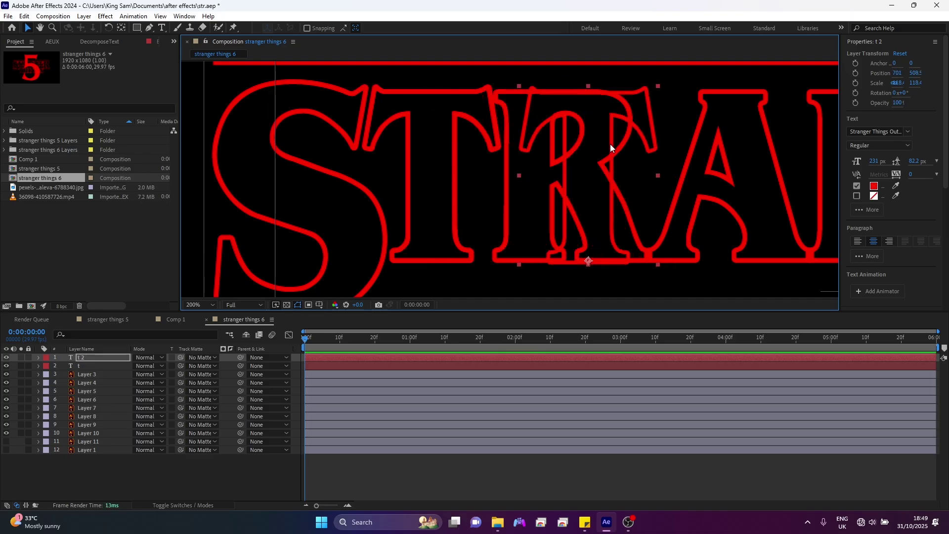
double_click(610, 143)
text(r)
click(327, 225)
text(a)
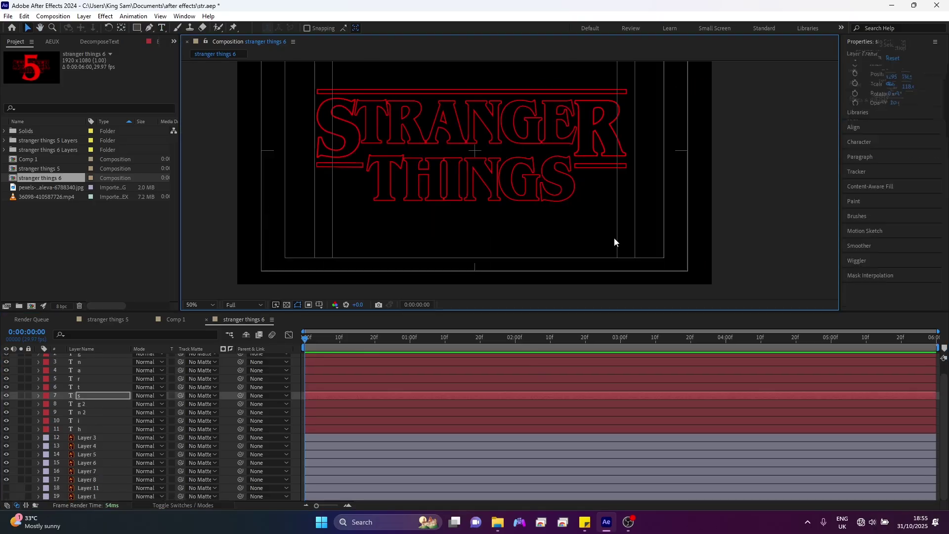
Step: Rename Layer 7 as big t and Layer 8 as big s
click(91, 440)
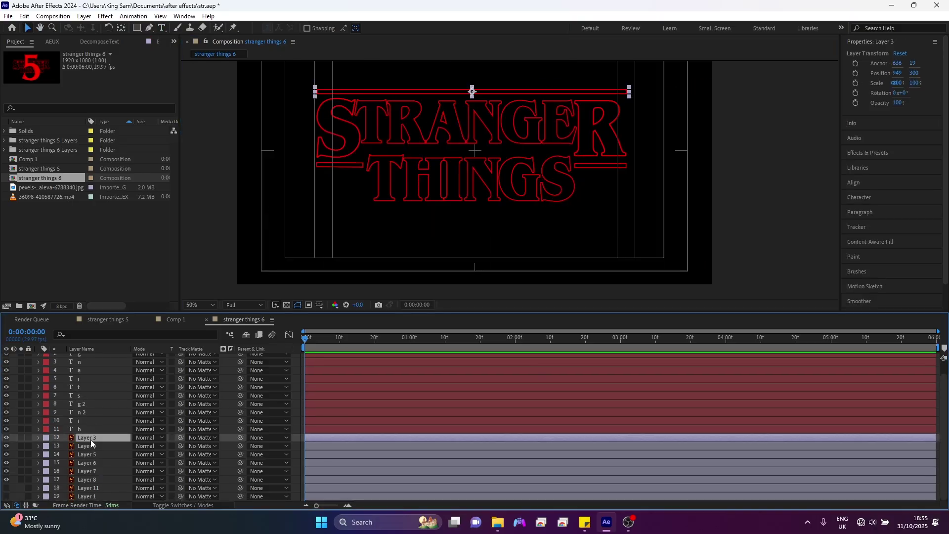
click(89, 473)
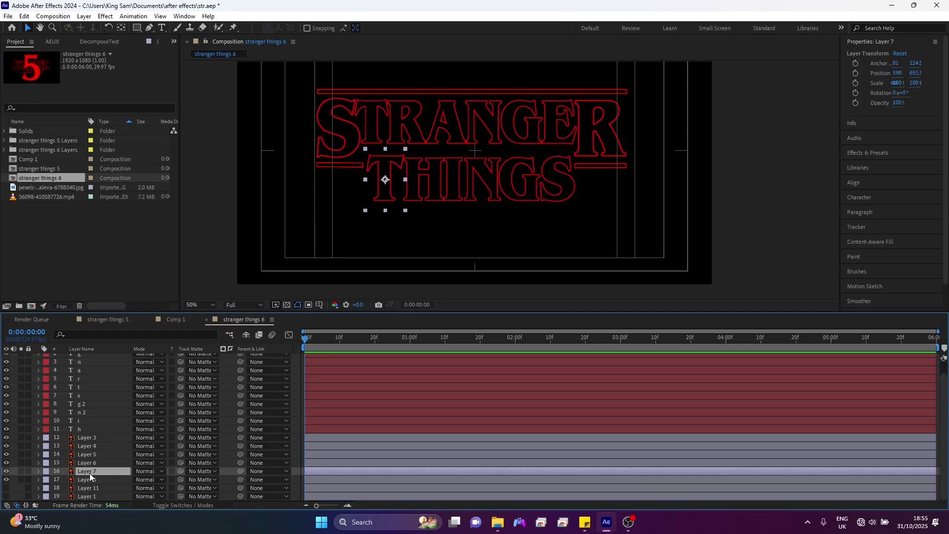
right_click(90, 474)
click(87, 481)
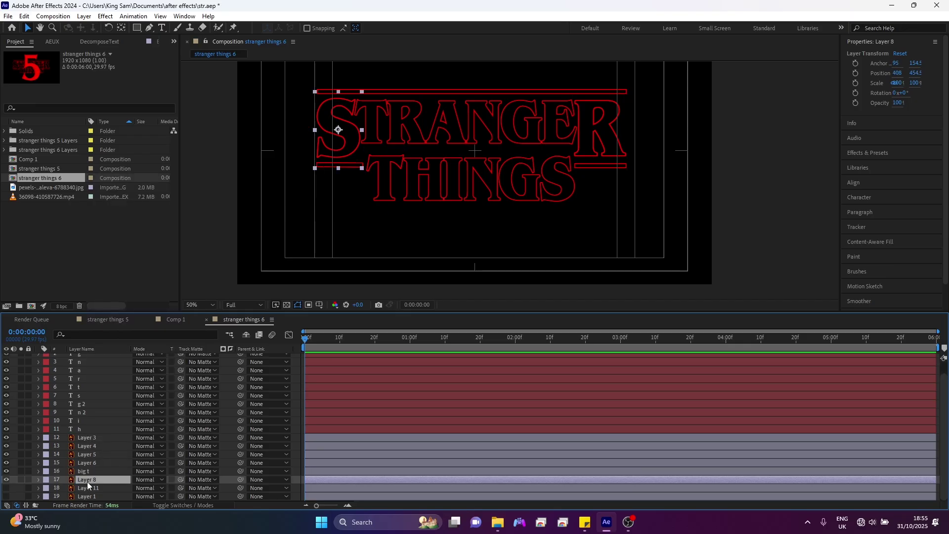
right_click(87, 482)
click(117, 453)
text(big s)
key(Return)
Step: Rename the layer holding the large final R of STRANGER as big r
click(600, 124)
key(Return)
text(big r)
key(Return)
click(604, 480)
Step: Add Position keyframes at 0:00:01:00 to the outer letters S, T, E, R of STRANGER and T, H, S of THINGS
click(411, 339)
shift+click(377, 112)
shift+click(380, 179)
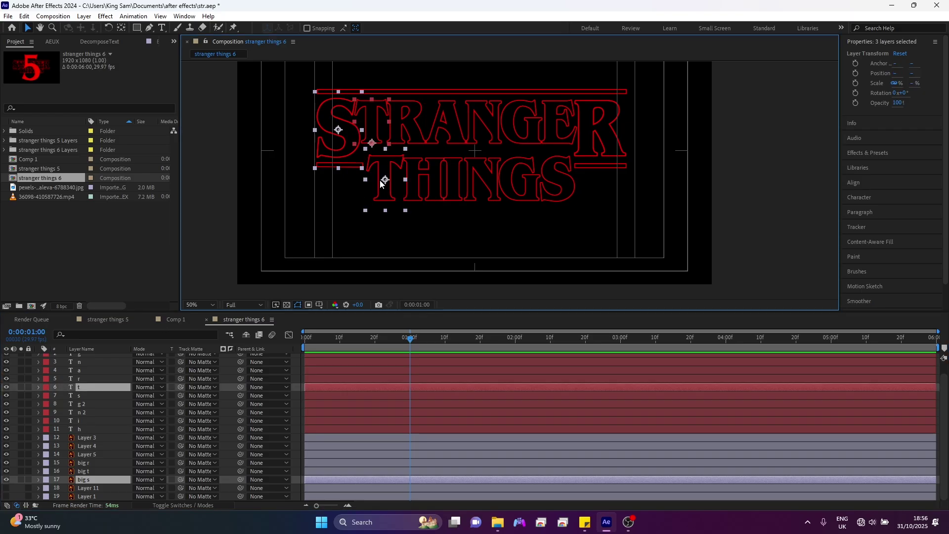
shift+click(432, 182)
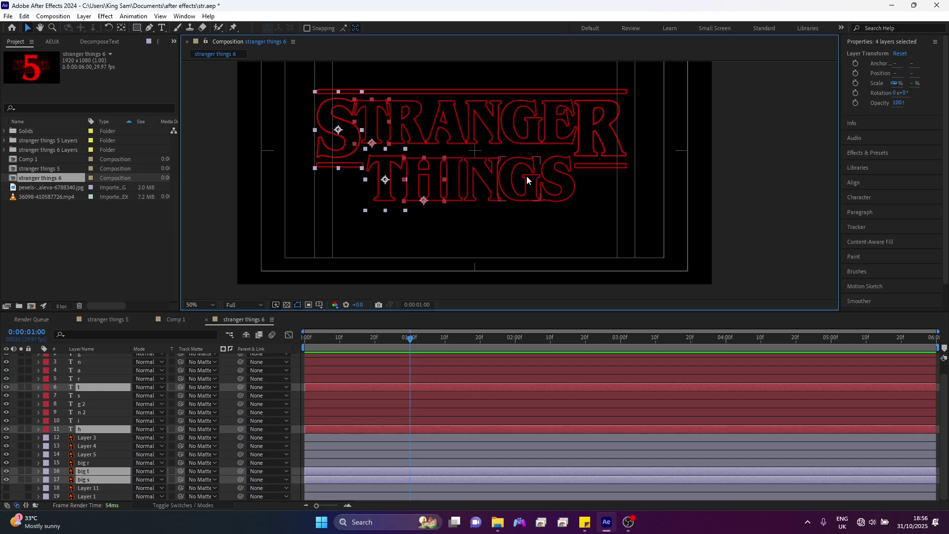
shift+click(564, 179)
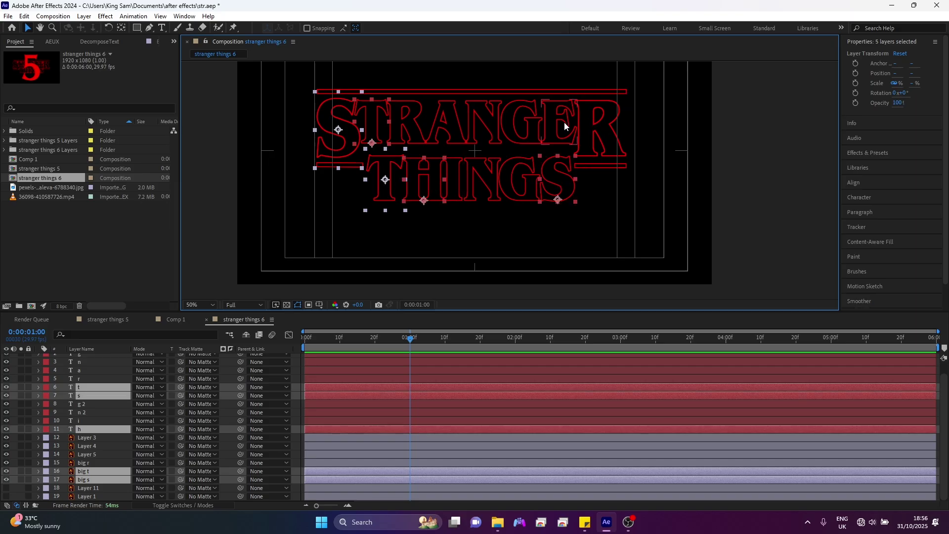
shift+click(607, 119)
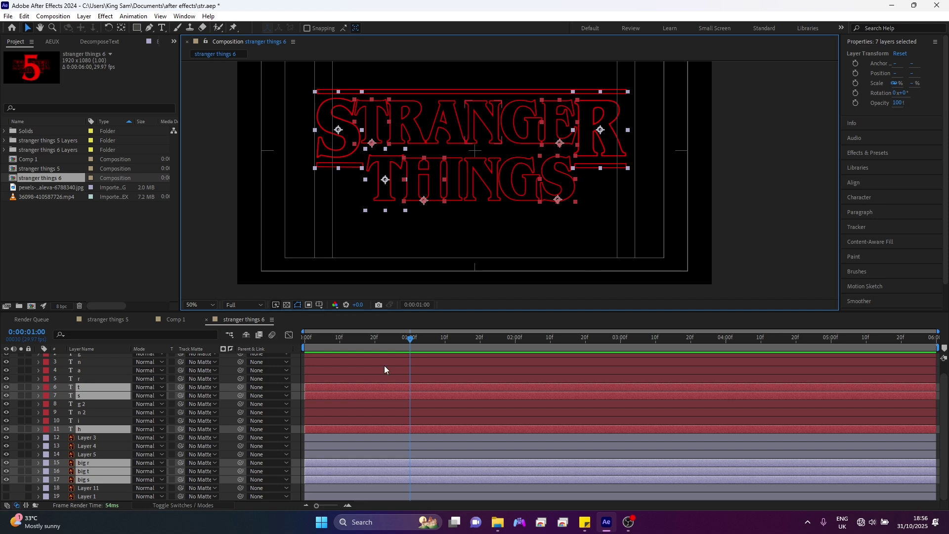
key(p)
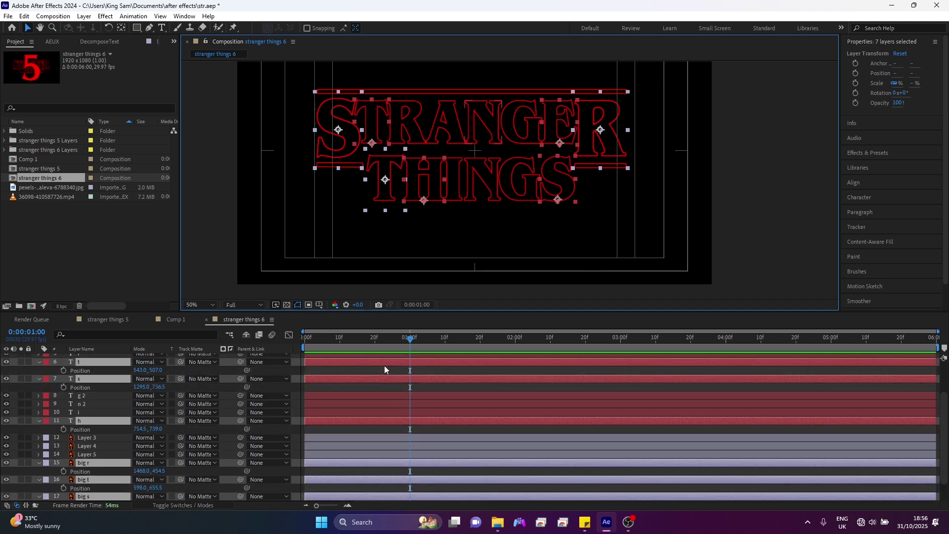
click(63, 388)
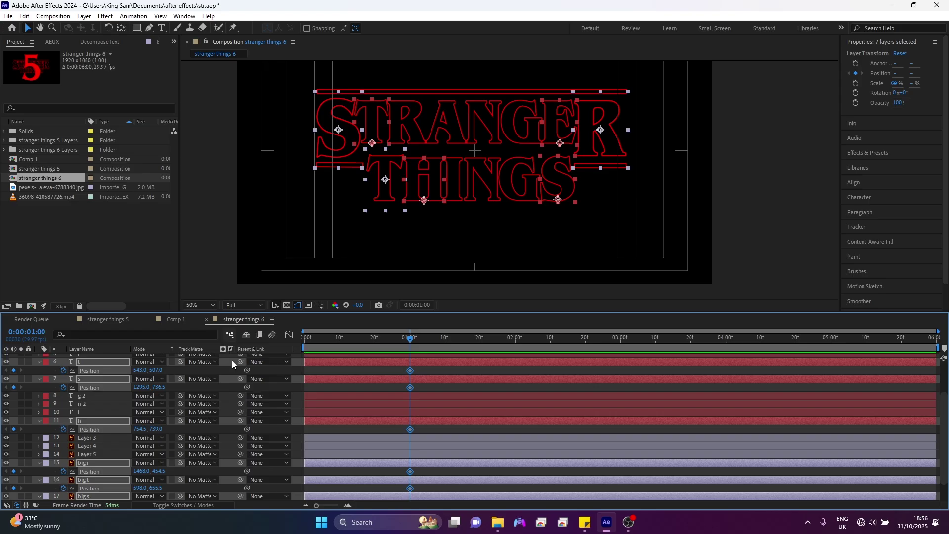
Step: Turn on the 3D switch for all layers from e through Layer 11
scroll(64, 385, up, 2)
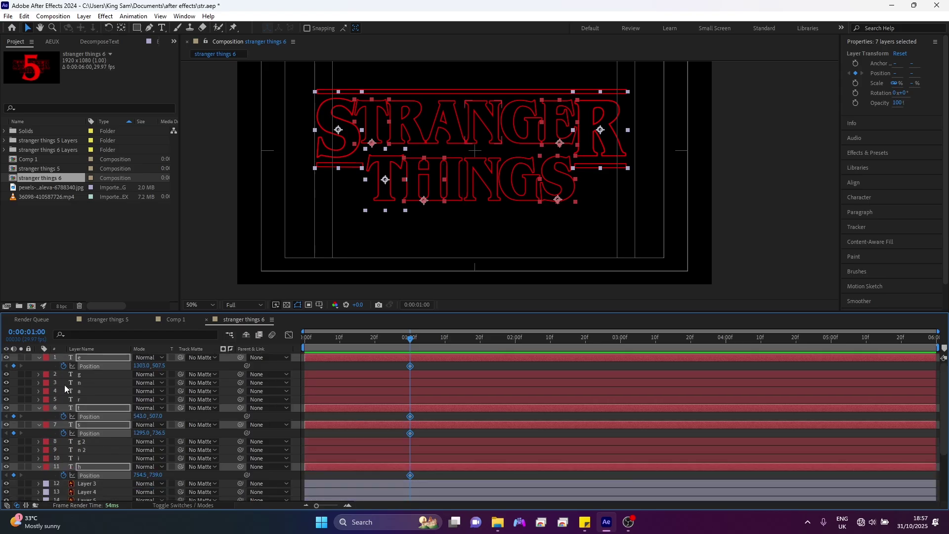
click(52, 364)
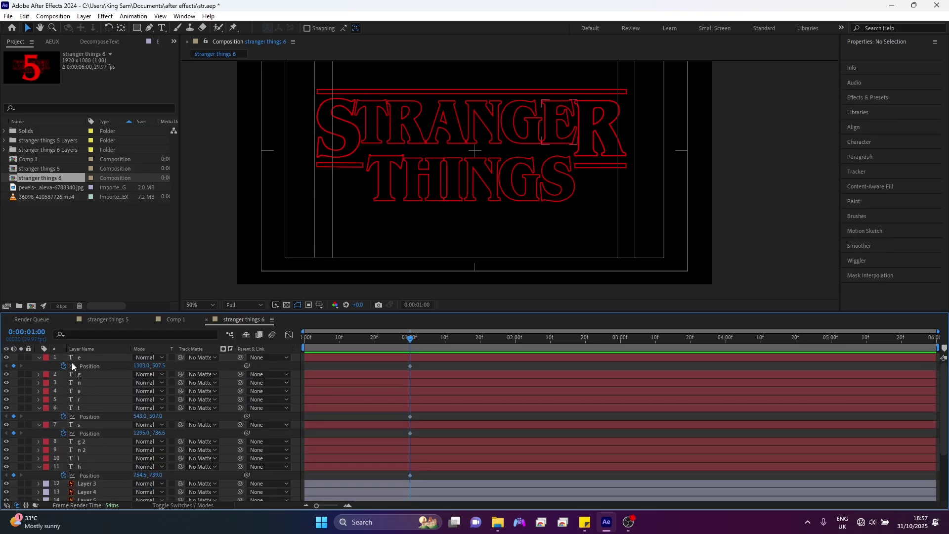
click(97, 357)
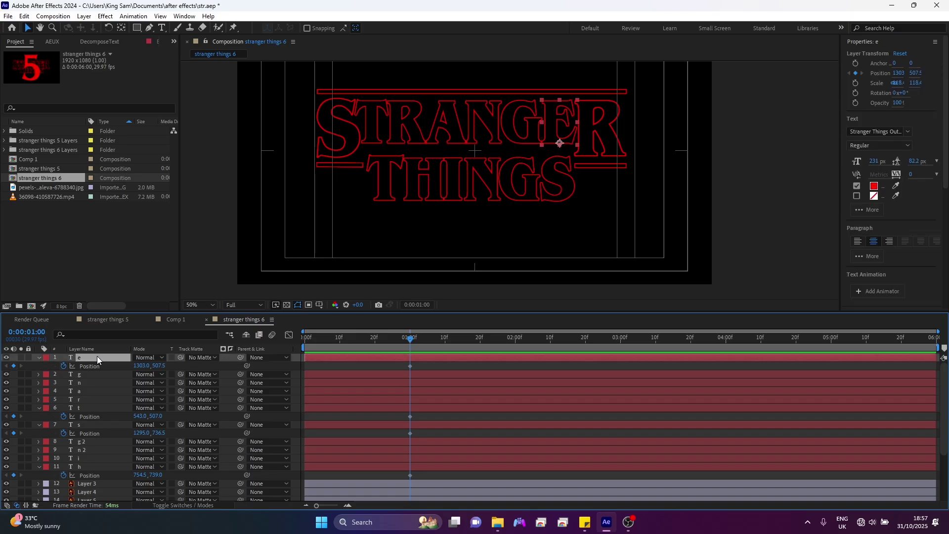
scroll(97, 356, down, 3)
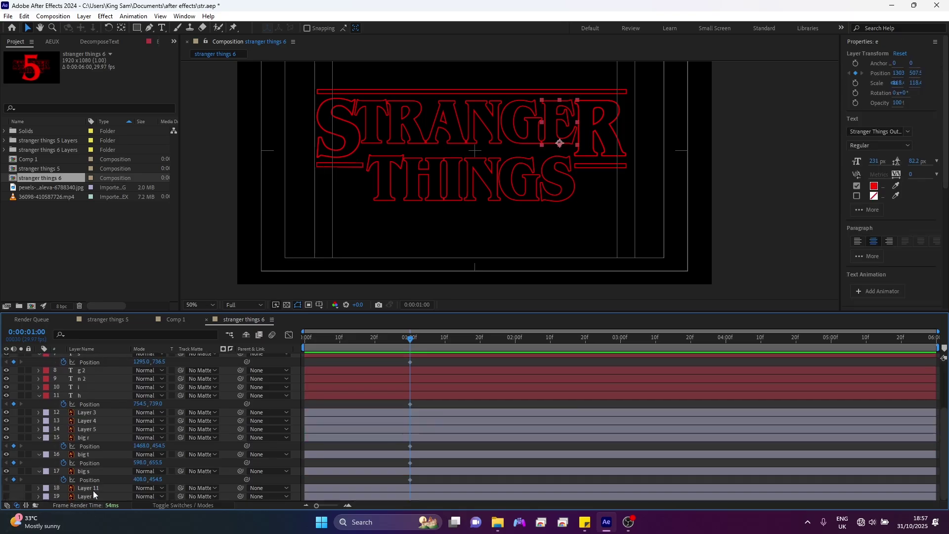
shift+click(99, 471)
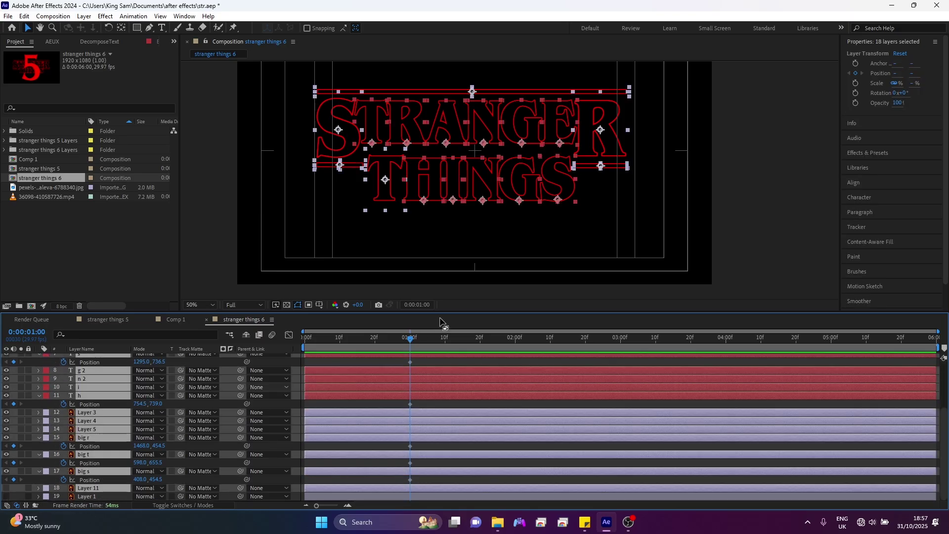
click(181, 505)
click(188, 370)
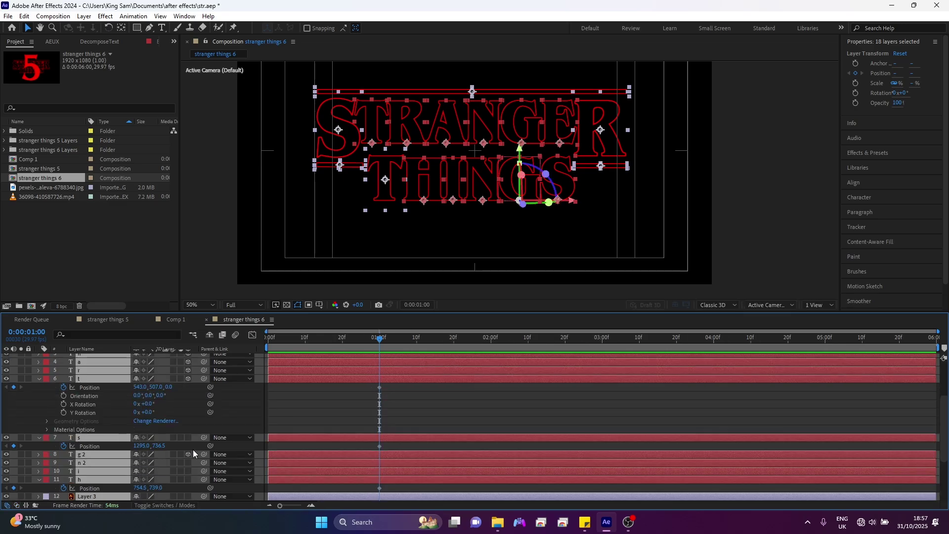
Step: Select the seven outer letters S, T, E, R, T, H and S and show only their keyframed properties at 0:00:00:00
click(90, 378)
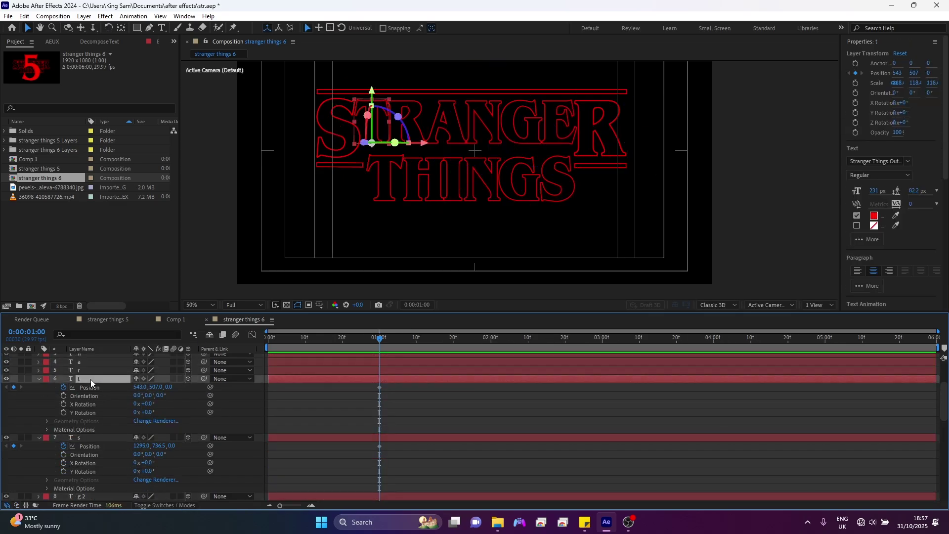
click(335, 131)
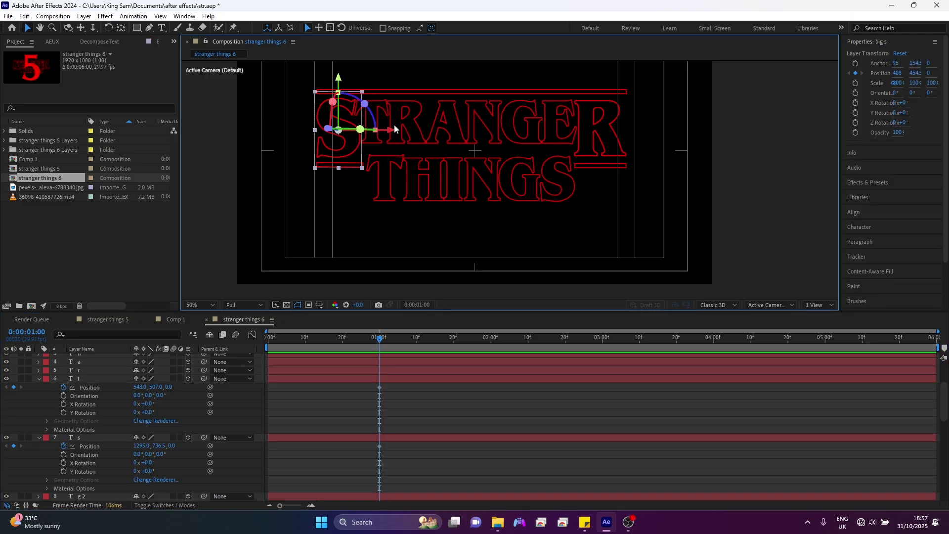
shift+click(383, 105)
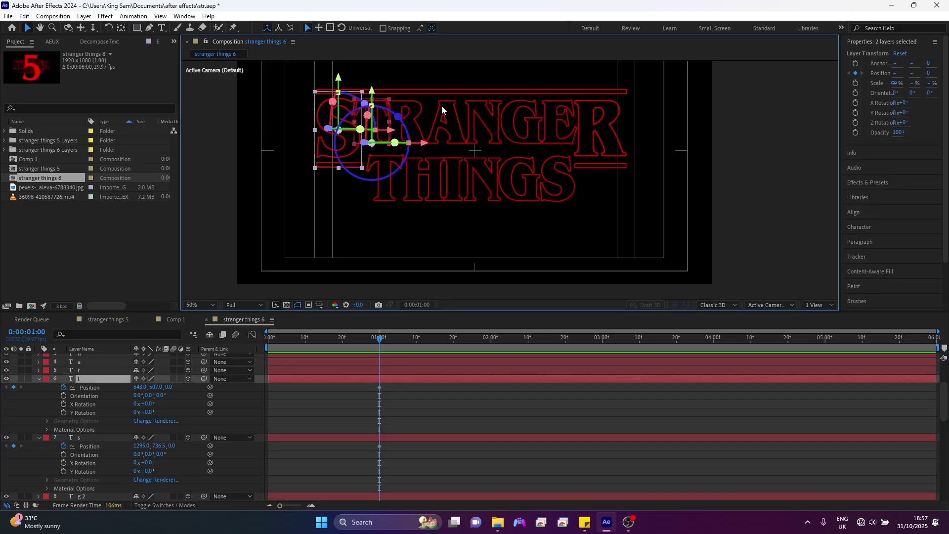
shift+click(591, 120)
shift+click(545, 120)
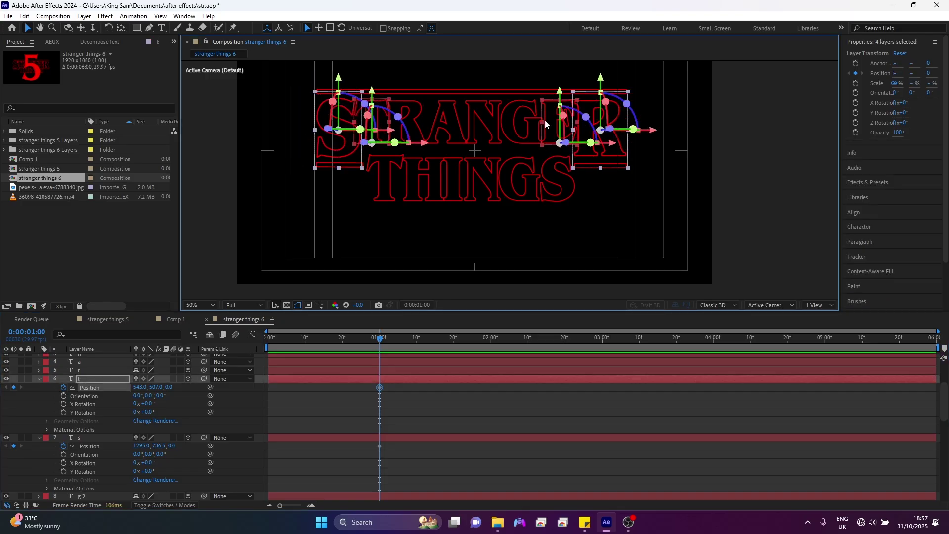
shift+click(547, 179)
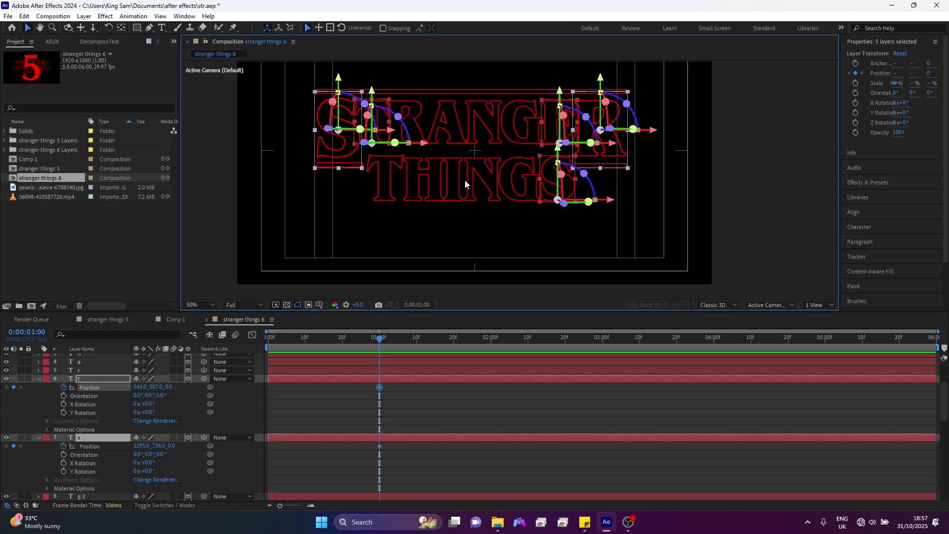
shift+click(435, 183)
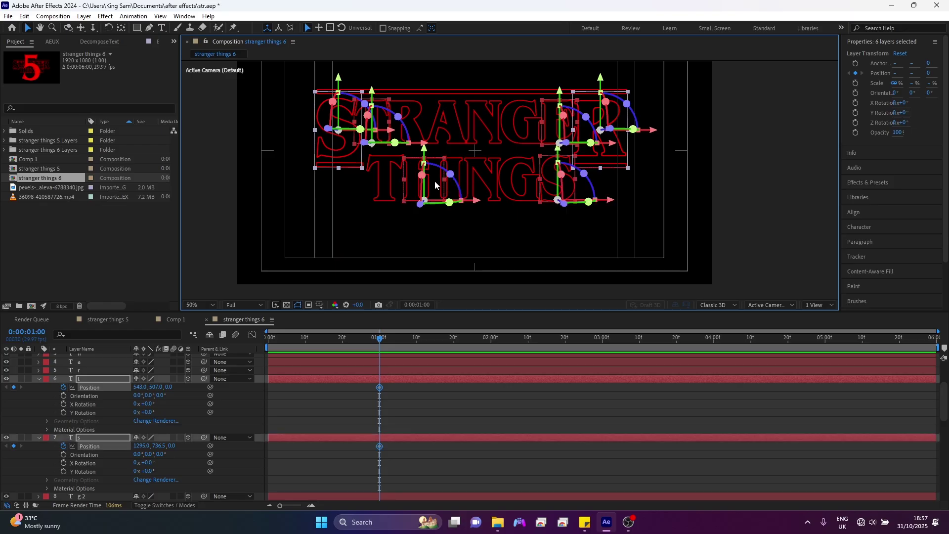
shift+click(388, 183)
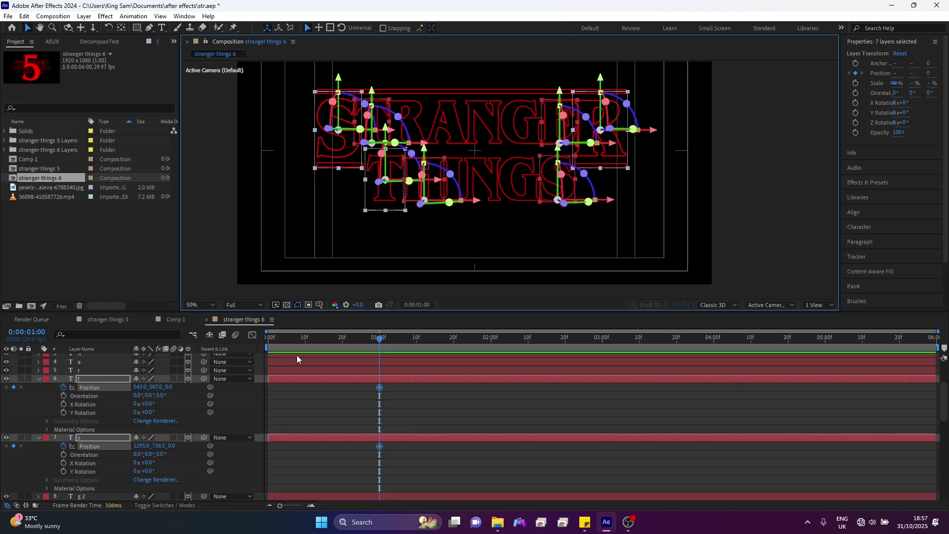
click(302, 337)
key(Home)
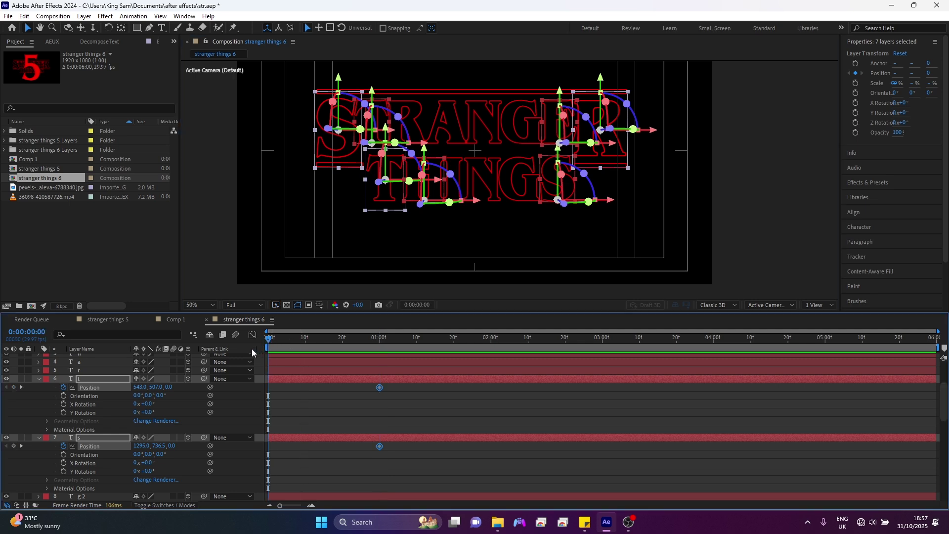
key(u)
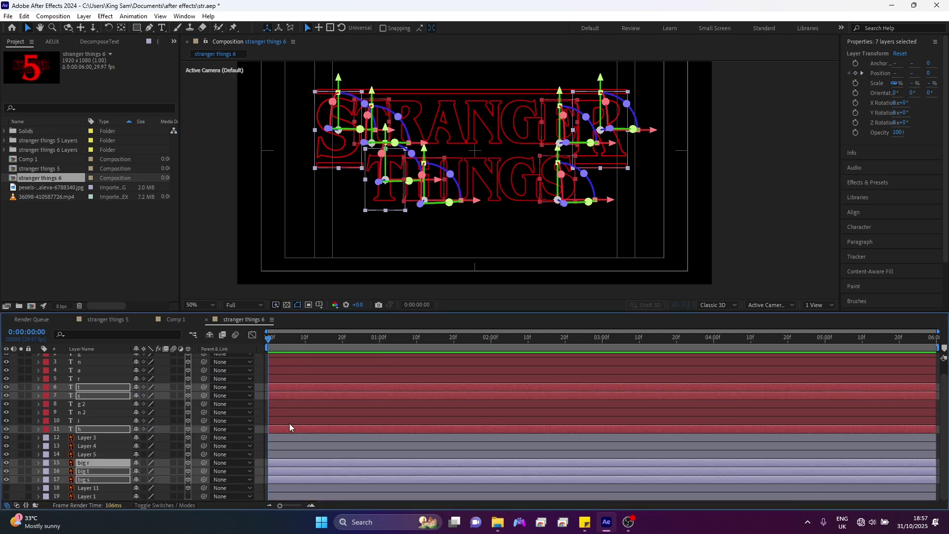
key(u)
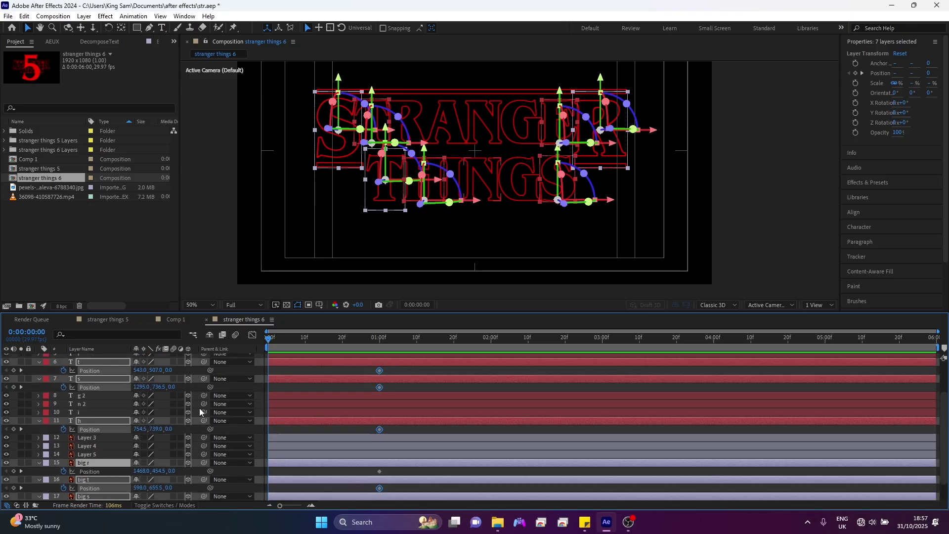
Step: Set the Z position of the big s layer to -741 at 0:00:00:00
click(316, 372)
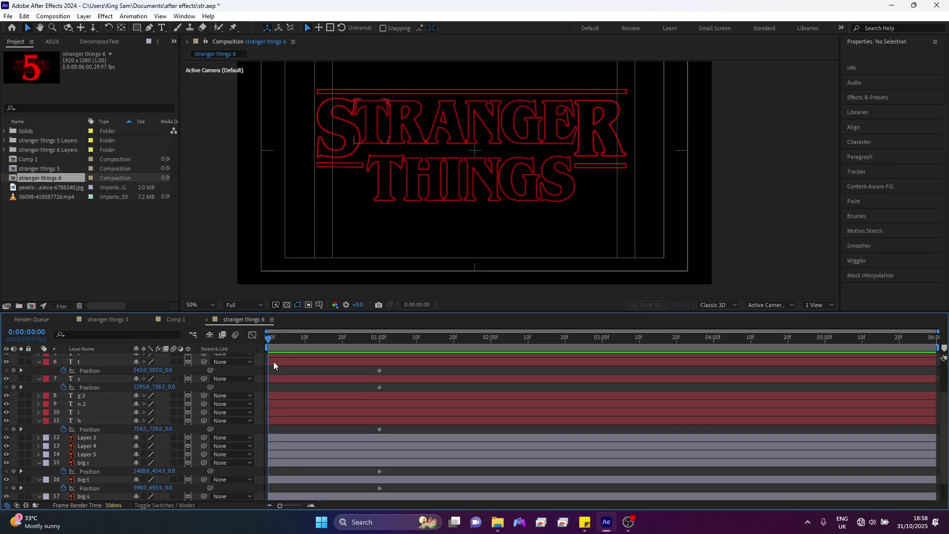
click(274, 366)
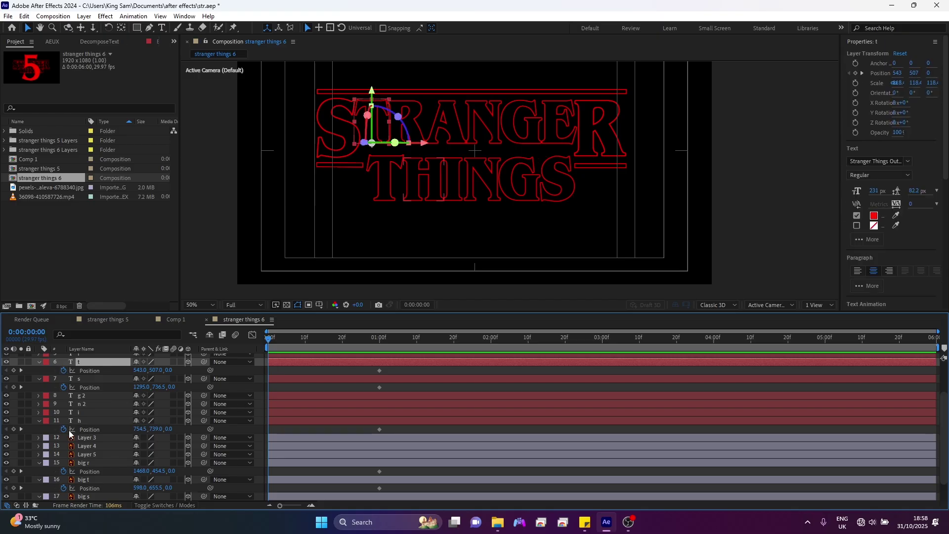
scroll(103, 436, down, 1)
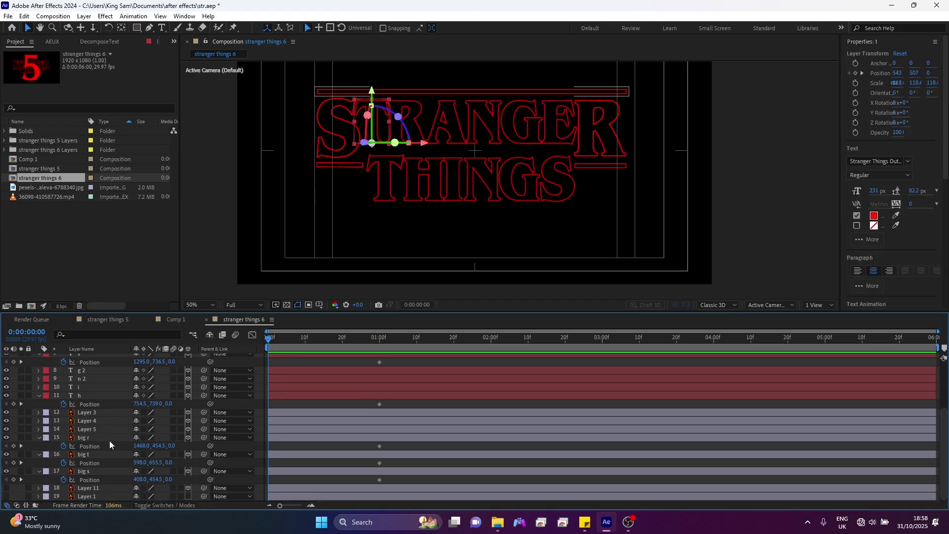
click(93, 473)
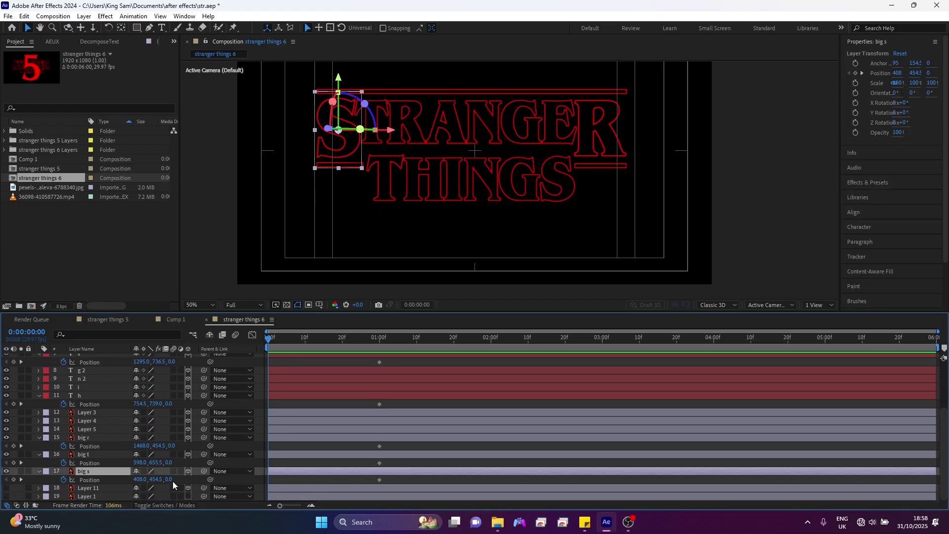
drag(169, 479, 5, 486)
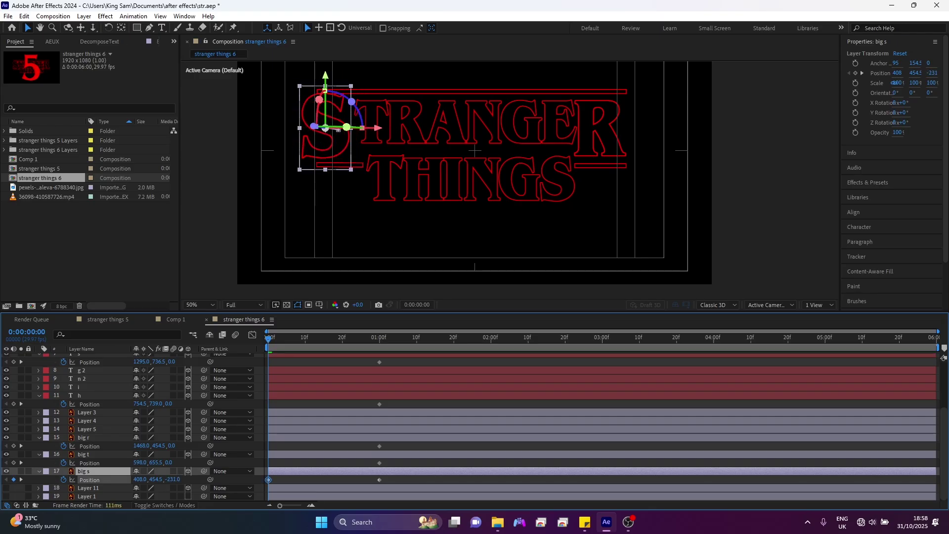
click(173, 479)
text(-741)
key(Return)
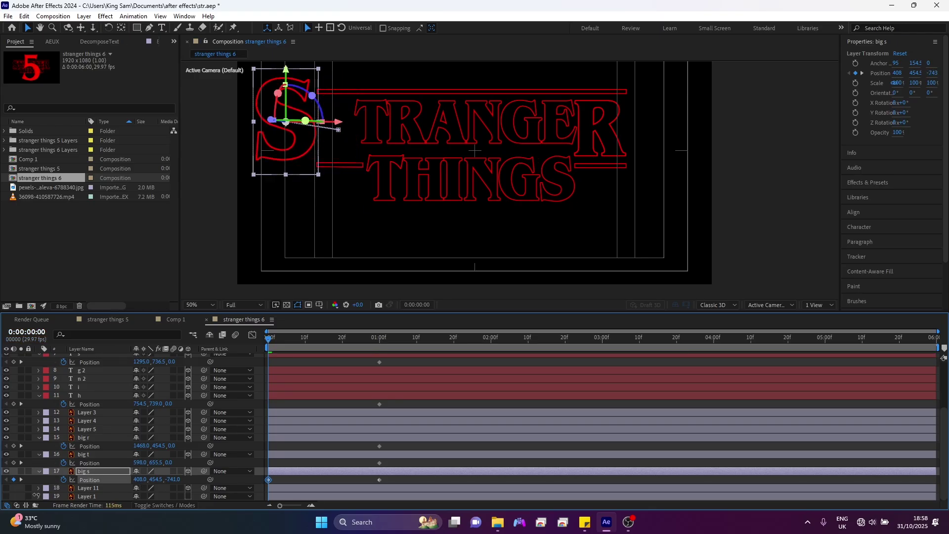
Step: Give the big r layer the same starting Z position as big s, -741, at 0:00:00:00
click(172, 479)
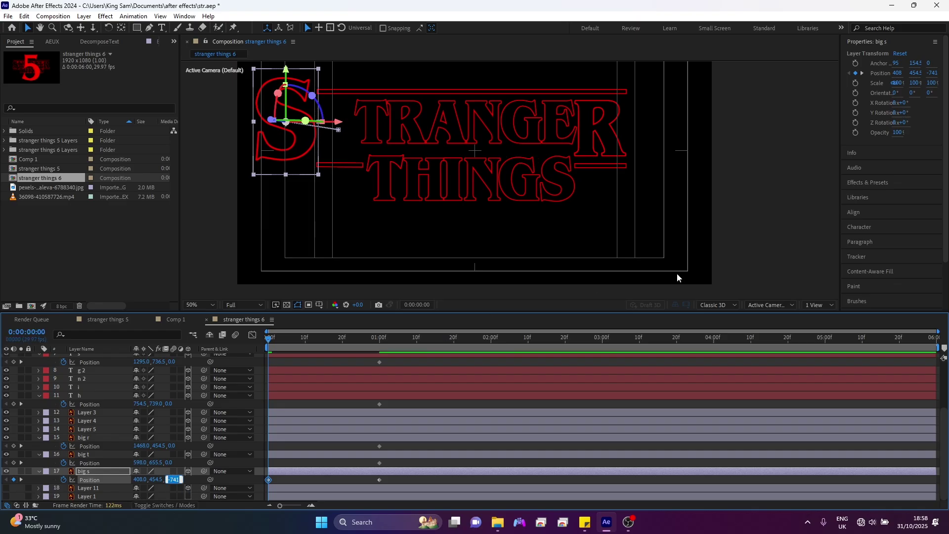
click(600, 149)
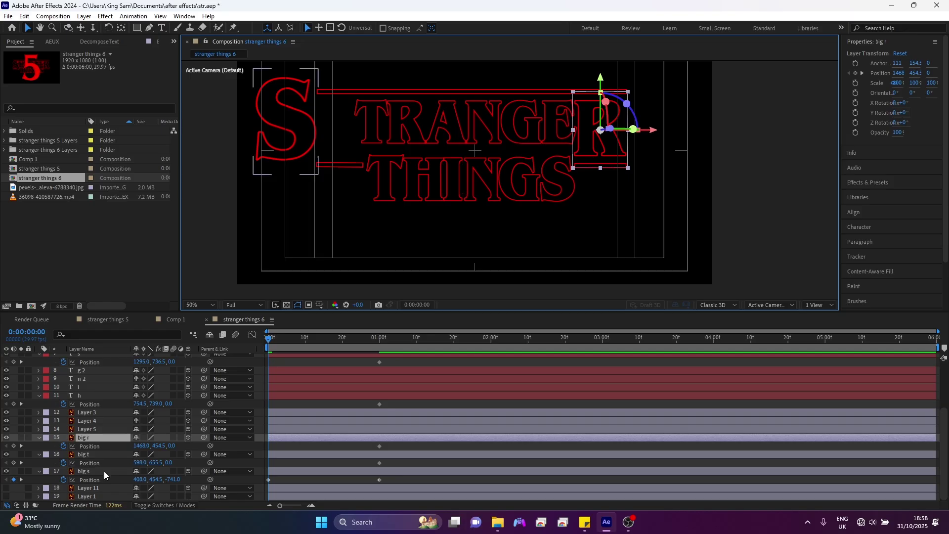
click(169, 445)
text(-741)
key(Return)
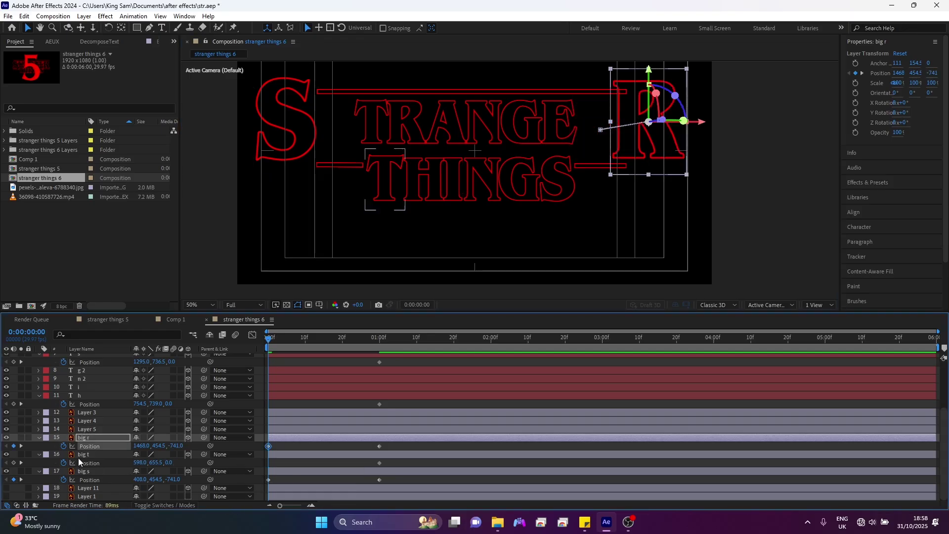
Step: Offset the starting letters vertically: S of THINGS to Y 918.5, E of STRANGER to Y 335.5 and H of THINGS to Y 819
click(556, 185)
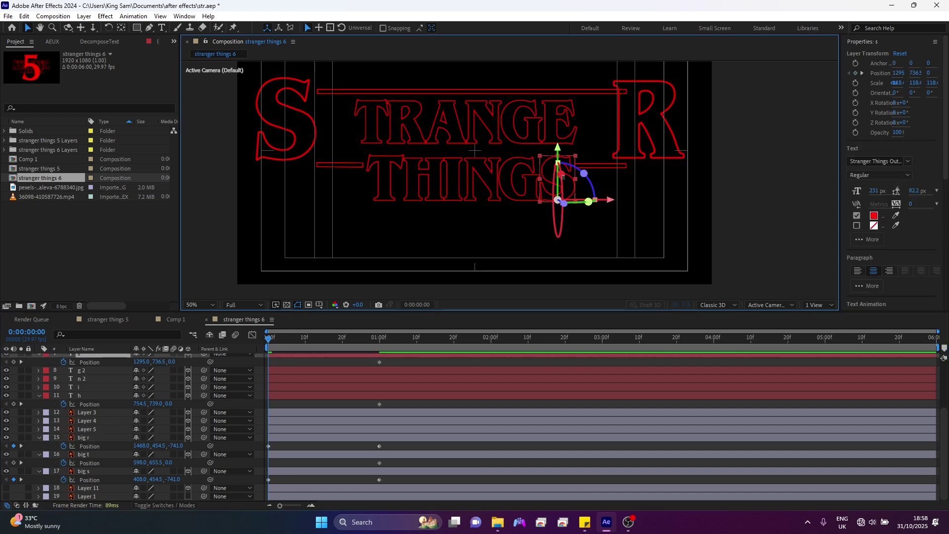
drag(559, 148, 559, 192)
click(559, 141)
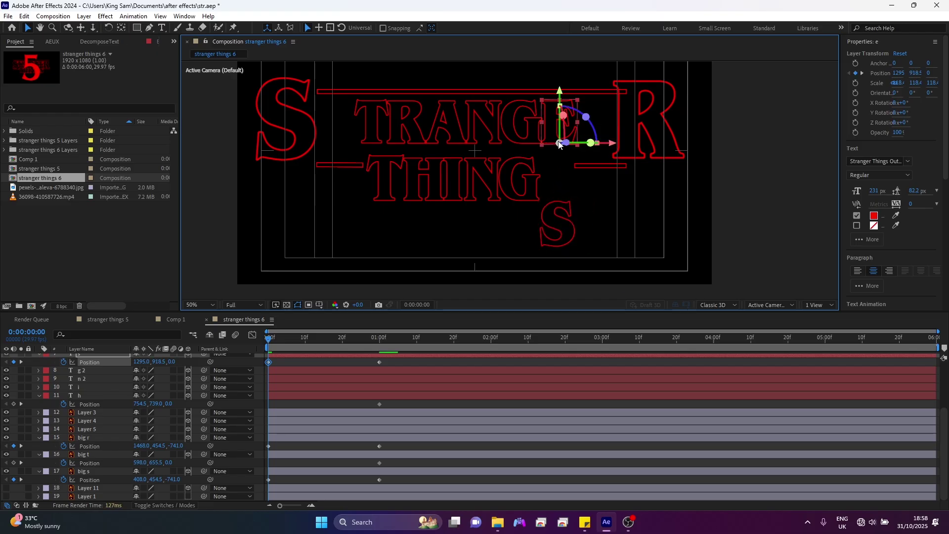
drag(561, 92, 557, 61)
click(432, 186)
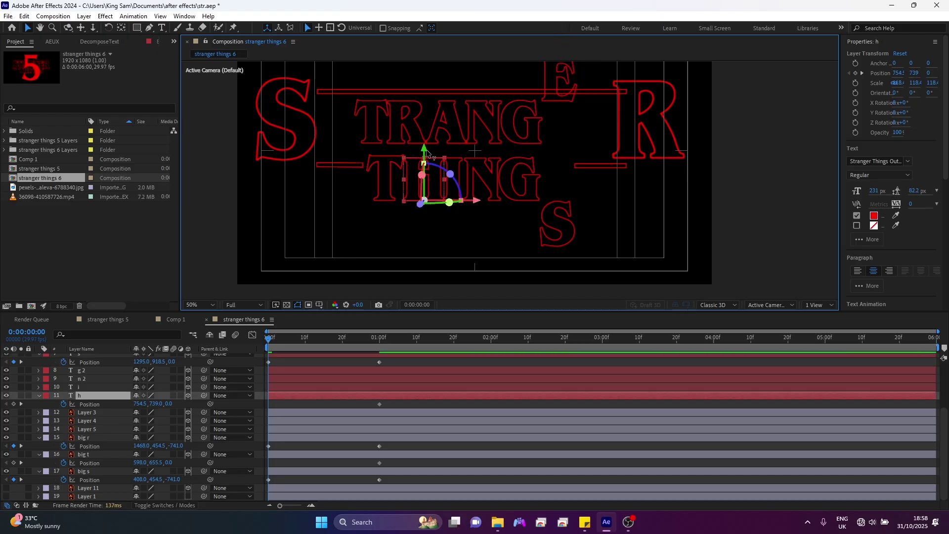
drag(426, 154, 426, 172)
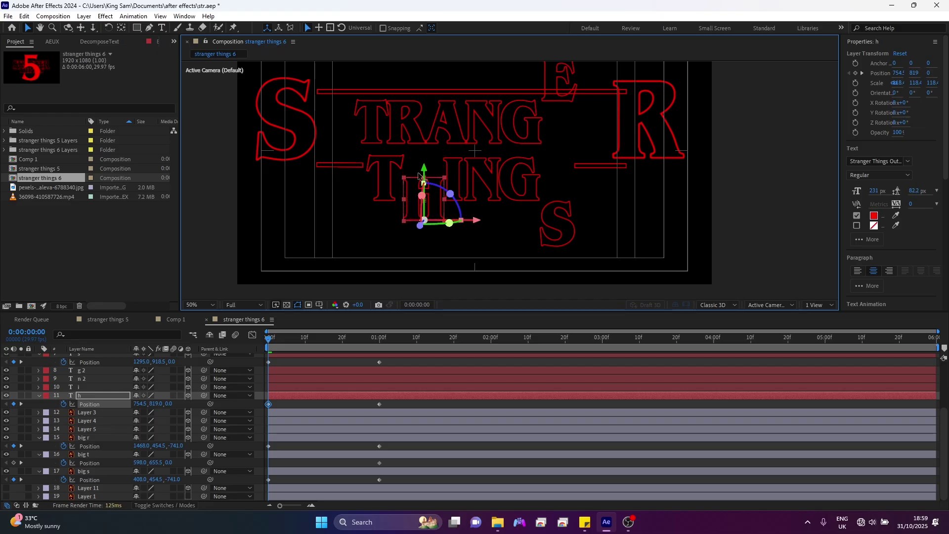
Step: Move the big t layer's anchor point to the base of the letter and set its starting Z position to -315
click(389, 181)
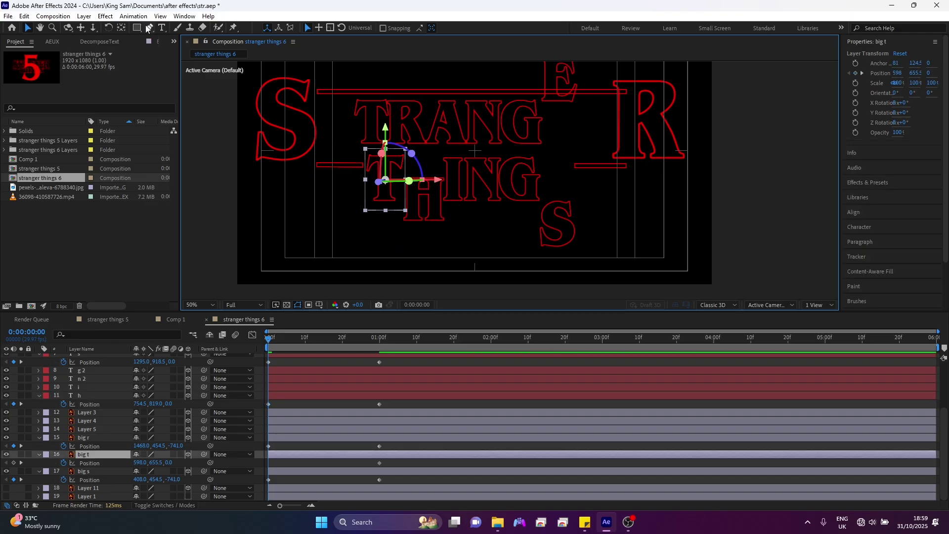
click(121, 27)
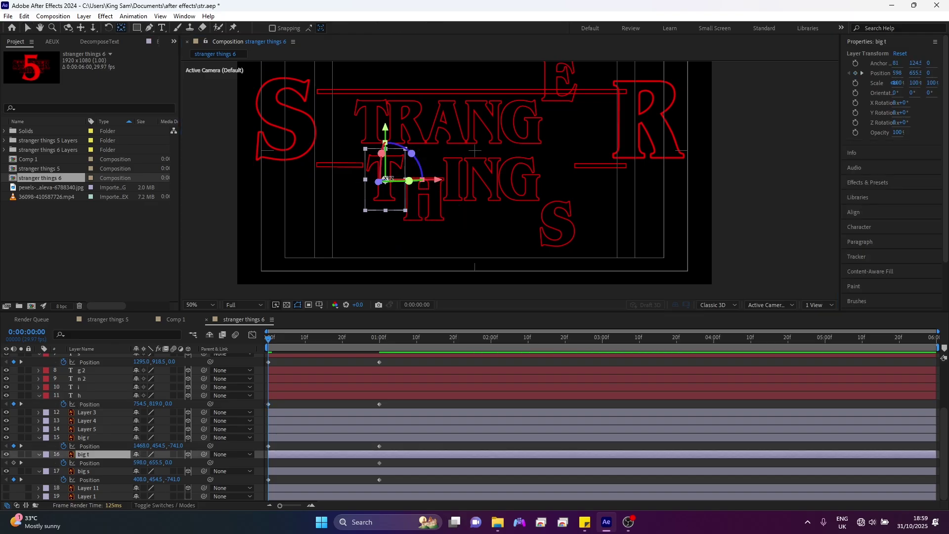
drag(385, 181, 387, 200)
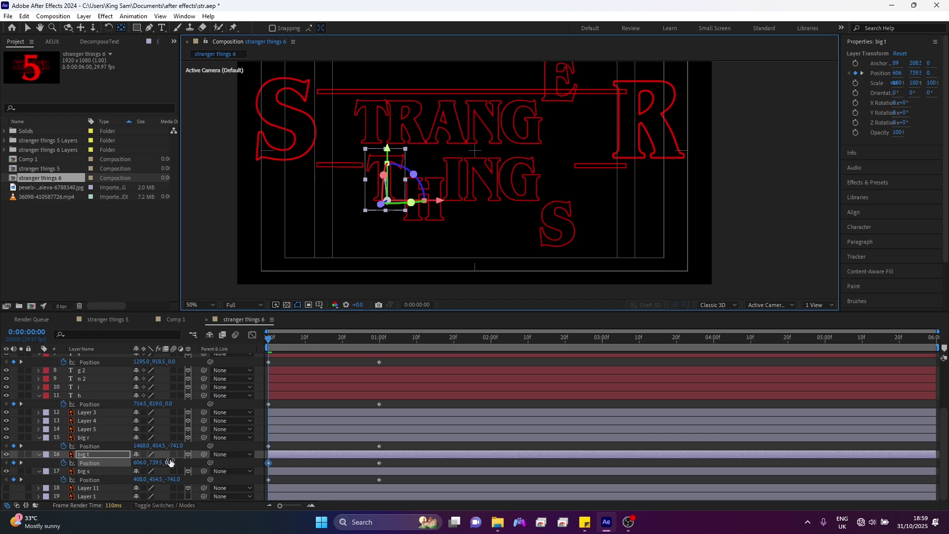
drag(168, 463, 50, 498)
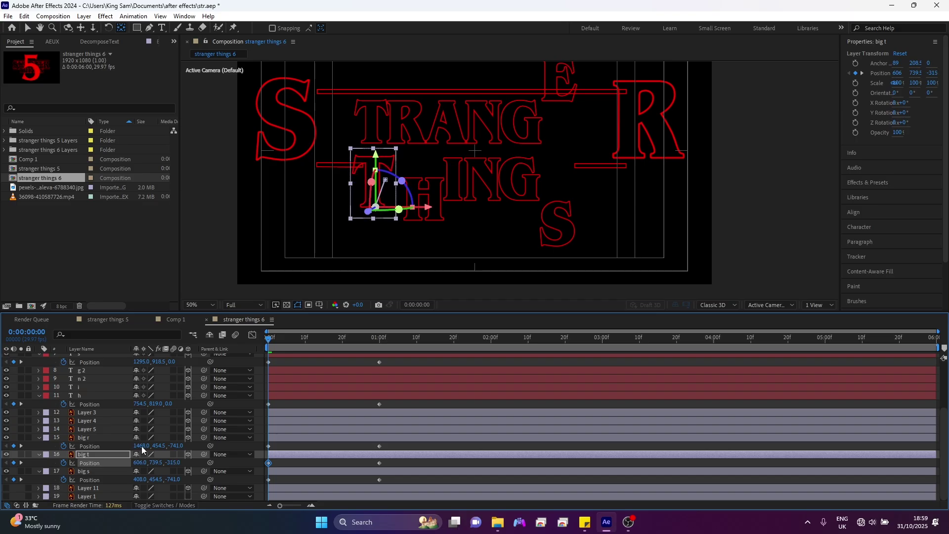
Step: Shift the anchor point of the small T in STRANGER slightly upward and set its starting Z position to -130
click(371, 130)
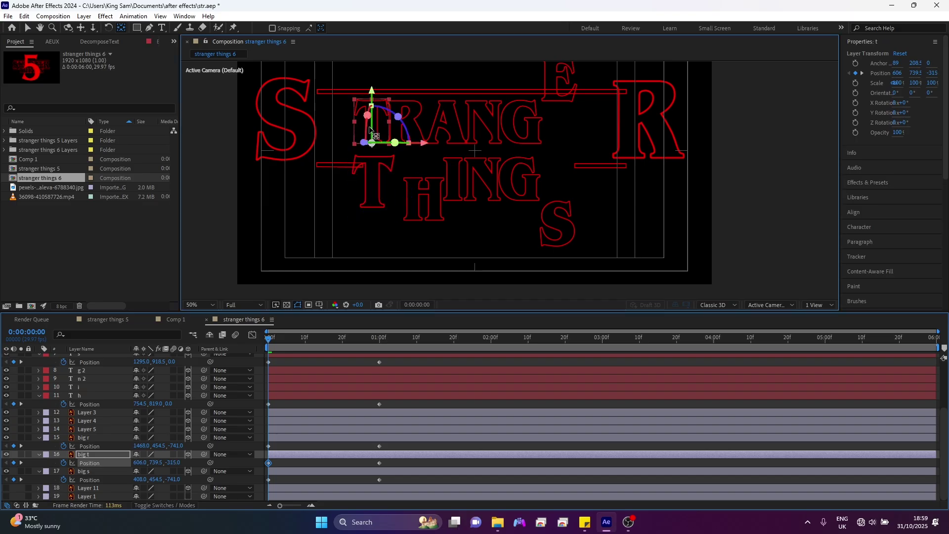
mouse_move(372, 144)
mouse_down()
mouse_move(372, 135)
mouse_move(384, 144)
mouse_up()
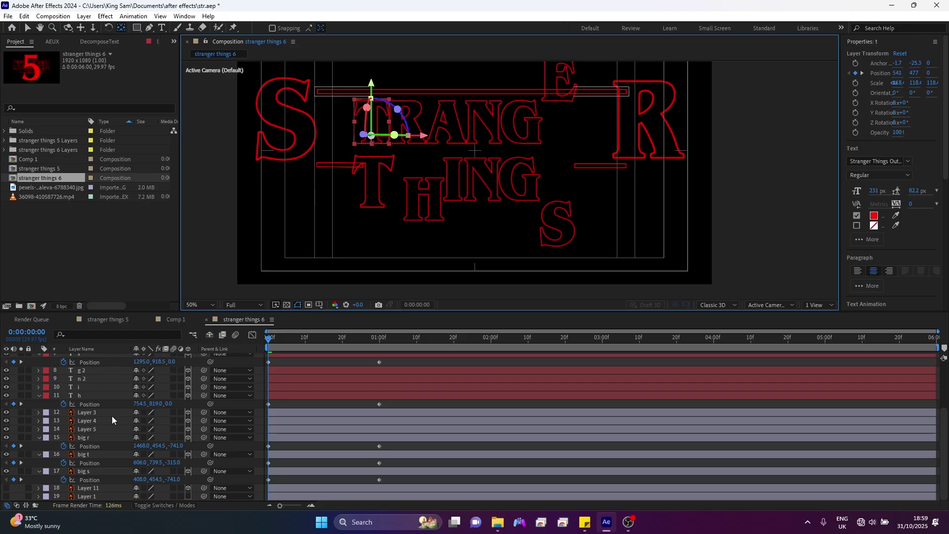
scroll(112, 416, up, 3)
click(111, 417)
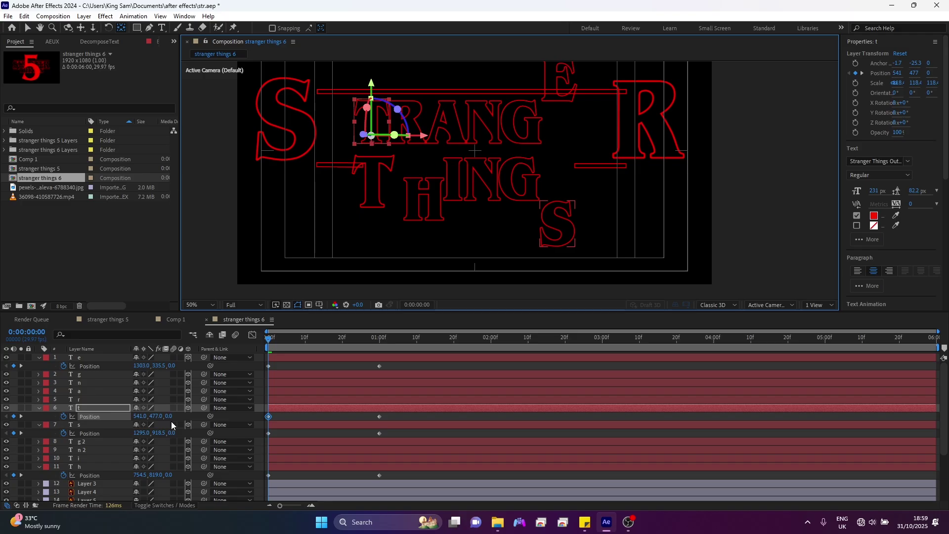
drag(170, 416, 400, 493)
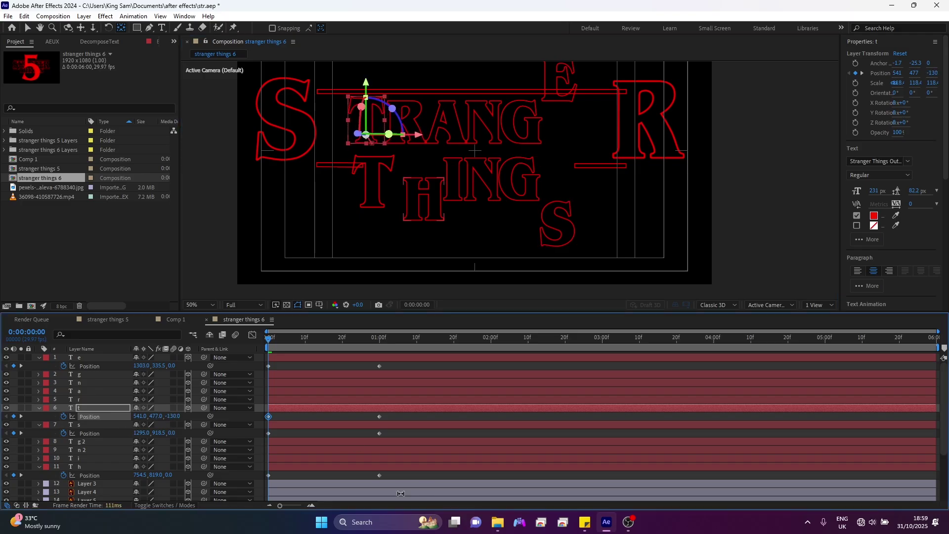
Step: Apply Easy Ease to all Position keyframes of the seven outer letters
click(408, 365)
drag(358, 402, 244, 506)
key(F9)
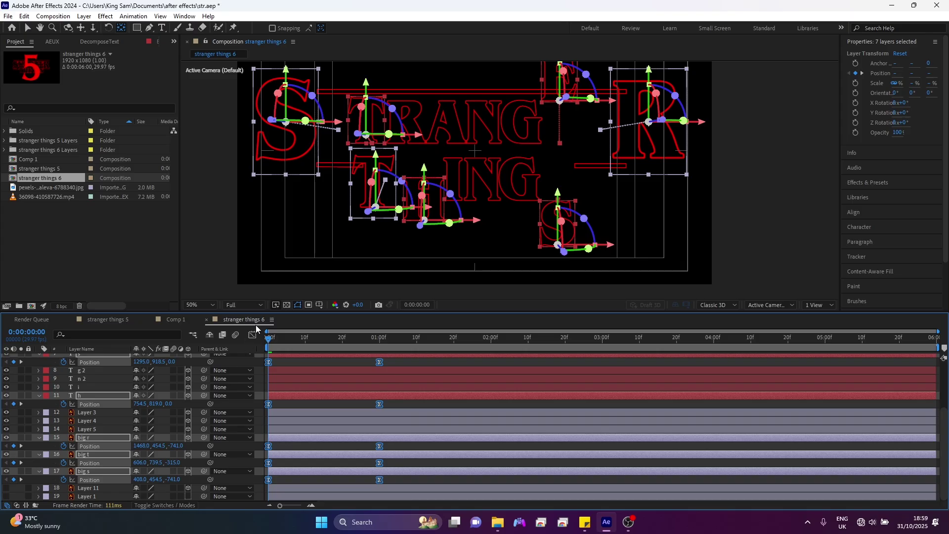
Step: Reshape the letters' speed graphs for a fast start and long ease-out, with 0.01% influence on the first keyframes
key(shift+F3)
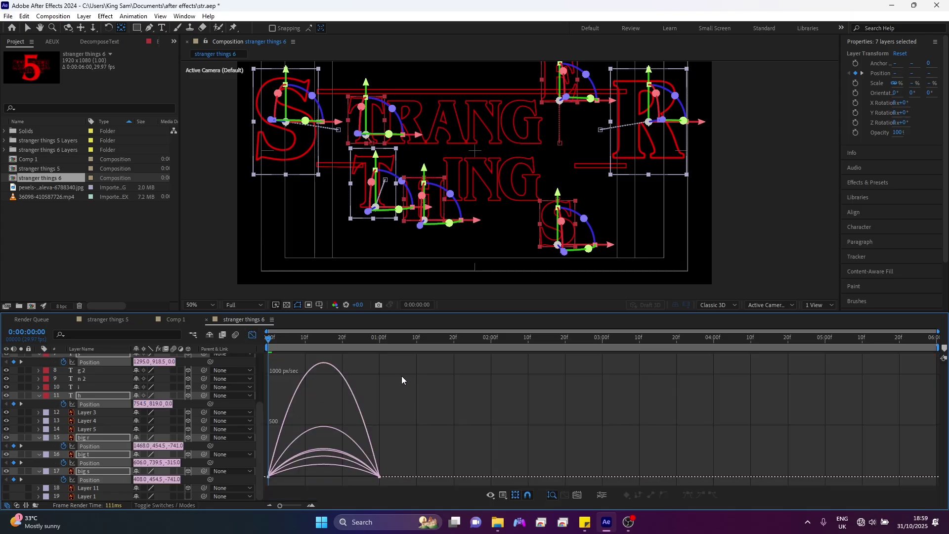
drag(417, 436, 308, 482)
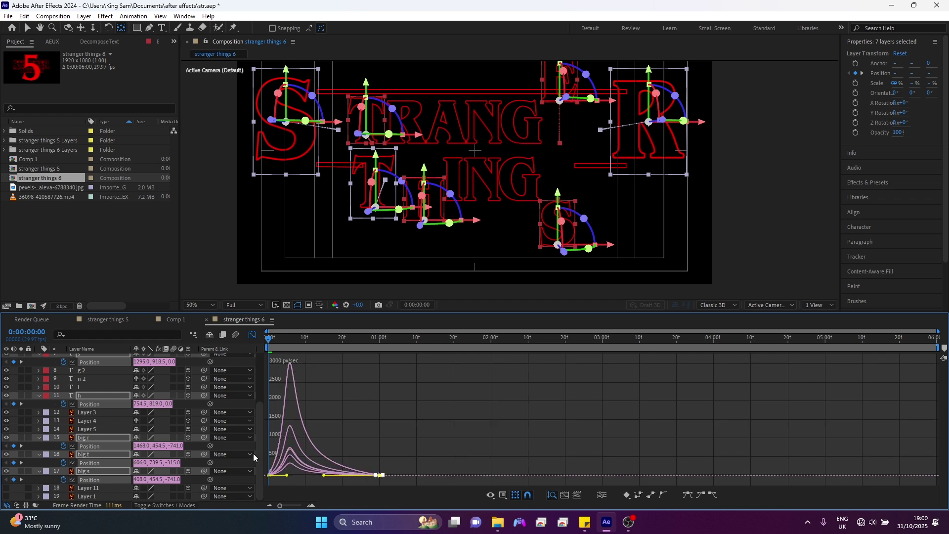
drag(294, 482, 254, 453)
drag(289, 480, 264, 472)
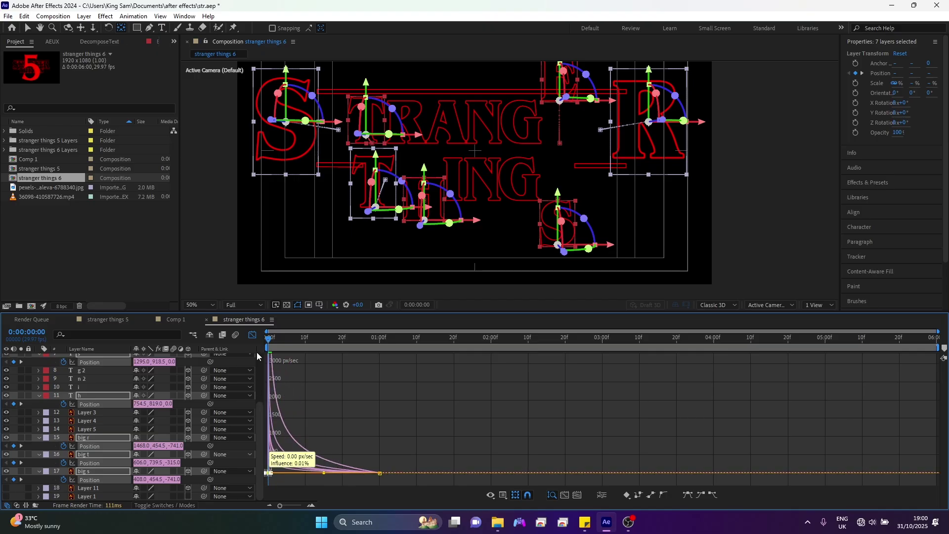
Step: Leave the graph editor and move the seven outer letters' end Position keyframes to 0:00:02:03
click(252, 335)
click(357, 338)
drag(353, 364, 410, 503)
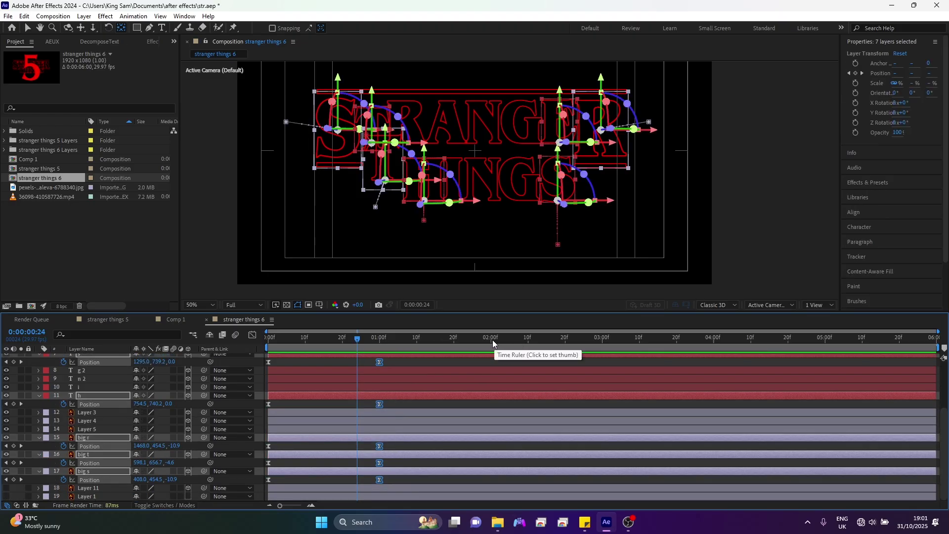
drag(495, 339, 503, 339)
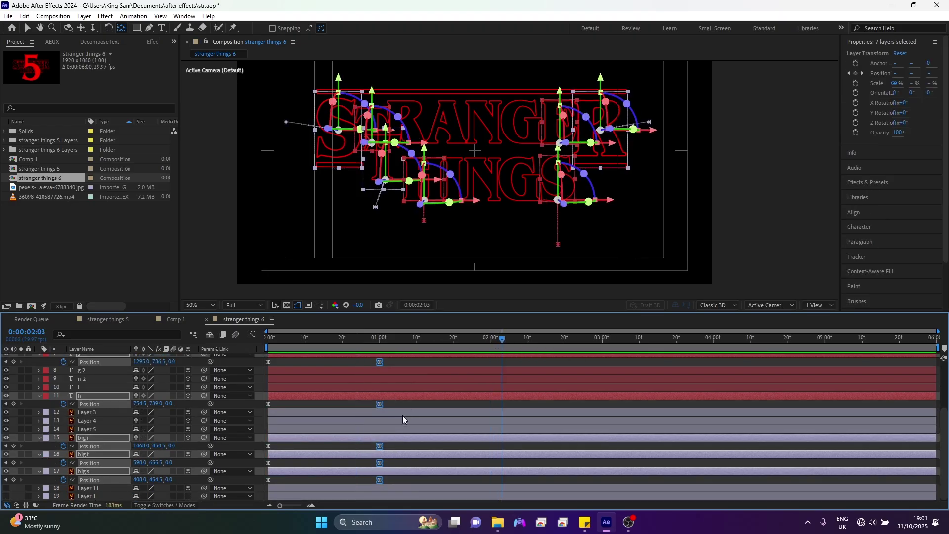
drag(378, 406, 501, 414)
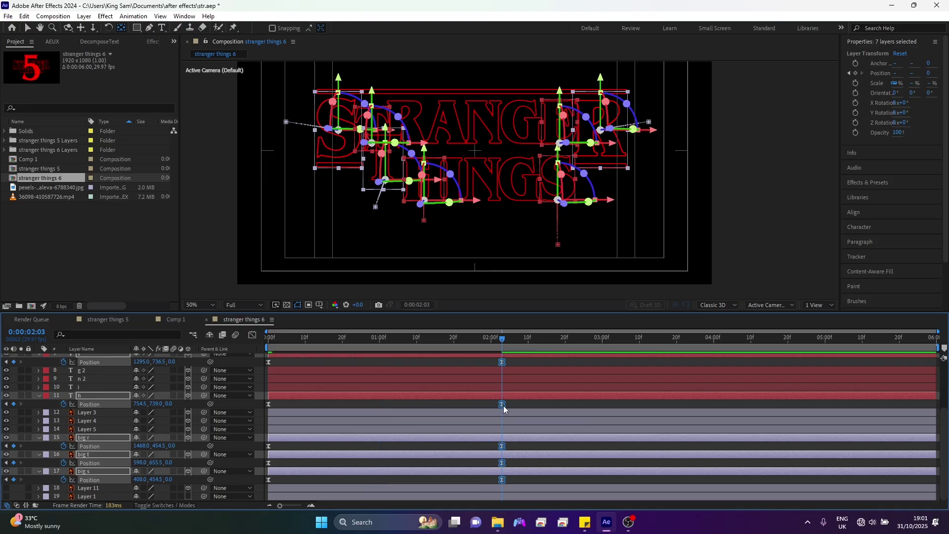
Step: Add an intermediate Position keyframe to the seven letters, place the last two keyframes at about 0:00:02:01 and 0:00:02:18, and preview the motion
click(476, 338)
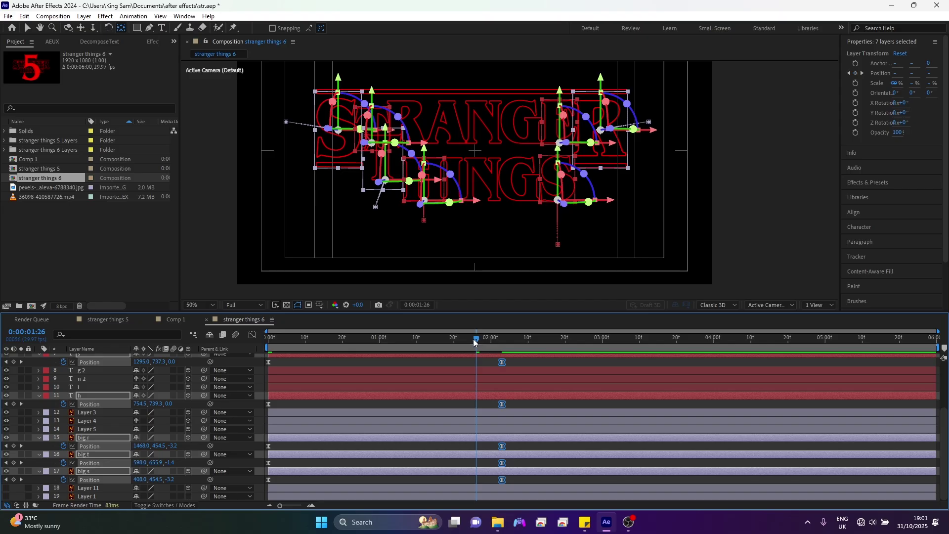
key(shift+Page_Up)
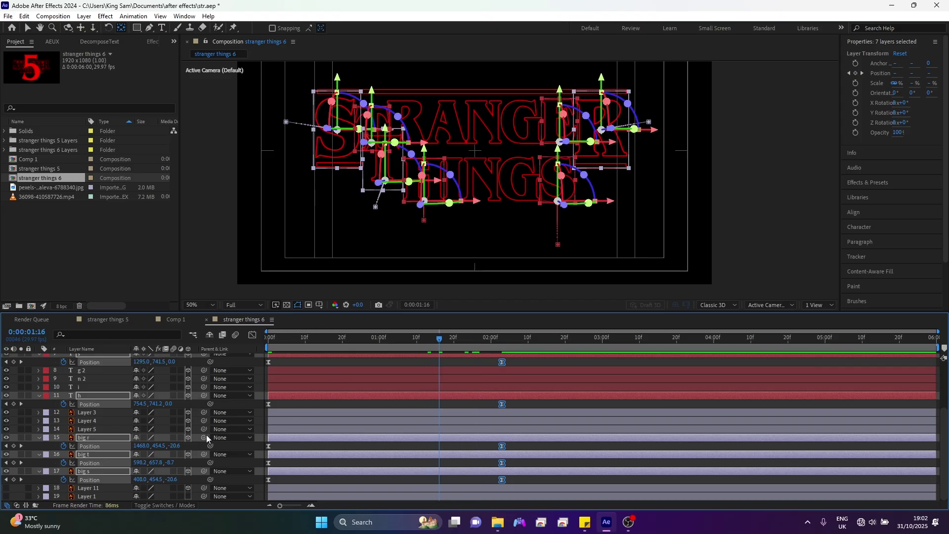
drag(427, 360, 539, 501)
drag(482, 480, 502, 480)
key(space)
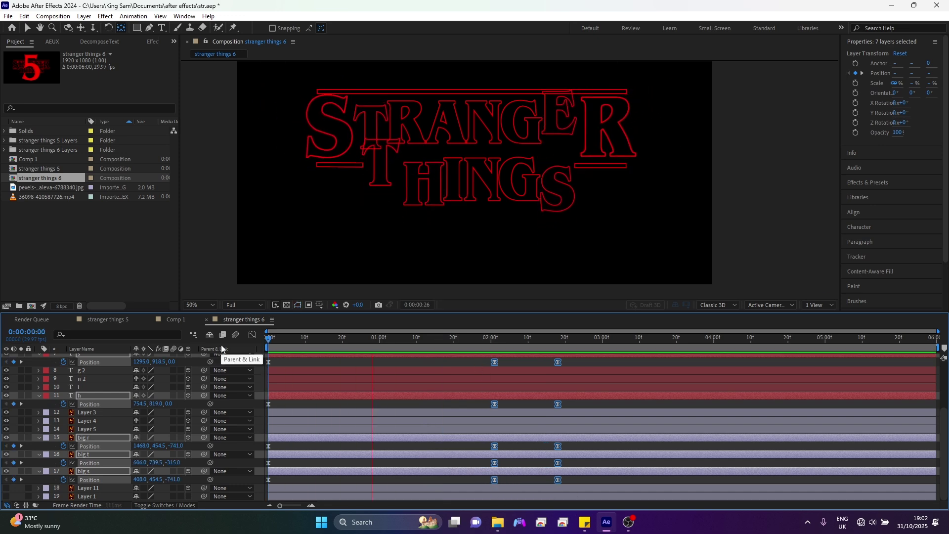
click(370, 408)
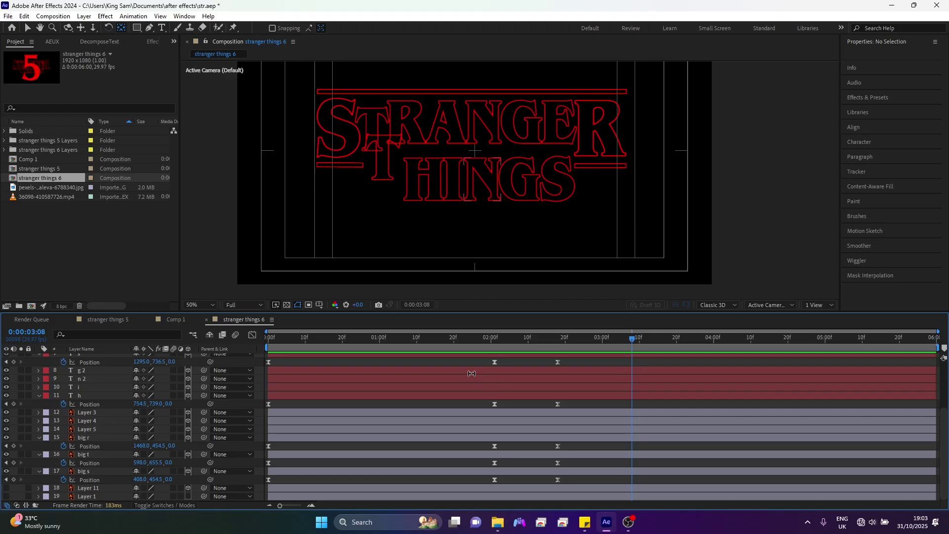
Step: Trim the start of the three line layers, Layer 3, Layer 4 and Layer 5, to 0:00:01:04
click(378, 339)
key(Page_Down)
key(Page_Down)
key(Page_Down)
key(Page_Down)
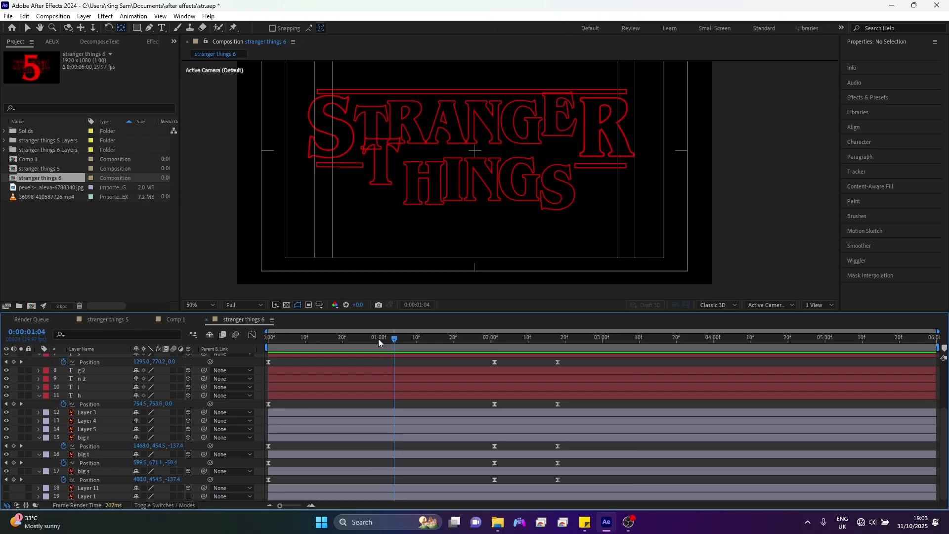
click(415, 415)
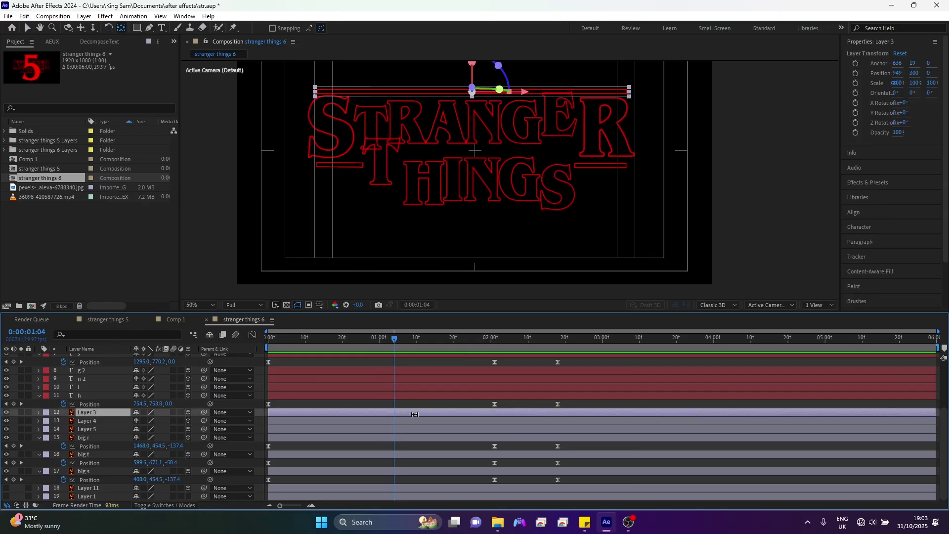
shift+click(380, 430)
key(alt+bracketleft)
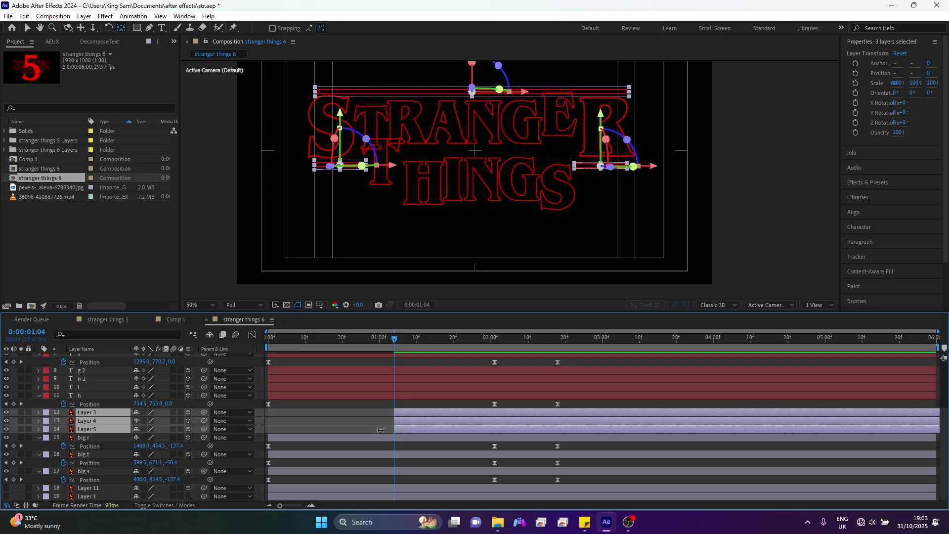
Step: Reveal Scale on the three line layers, unlink Layer 3's Scale proportions and add a Scale keyframe to it at 0:00:01:04
key(s)
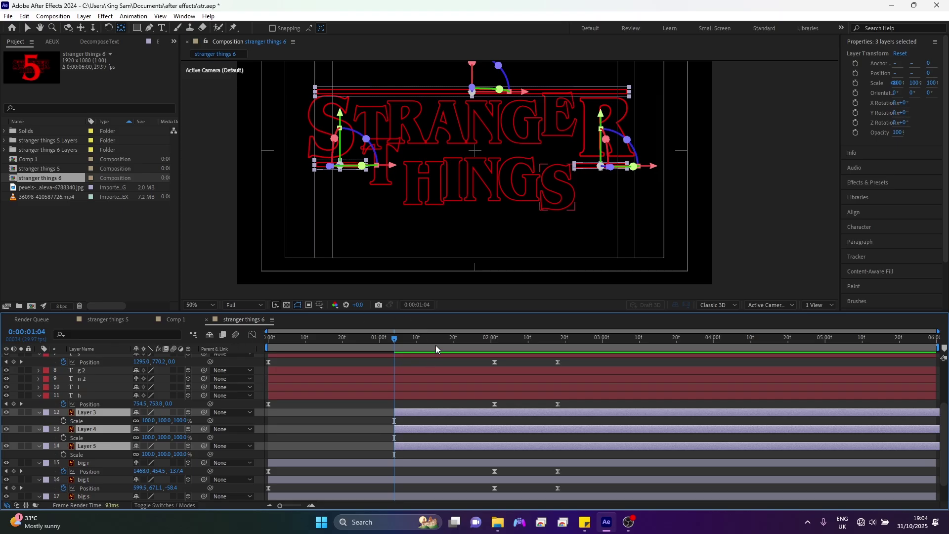
click(497, 57)
click(482, 94)
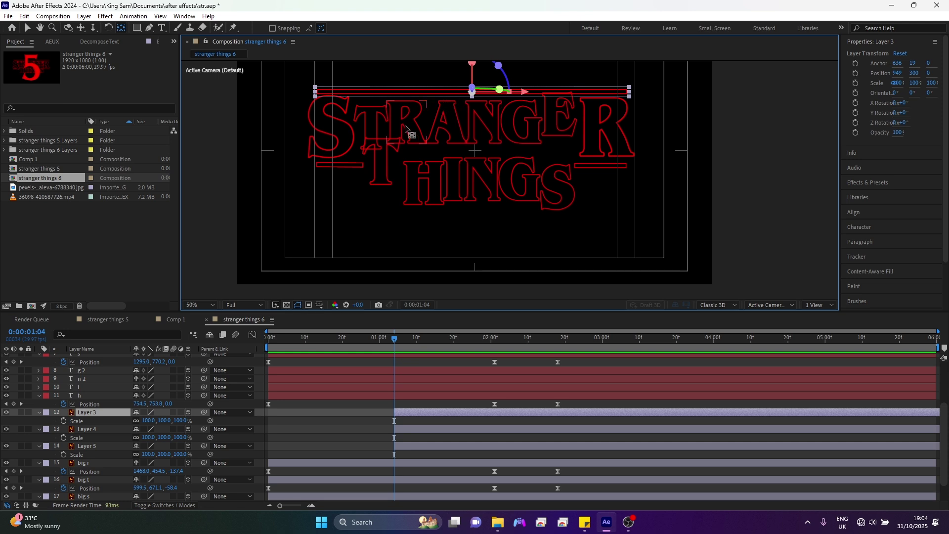
click(135, 421)
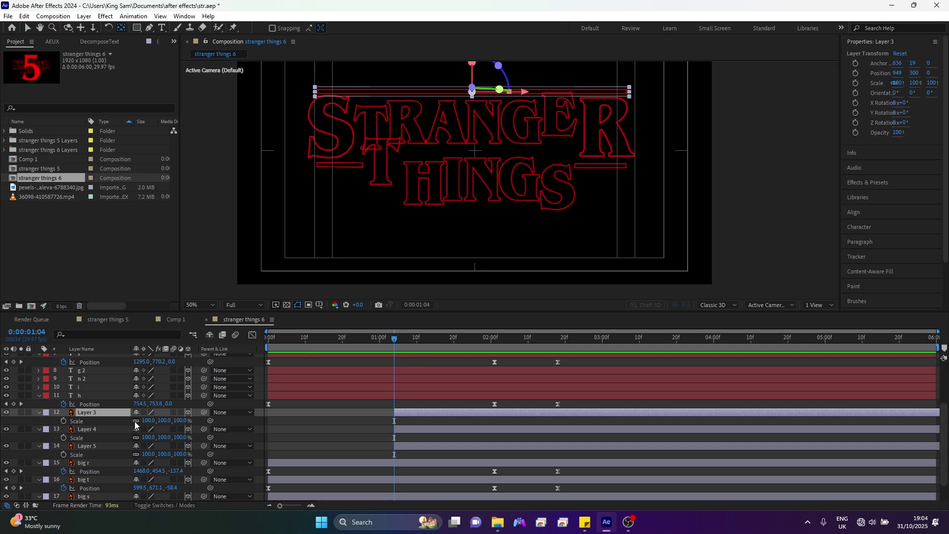
click(63, 421)
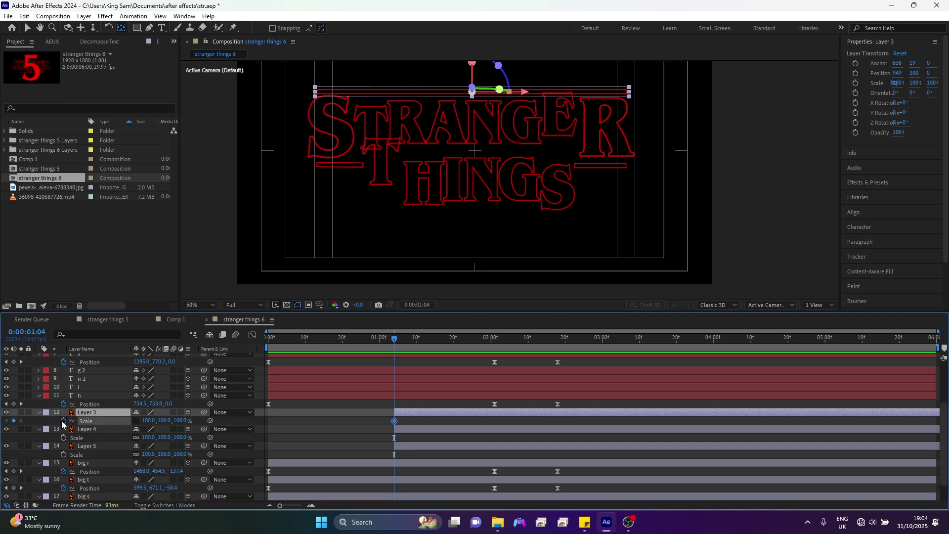
Step: Animate Layer 3's X scale from 0% at 0:00:01:04 to 100% at 0:00:02:14
key(space)
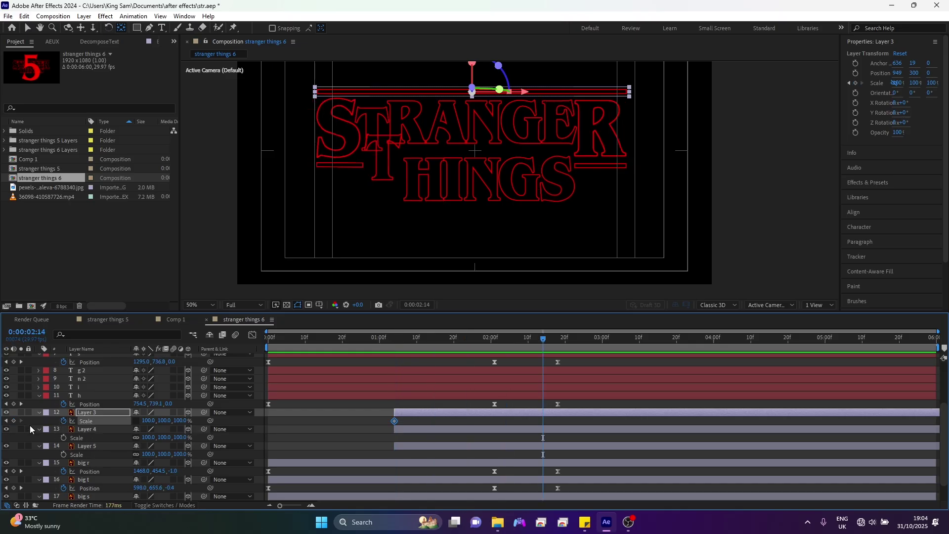
click(6, 420)
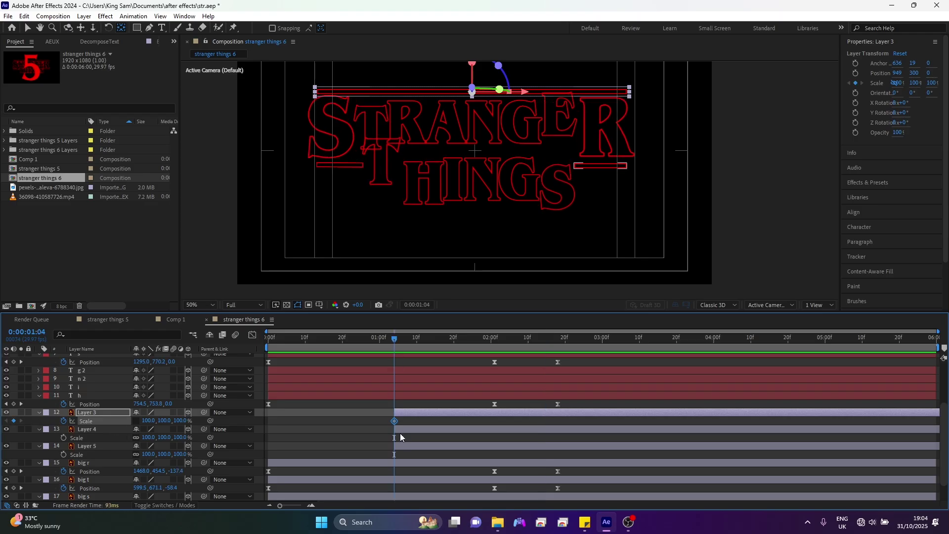
drag(396, 424, 558, 421)
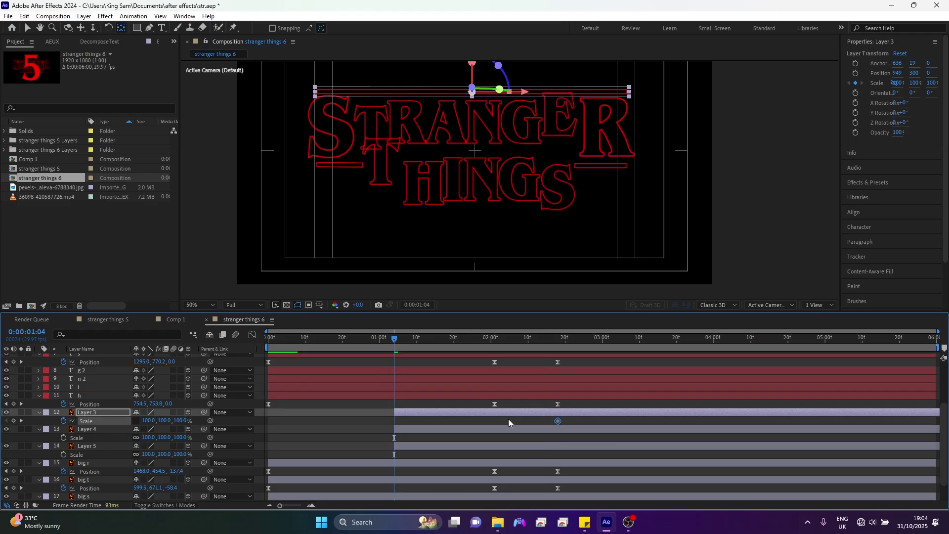
click(149, 421)
text(0)
key(Return)
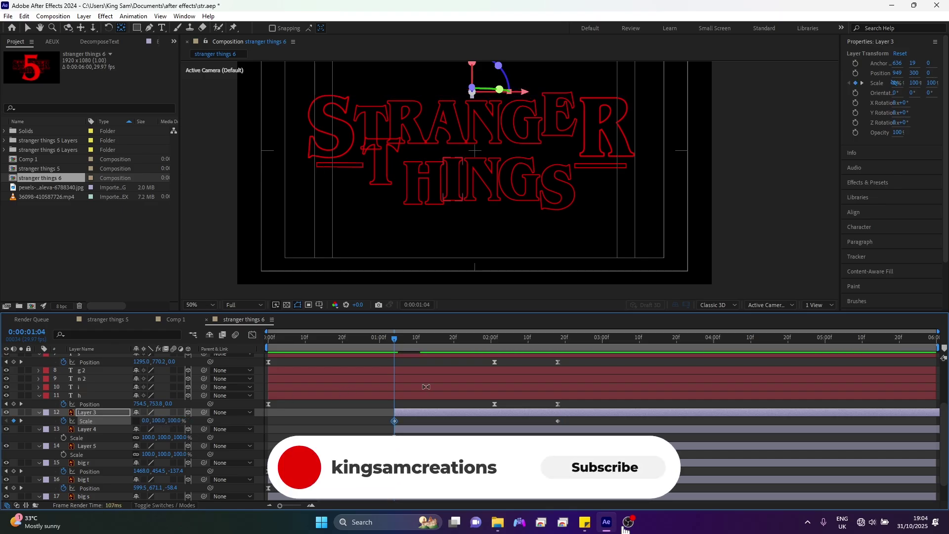
key(space)
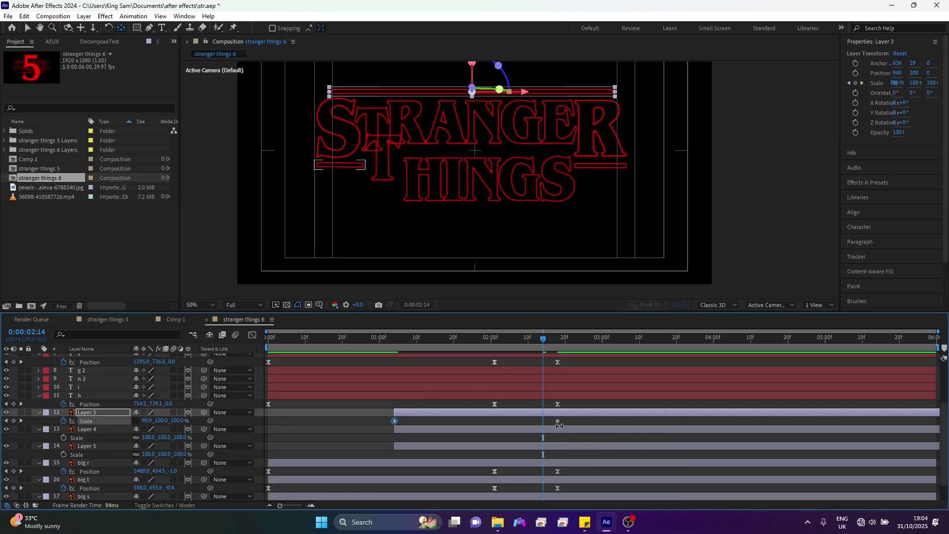
drag(558, 421, 546, 426)
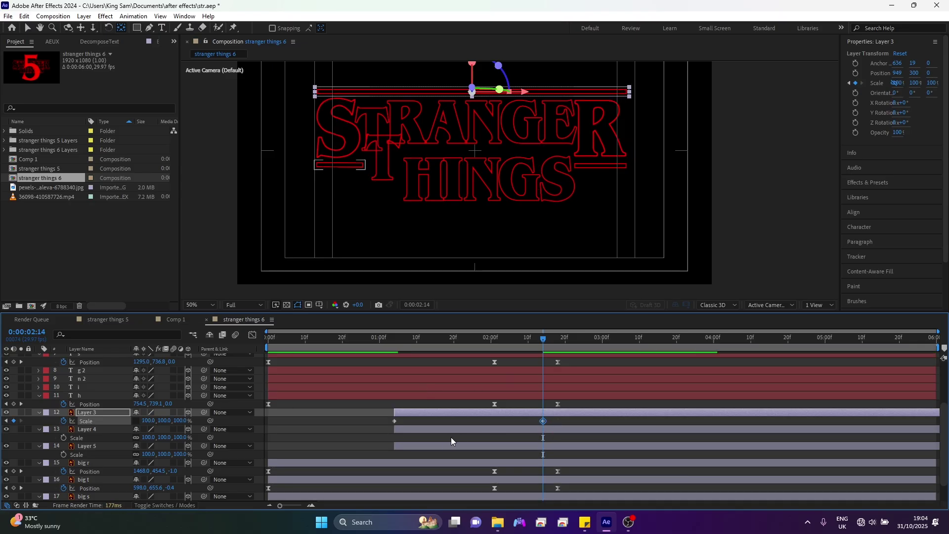
Step: Unlink the Scale proportions of Layer 4 and Layer 5 and place their 100% Scale keyframes at 0:00:02:14
key(shift+Page_Up)
key(shift+Page_Up)
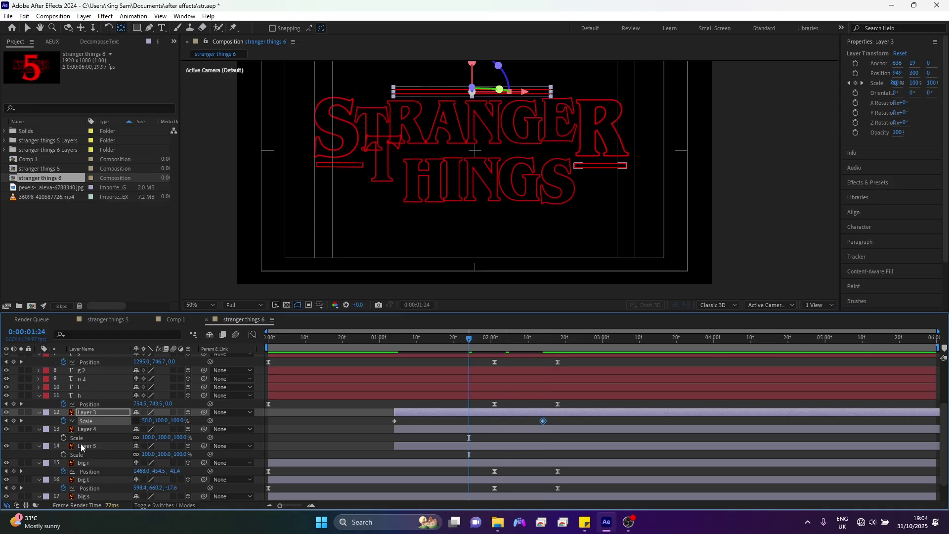
click(64, 455)
click(64, 438)
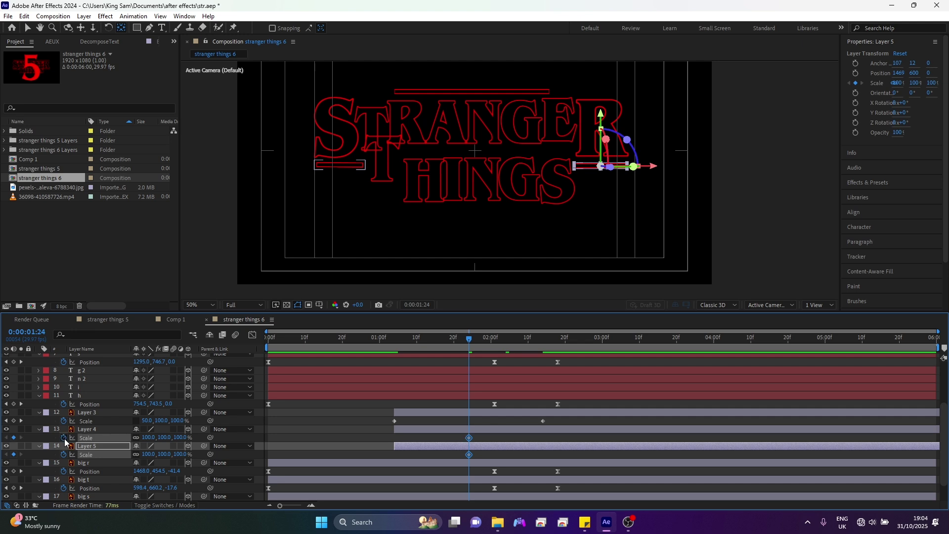
drag(490, 455, 471, 441)
drag(540, 445, 543, 444)
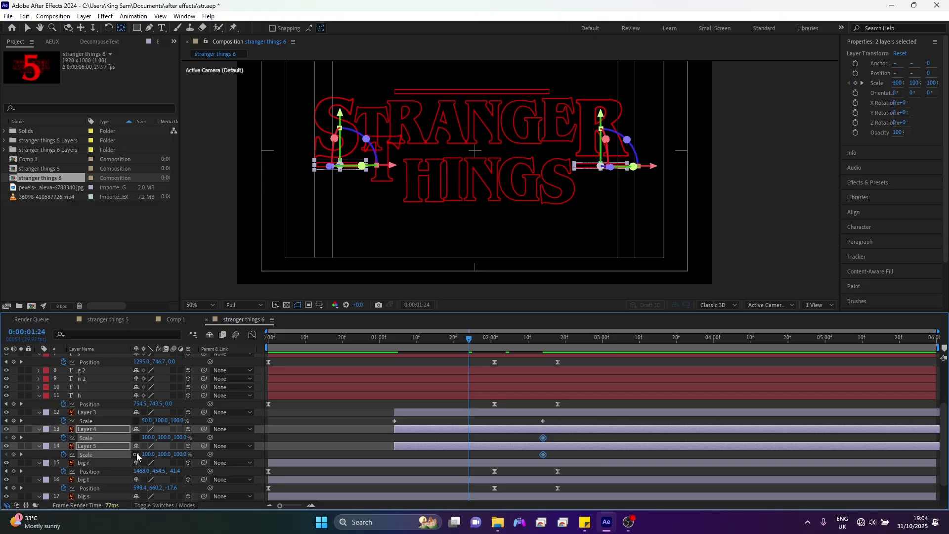
Step: Preview the title animation from 0:00:01:04 to check how the lines grow
click(394, 338)
key(space)
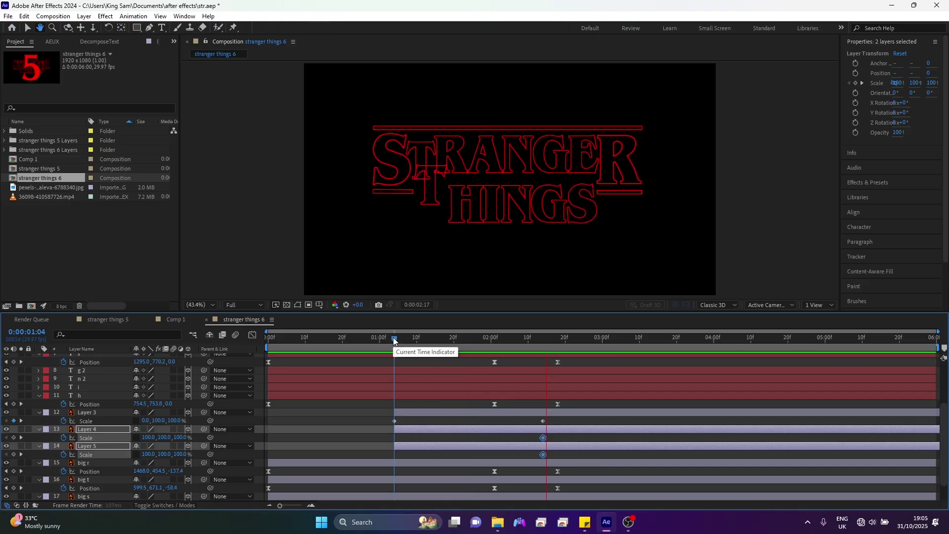
key(space)
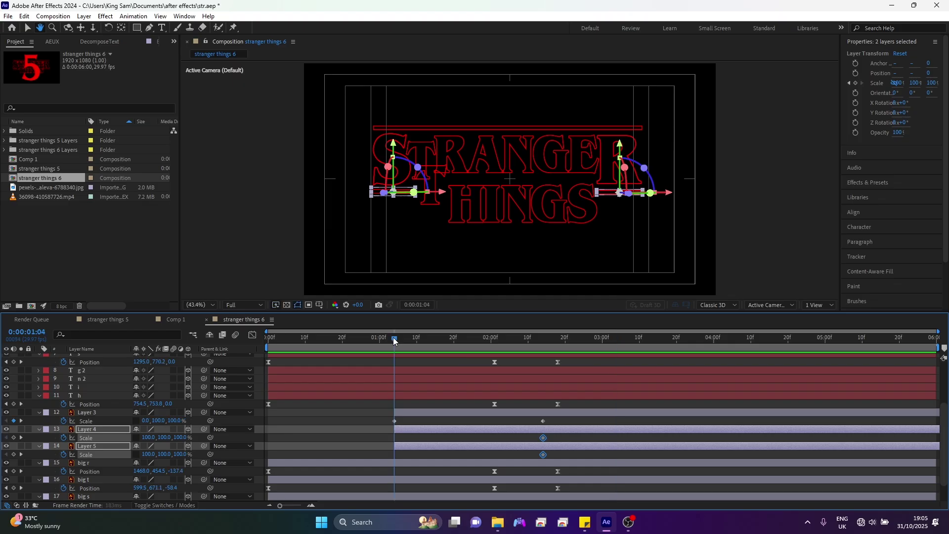
key(space)
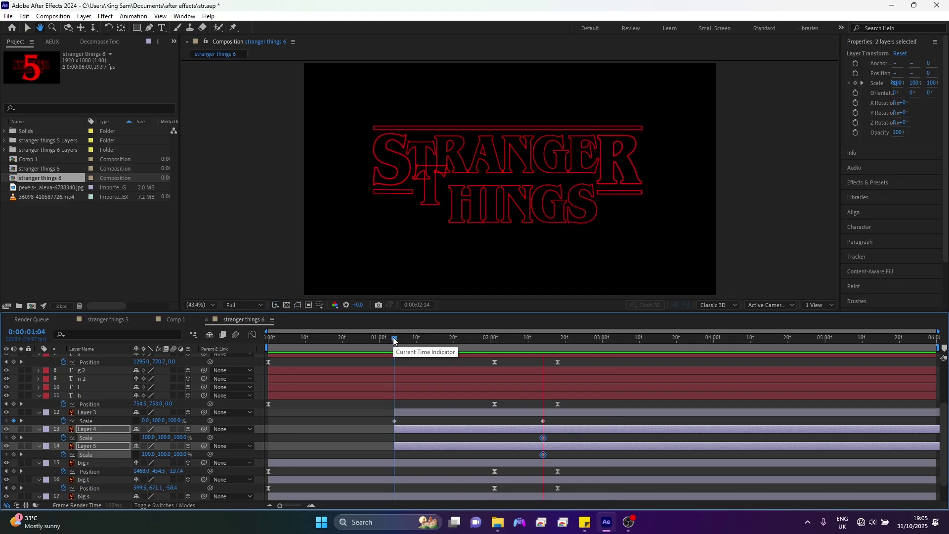
key(space)
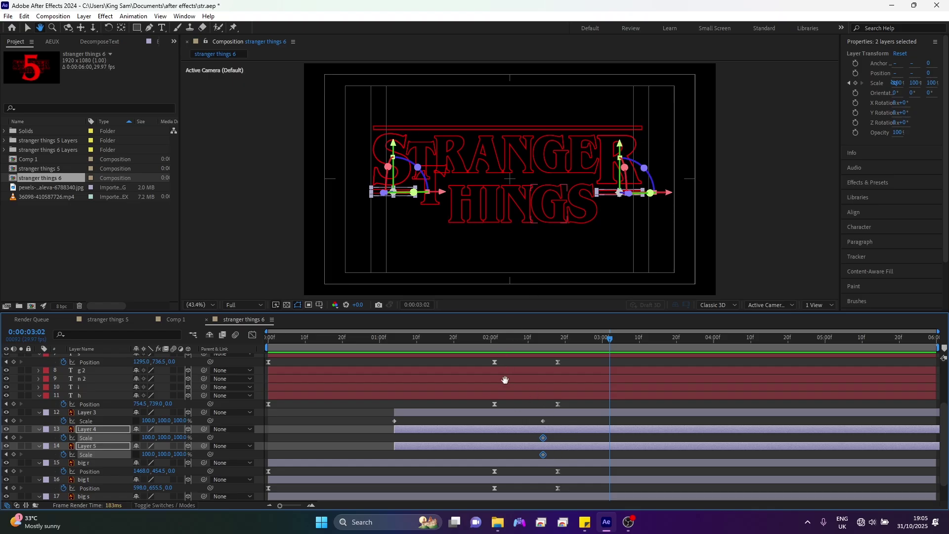
key(v)
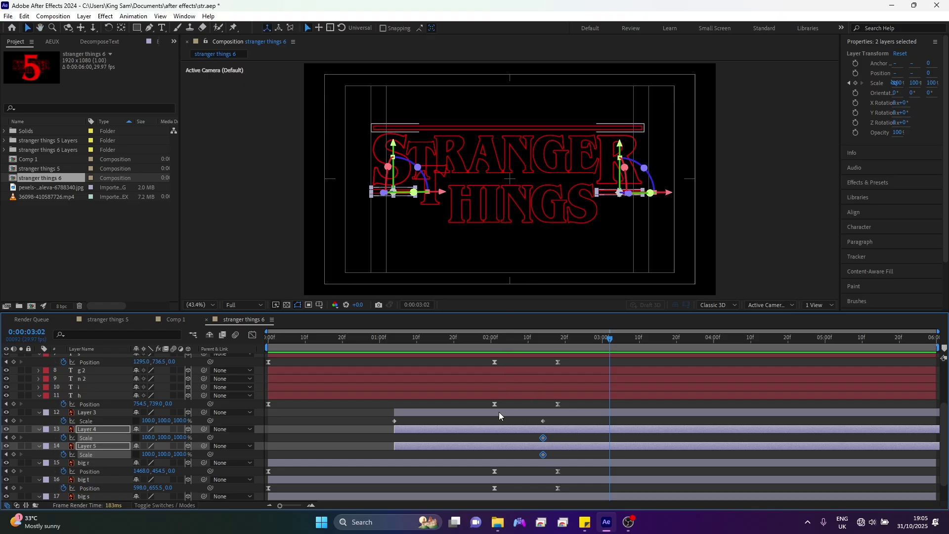
click(499, 413)
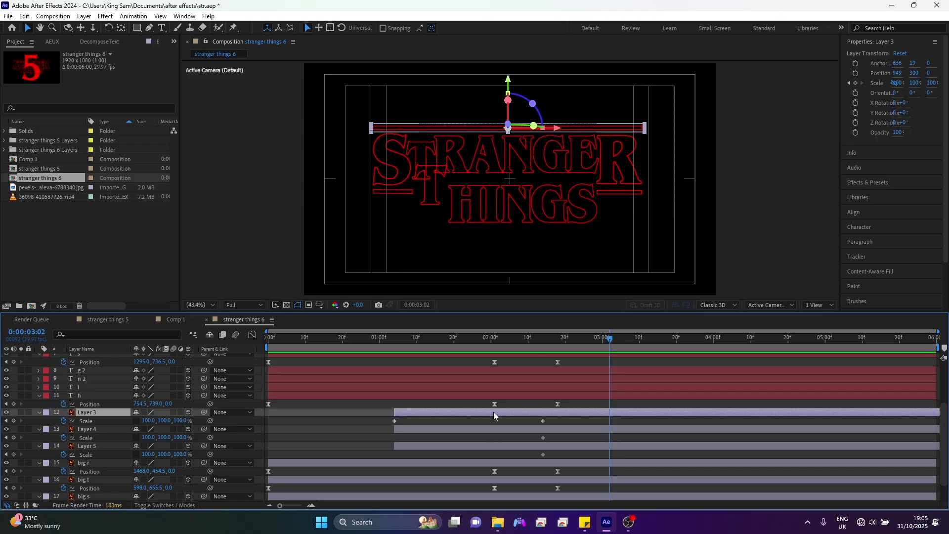
click(488, 430)
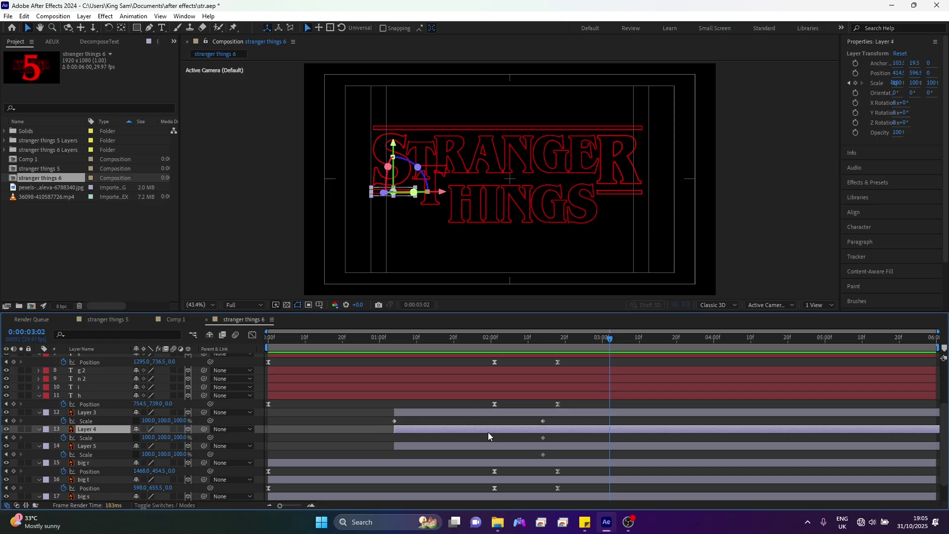
Step: Move Layer 5's anchor point to the left end of the short line beneath the big R
key(period)
key(period)
key(period)
key(period)
key(h)
drag(726, 156, 267, 132)
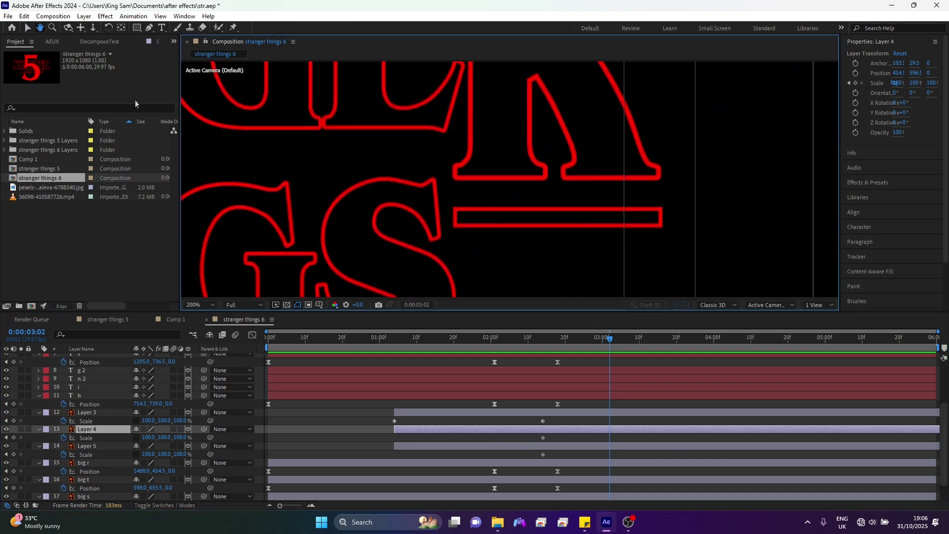
key(v)
click(558, 228)
drag(558, 218, 452, 217)
Step: Move Layer 4's anchor point to the right end of the short line beneath the big S
key(h)
scroll(540, 170, left, 20)
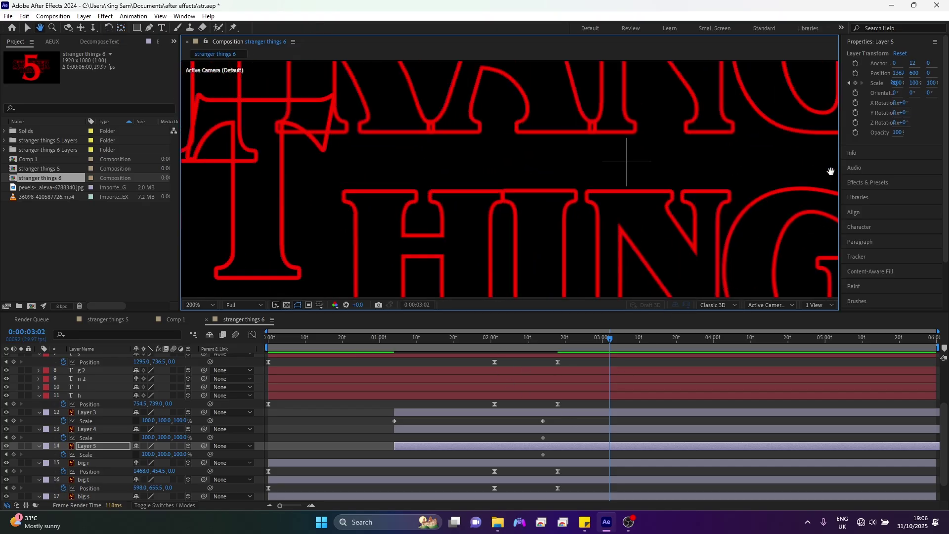
key(v)
click(419, 429)
key(a)
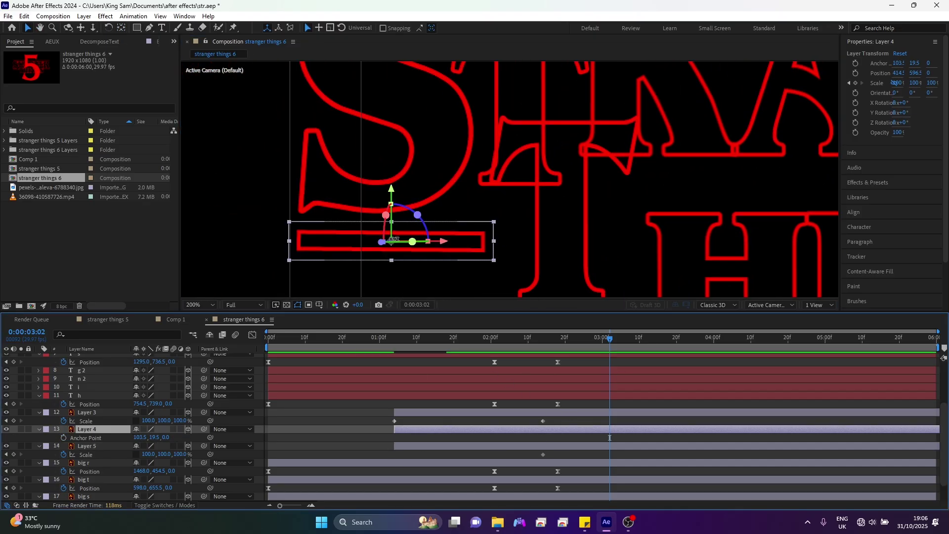
key(y)
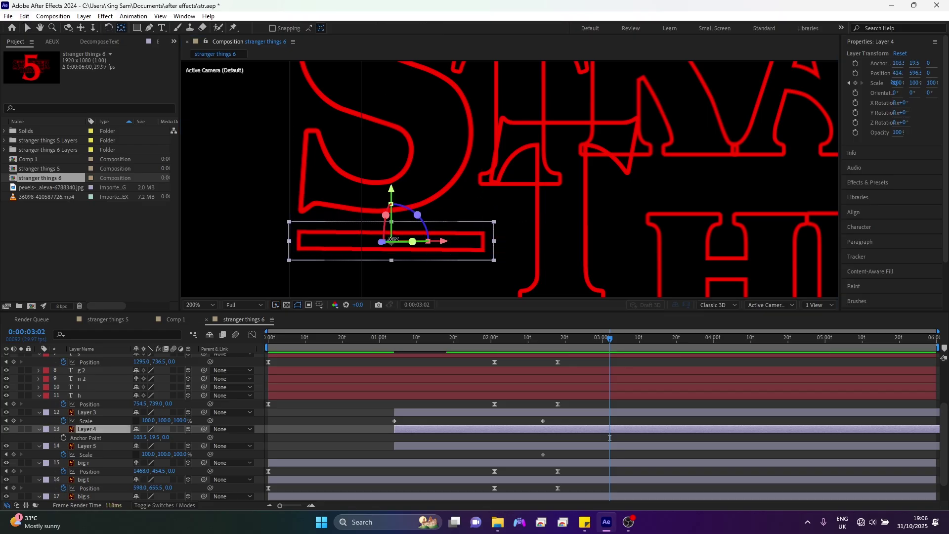
drag(389, 243, 477, 242)
drag(487, 242, 490, 242)
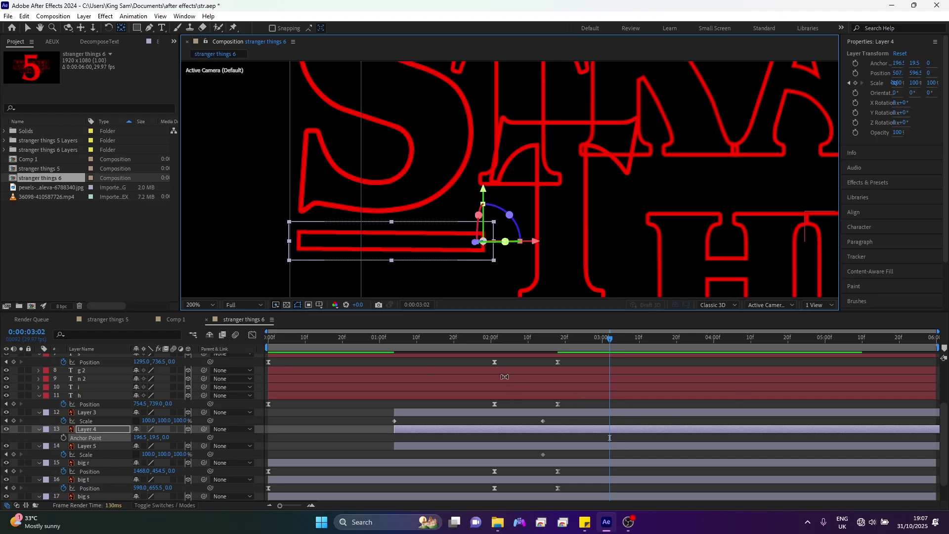
Step: Add a Scale keyframe with 0% horizontal scale on Layer 4 at 0:00:01:24, ahead of its keyframe at 0:00:02:14
click(541, 340)
drag(541, 339, 544, 346)
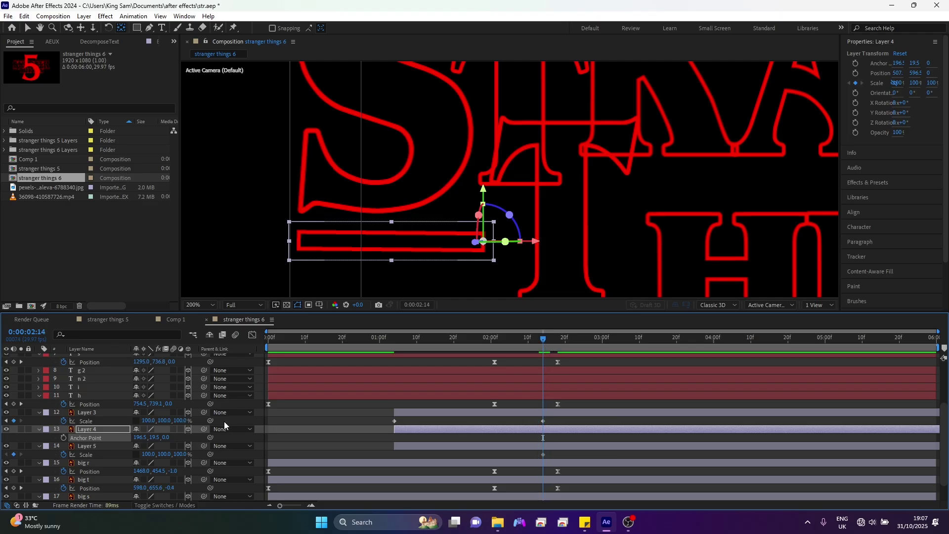
click(99, 433)
key(s)
key(shift+Page_Up)
key(shift+Page_Up)
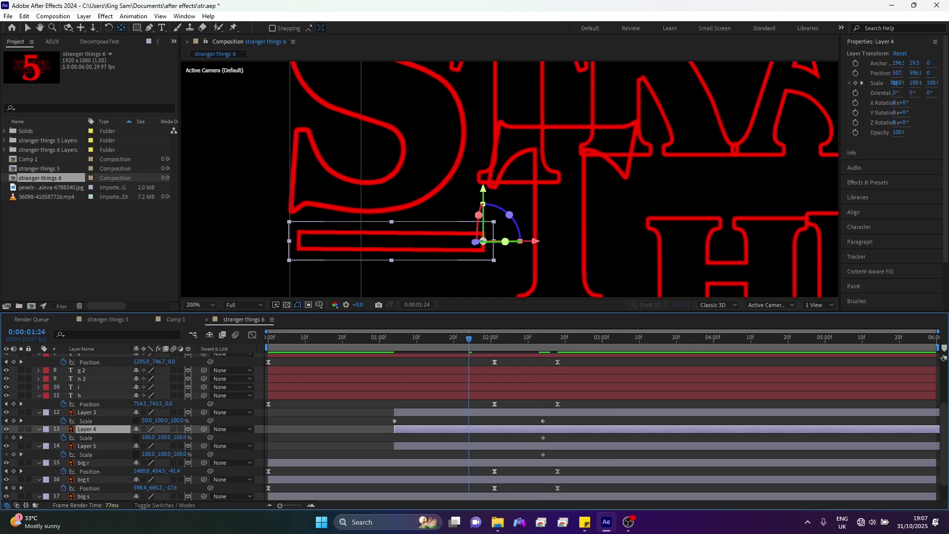
click(149, 437)
text(0)
key(Return)
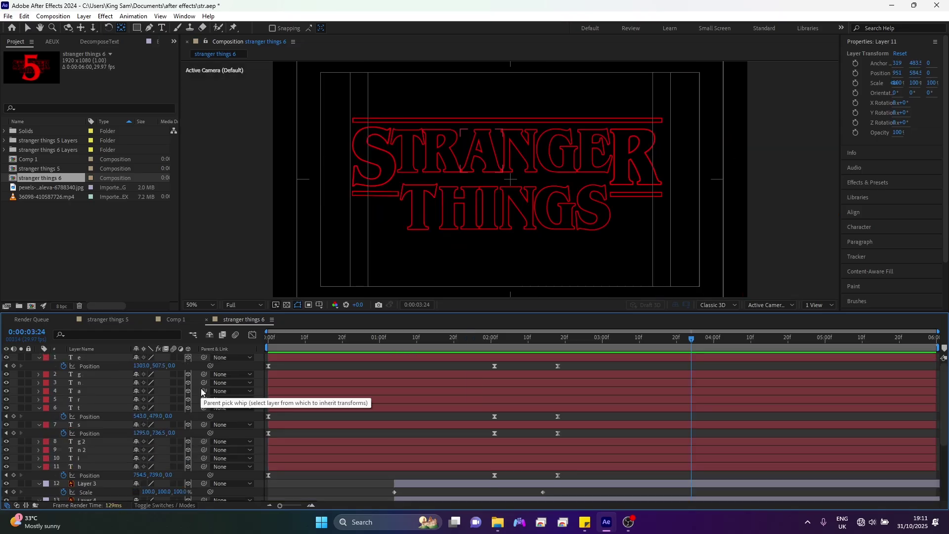
Step: Make the big 5 (Layer 11) visible and add the pexels texture image to the composition directly beneath it
scroll(201, 392, down, 4)
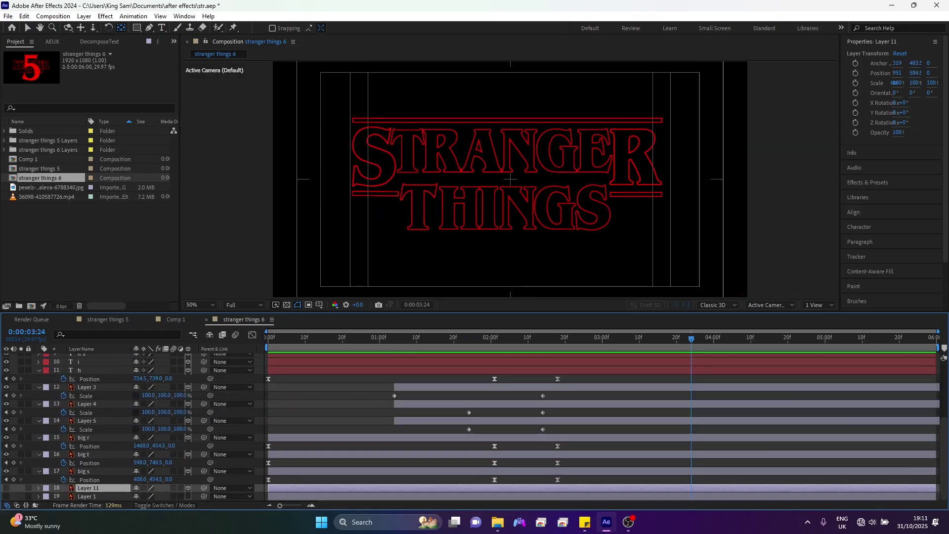
click(6, 488)
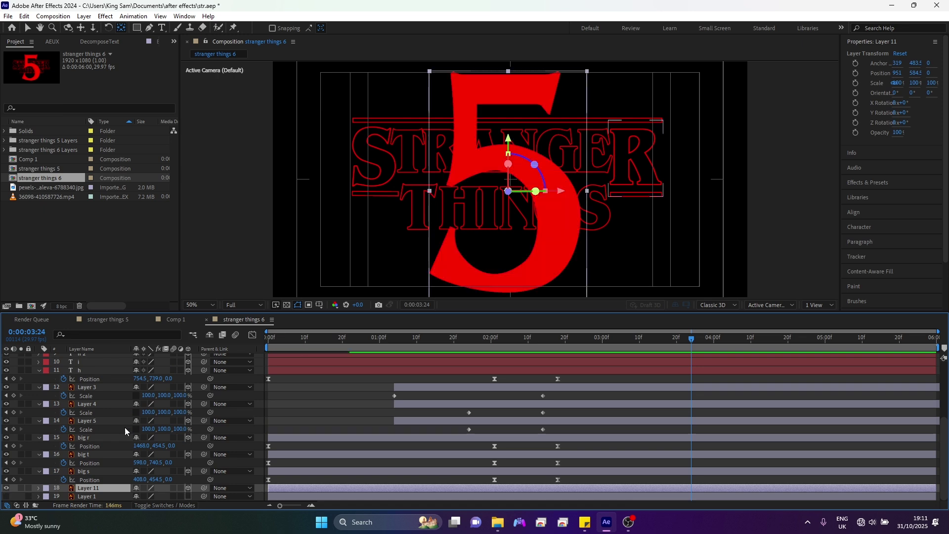
click(46, 188)
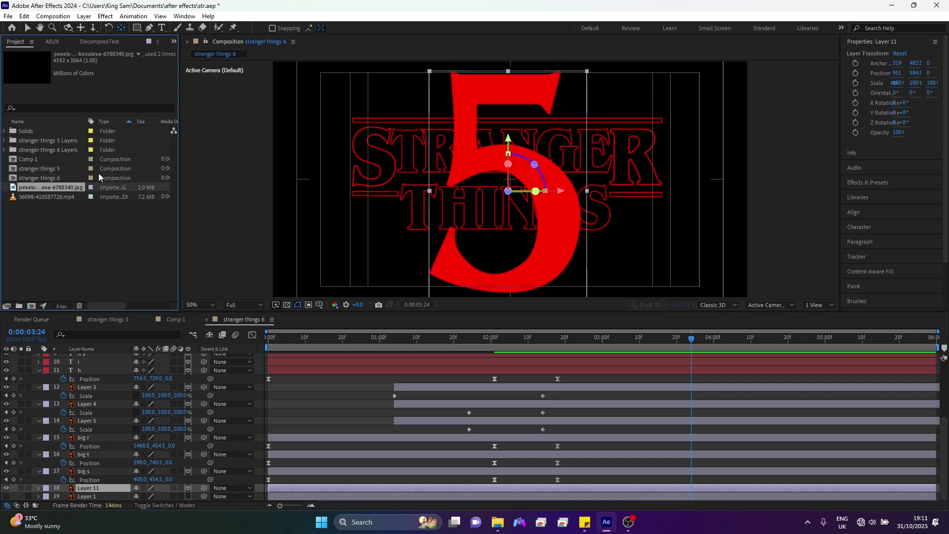
drag(58, 186, 90, 490)
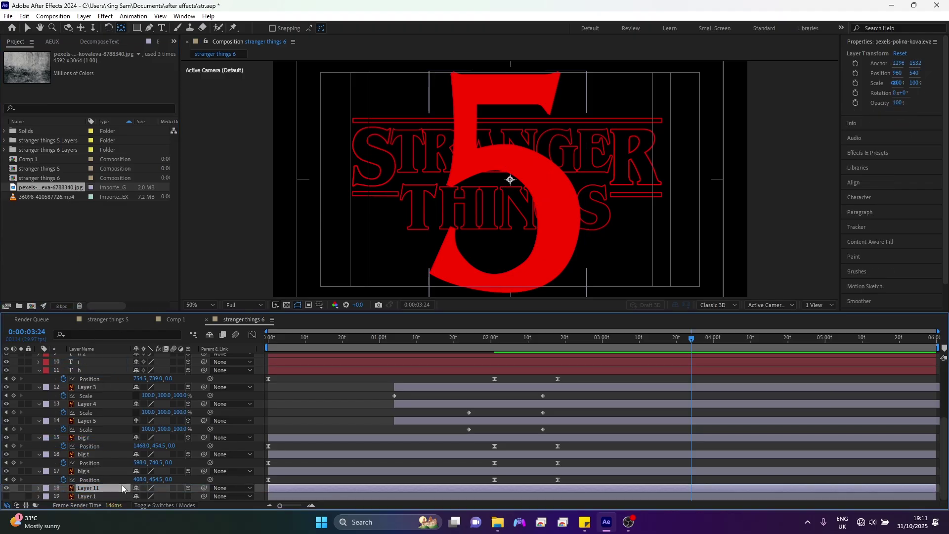
Step: Trim the start of Layer 11 and the pexels texture layer to 0:00:02:05
click(103, 487)
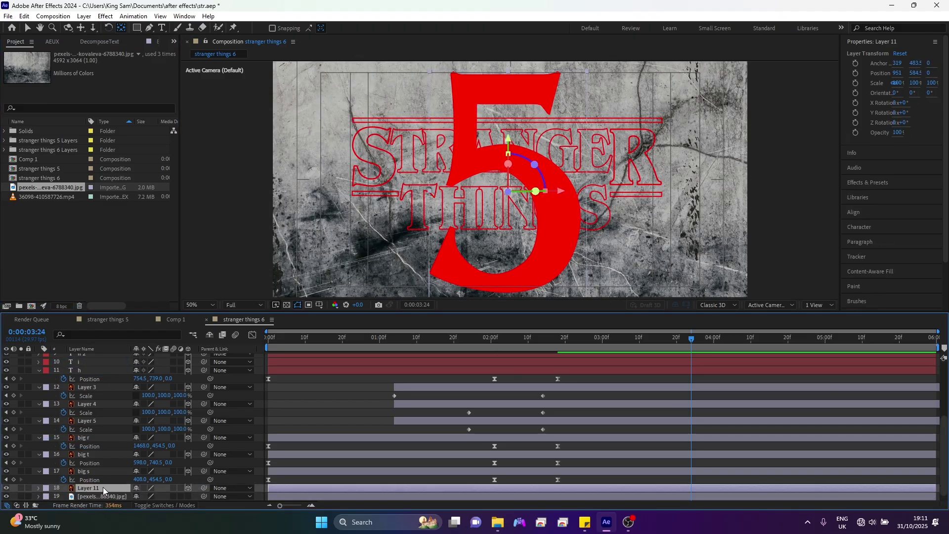
key(F3)
click(491, 337)
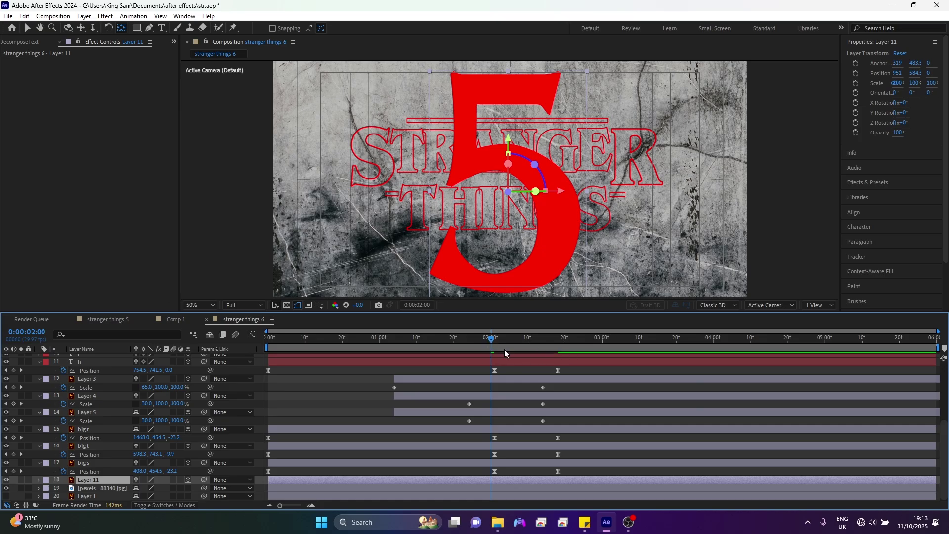
key(Page_Down)
key(Page_Down)
key(Page_Down)
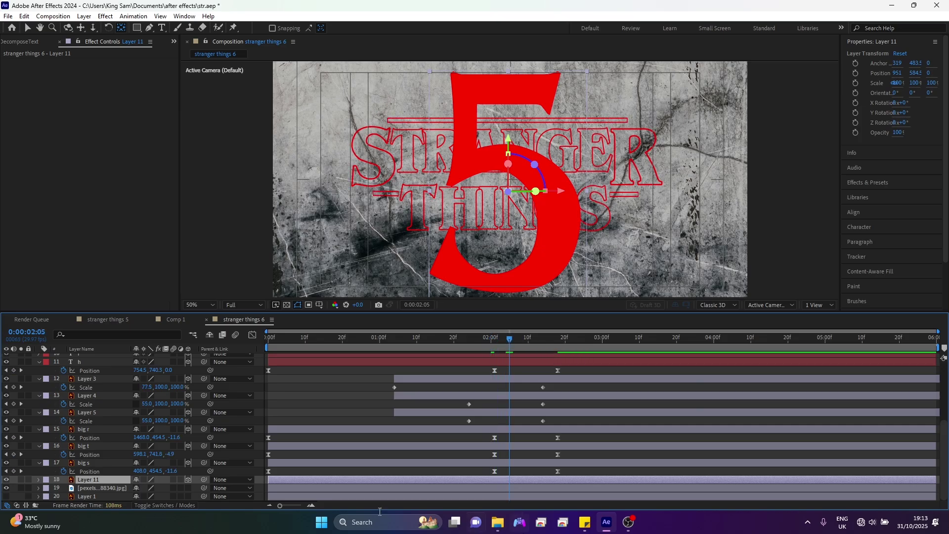
ctrl+click(310, 489)
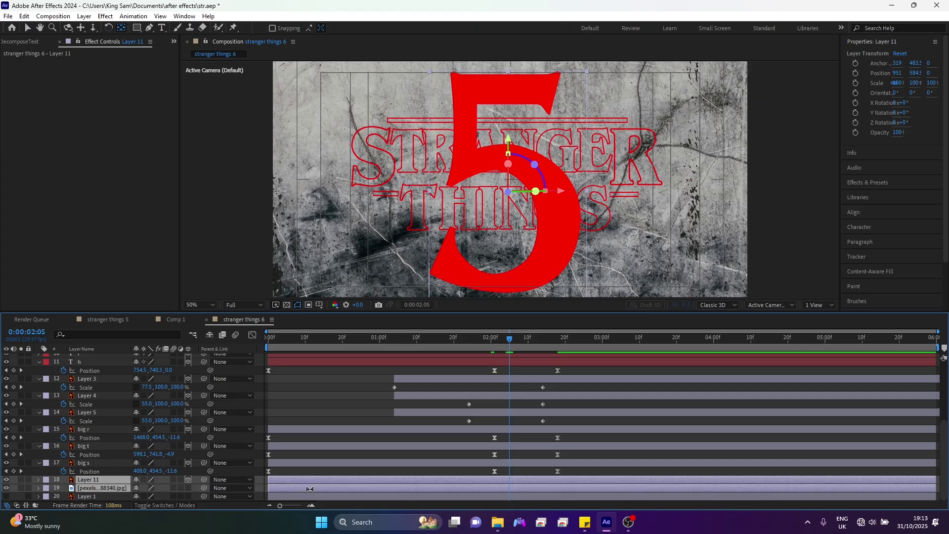
key(alt+bracketleft)
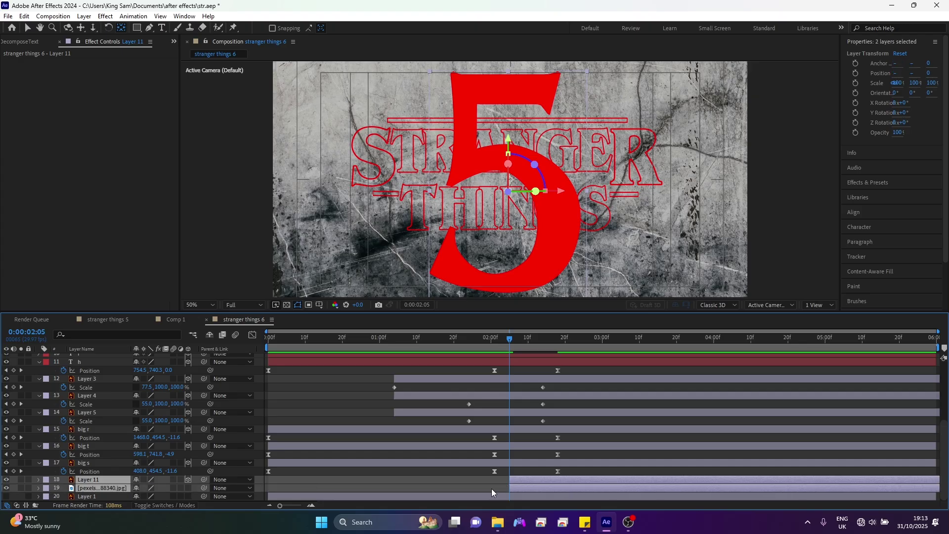
Step: Create shapes from the Layer 11 vector layer that holds the big 5
key(v)
click(534, 477)
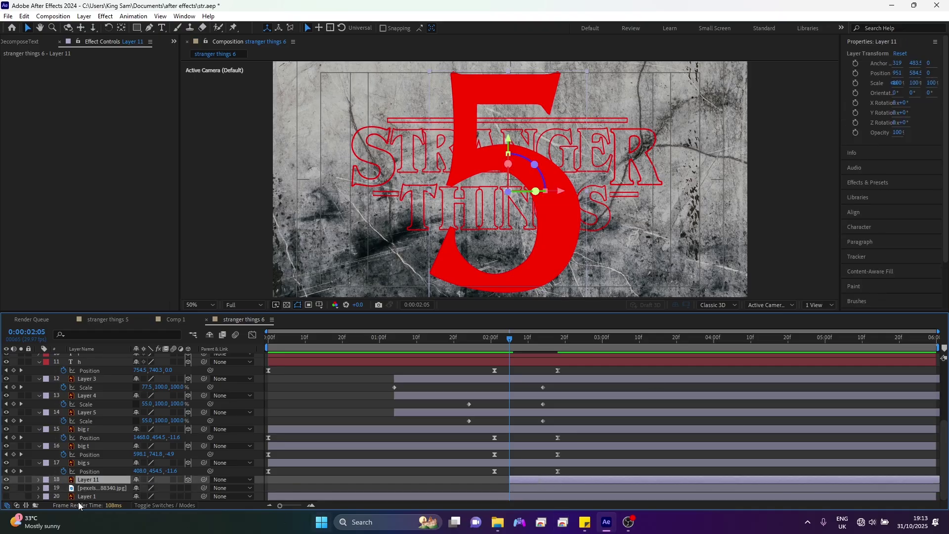
right_click(86, 480)
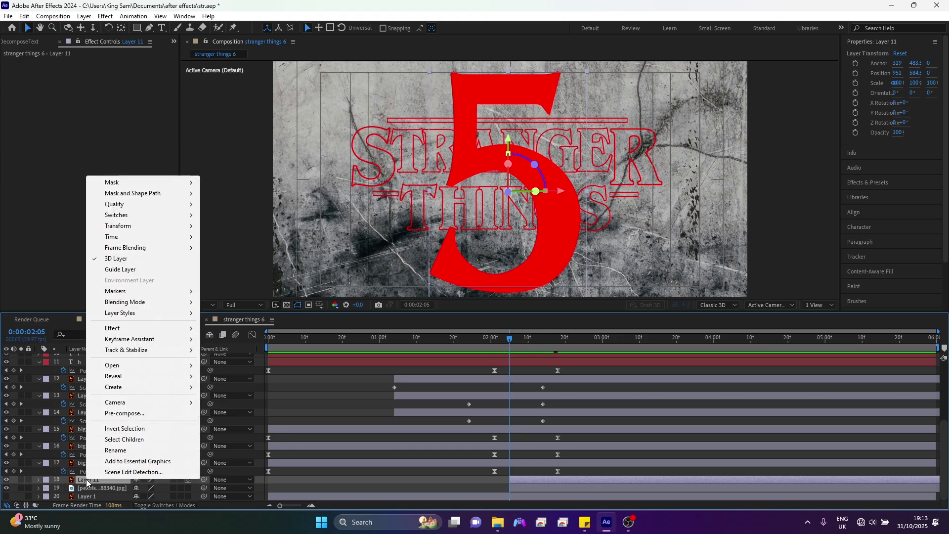
mouse_move(121, 387)
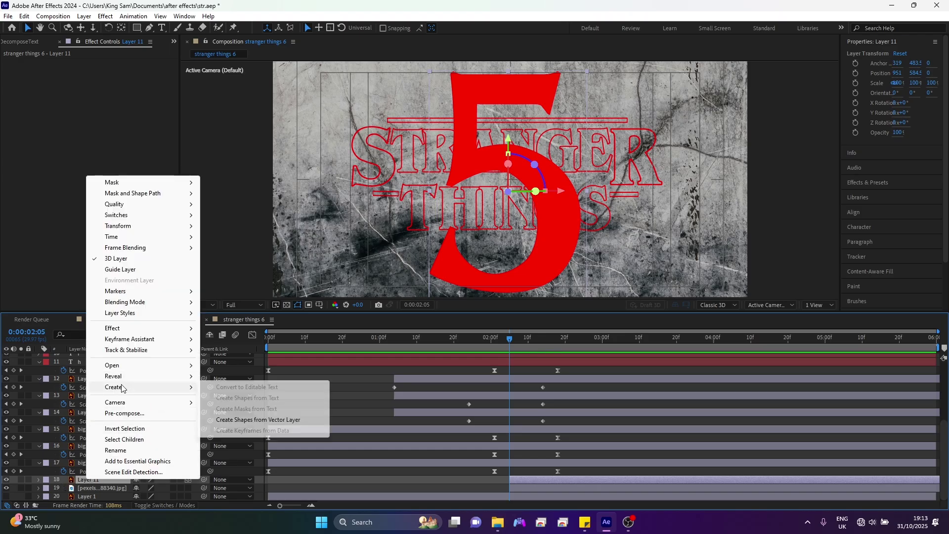
click(266, 421)
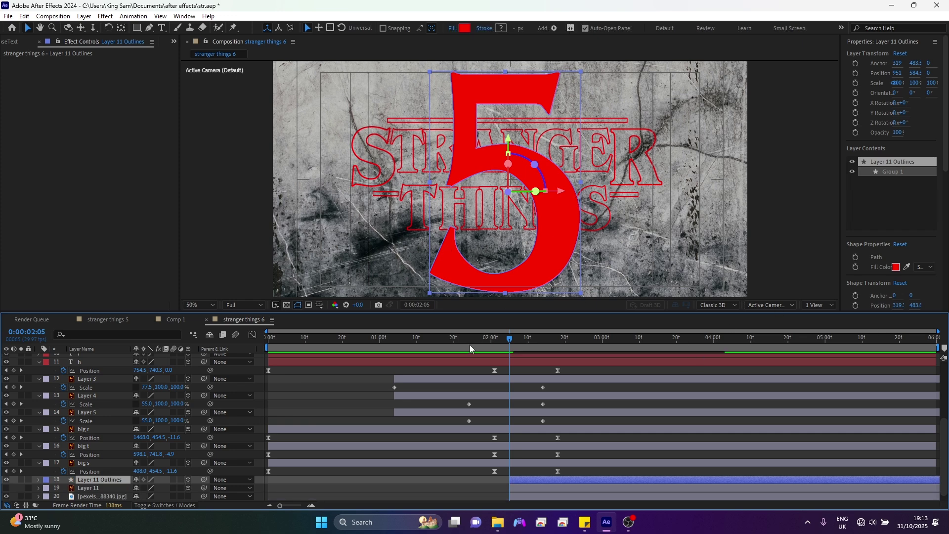
Step: Add a stroke to the contents of Layer 11 Outlines and set its width to 9 px
scroll(43, 434, down, 1)
scroll(43, 434, down, 1)
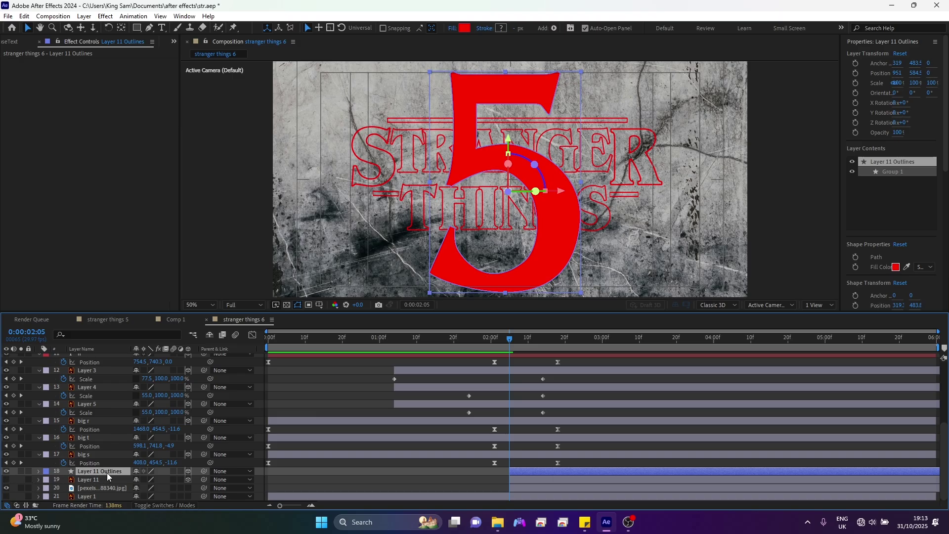
click(40, 471)
click(192, 470)
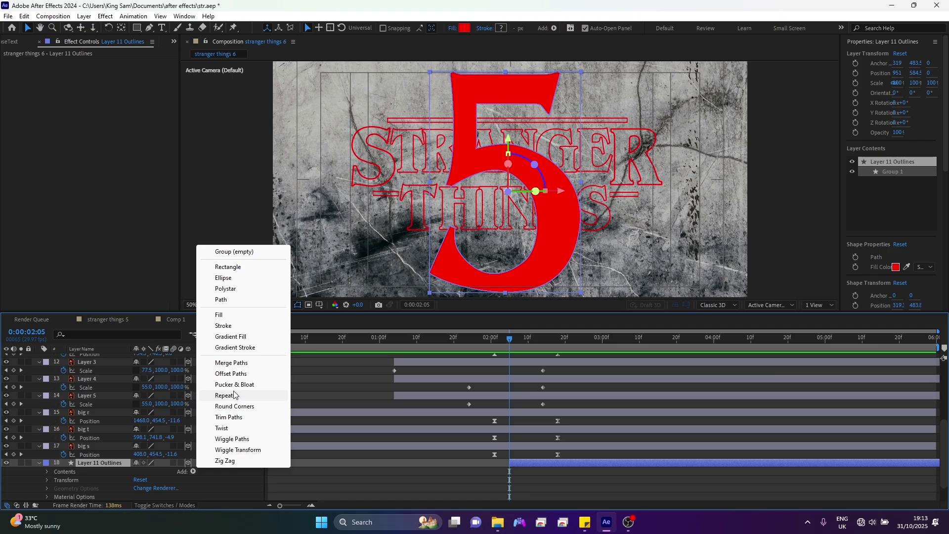
click(230, 326)
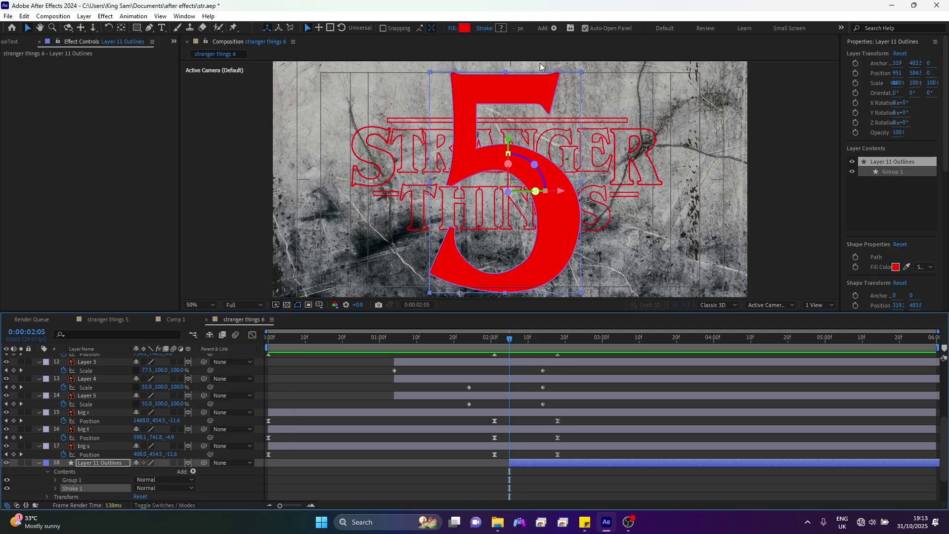
click(516, 28)
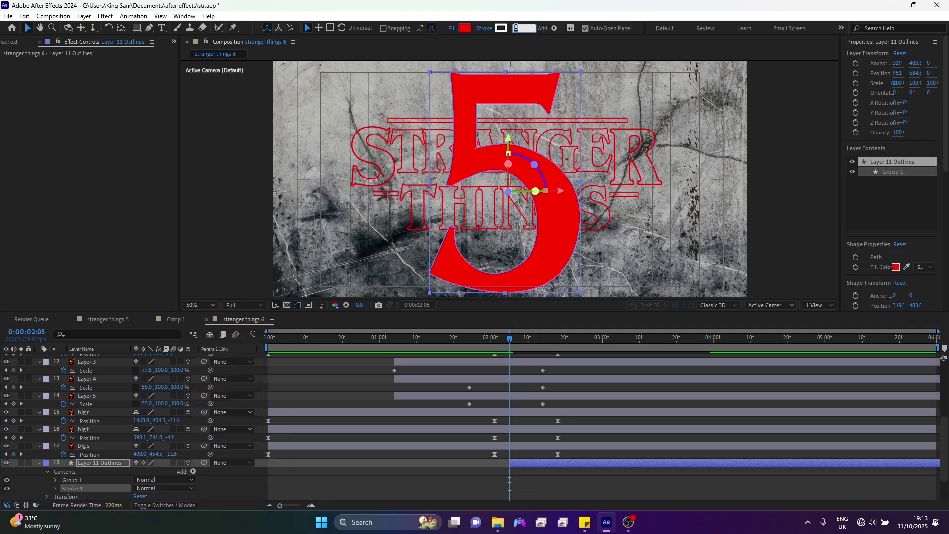
text(9)
key(Return)
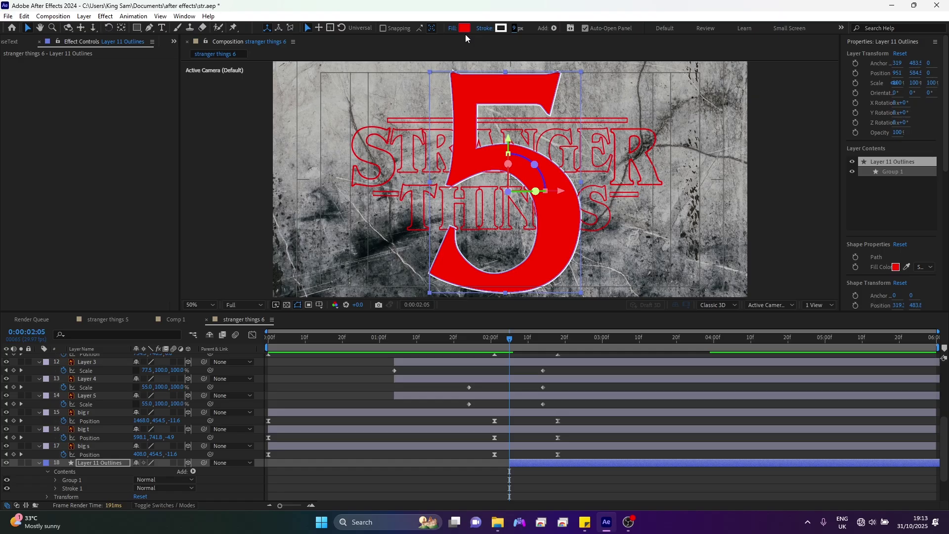
Step: Set the fill of Layer 11 Outlines to None, leaving only the stroke of the 5
click(465, 29)
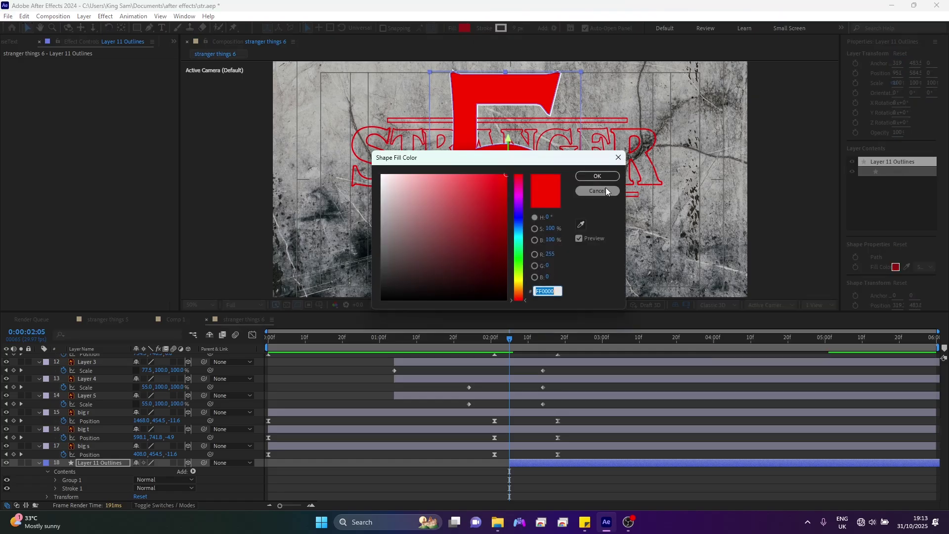
click(598, 191)
click(452, 28)
click(287, 155)
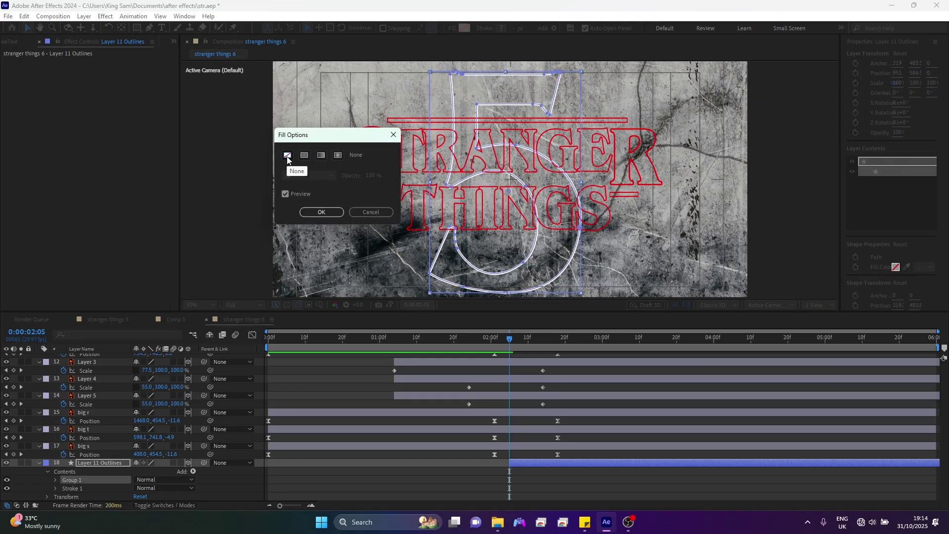
key(Return)
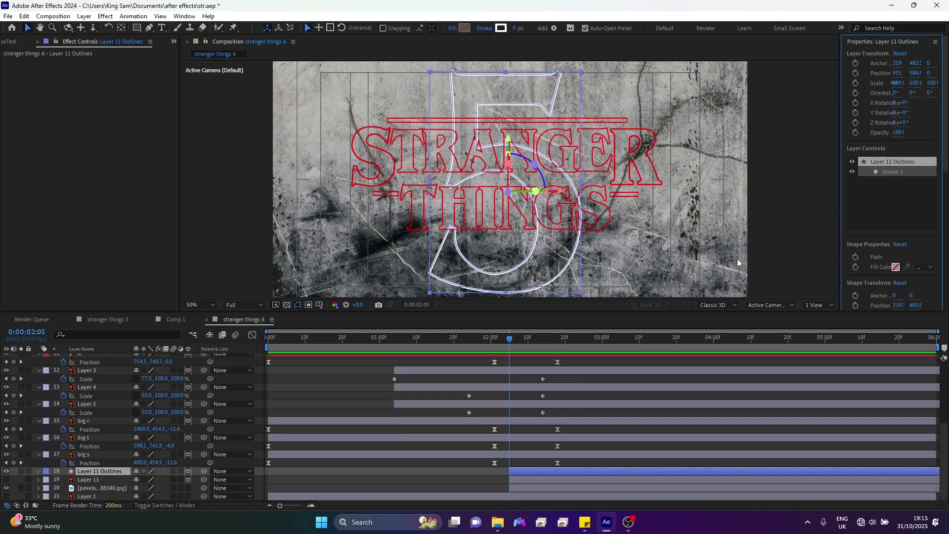
Step: Find the Gradient Wipe effect and apply it to Layer 11 Outlines
click(867, 42)
click(863, 87)
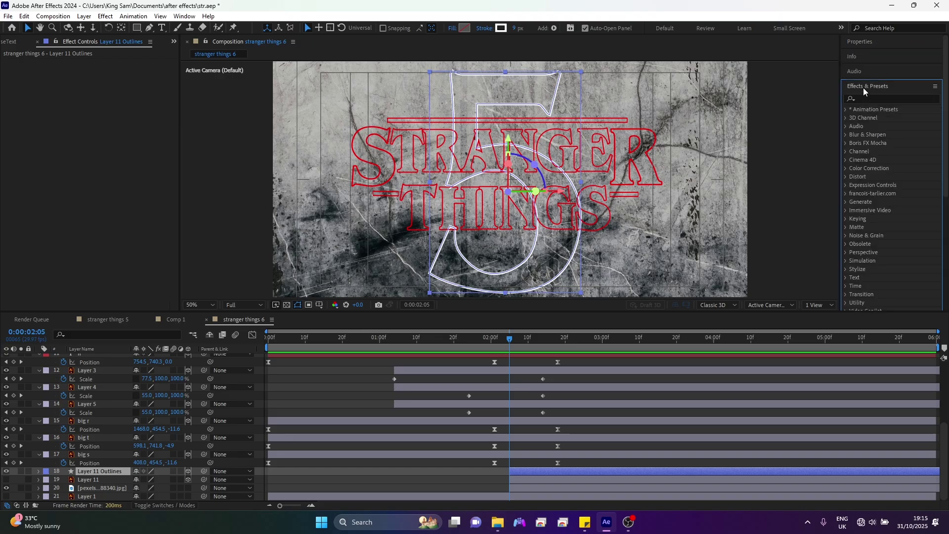
click(868, 97)
text(grad)
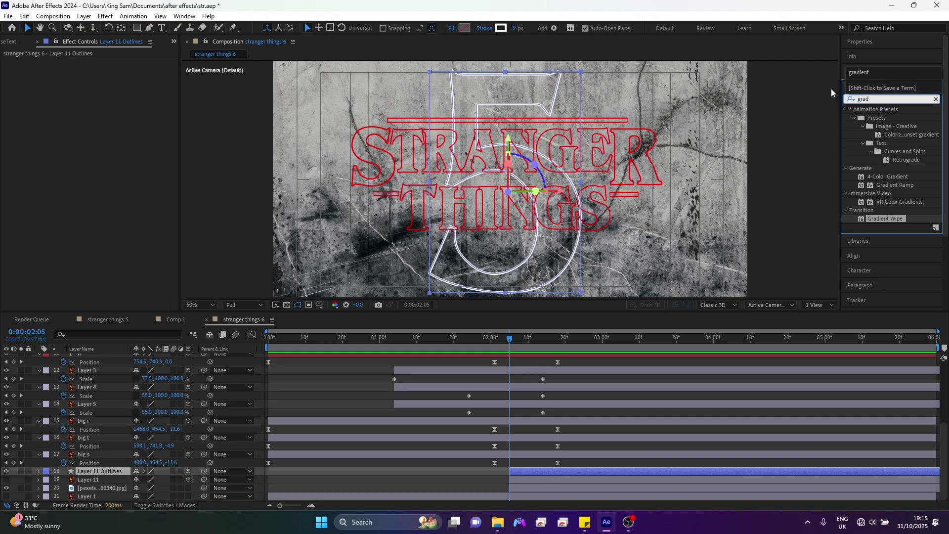
drag(888, 221, 522, 471)
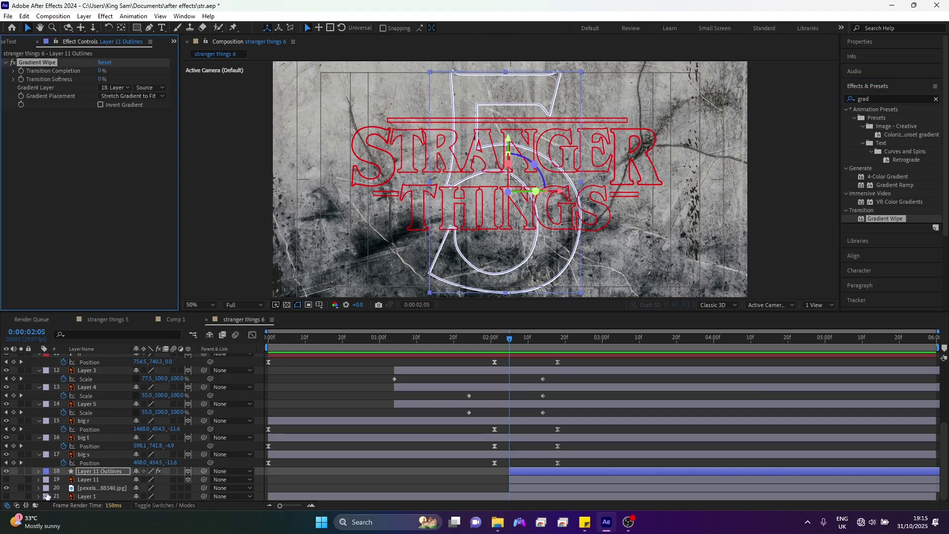
Step: Move the pexels texture layer above Layer 11 so it sits directly beneath Layer 11 Outlines
click(90, 489)
drag(91, 478, 92, 477)
click(99, 472)
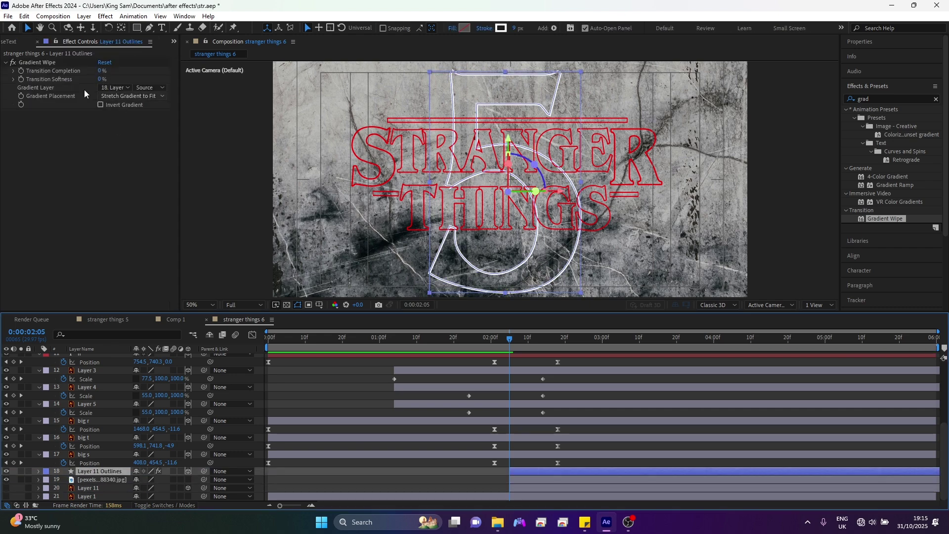
Step: Enable keyframing for the Gradient Wipe's Transition Completion at 0:00:02:05 and set it to 70%
click(20, 69)
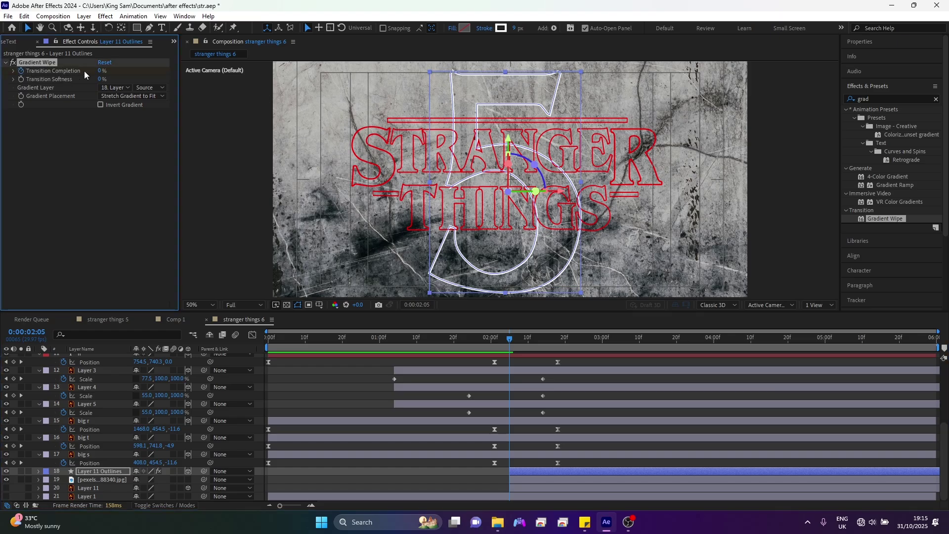
click(100, 70)
text(70)
key(Return)
Step: Add Transition Completion keyframes of 50% at 0:00:02:25 and 100% at 0:00:03:15
key(space)
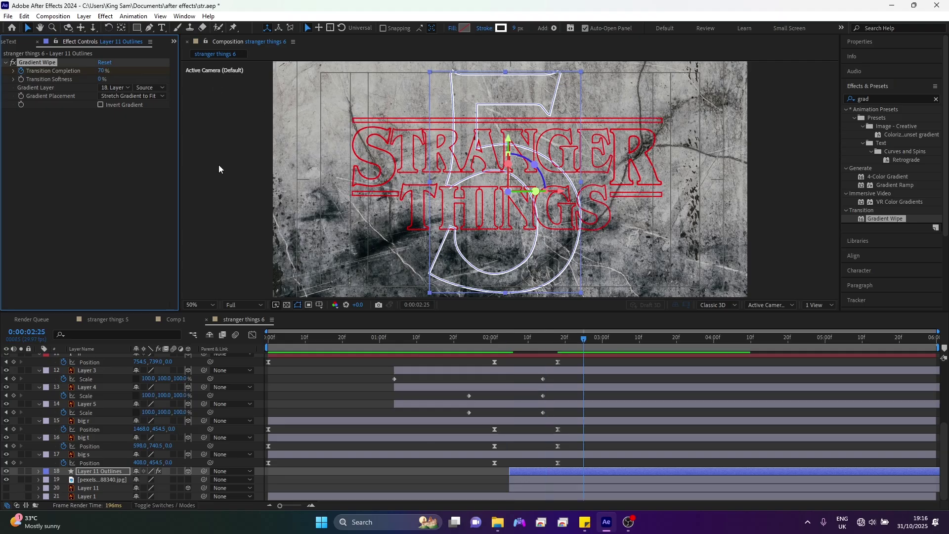
click(102, 71)
text(50)
key(Return)
key(space)
click(102, 71)
text(100)
key(Return)
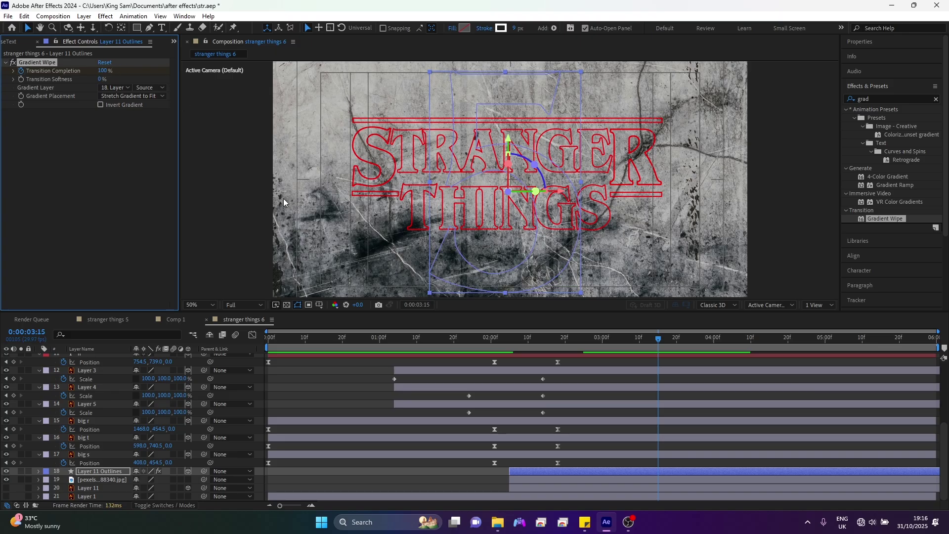
Step: Set the Gradient Wipe's Gradient Layer to the pexels texture image and hide that image layer
click(122, 87)
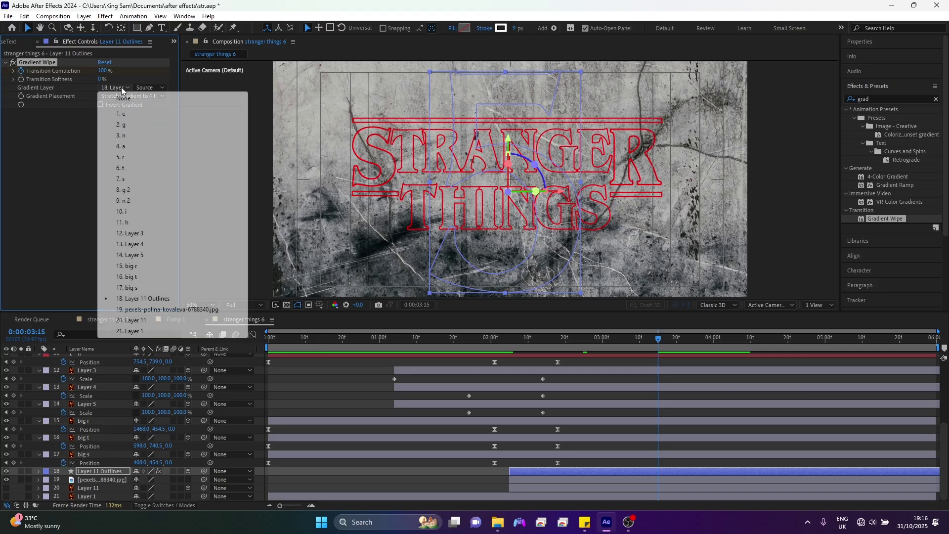
click(134, 310)
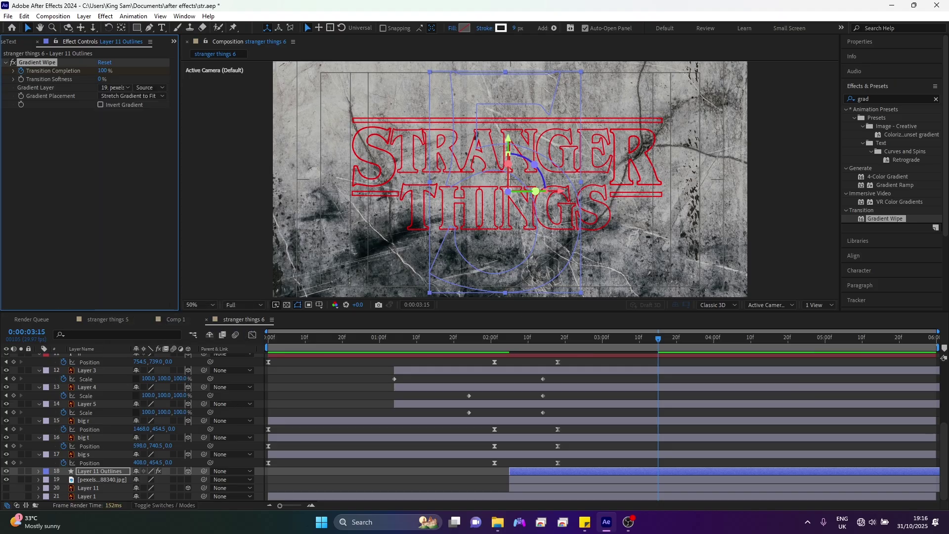
click(6, 480)
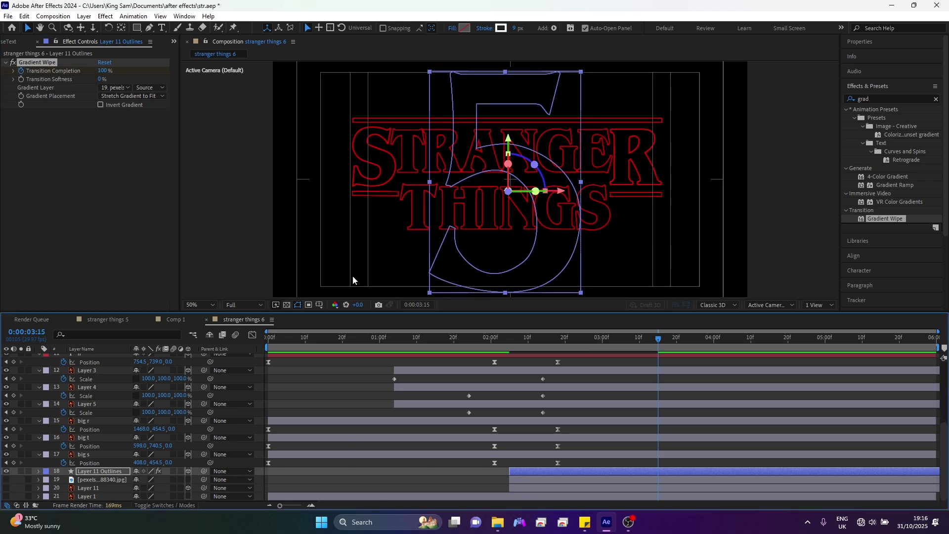
key(u)
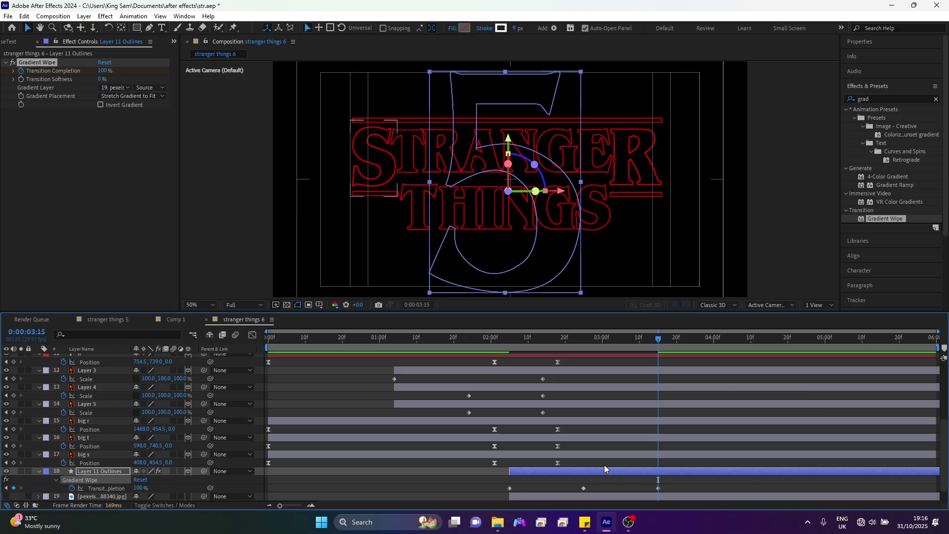
Step: Change the stroke colour of Layer 11 Outlines to red (FF0000)
click(581, 339)
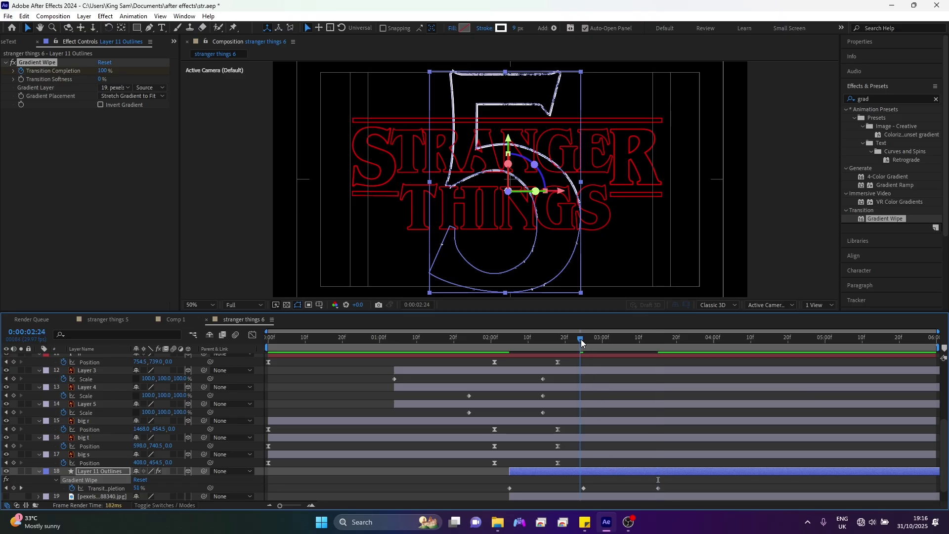
click(573, 238)
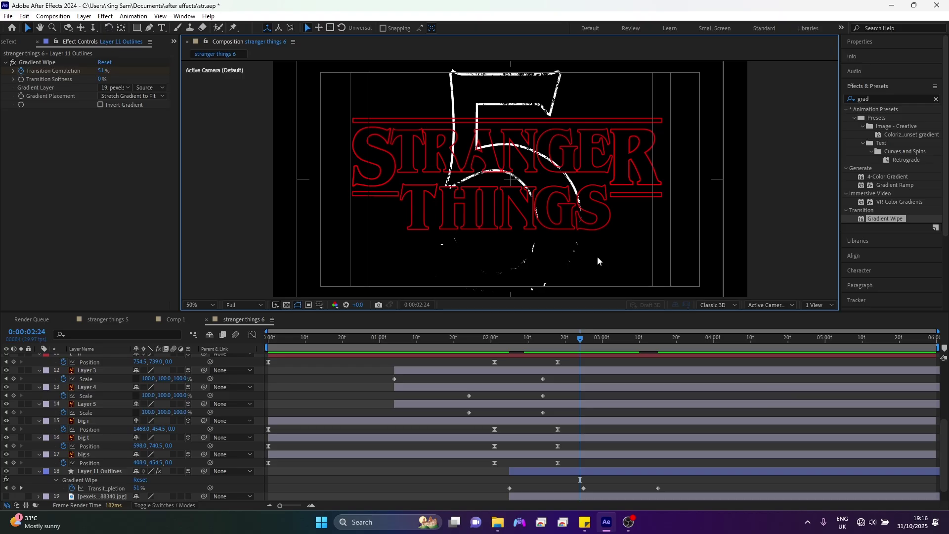
click(78, 472)
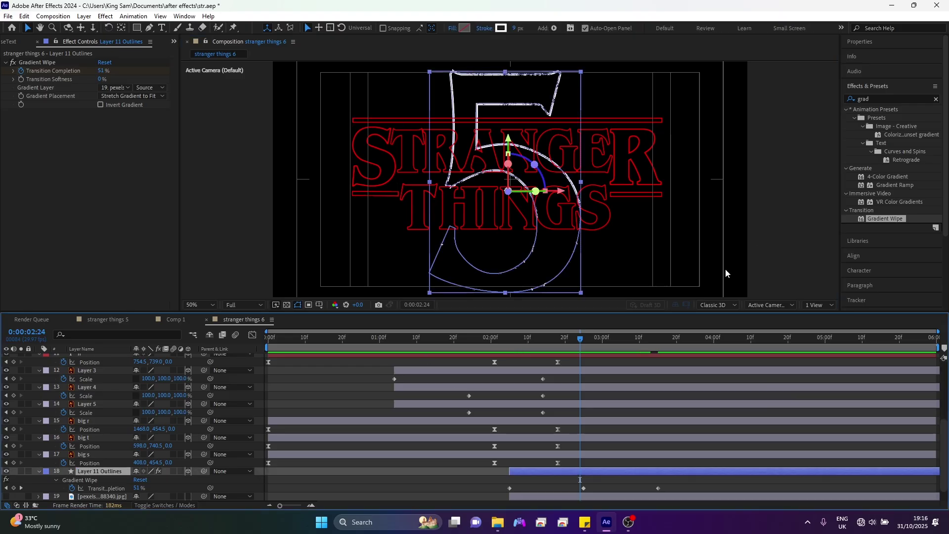
click(879, 39)
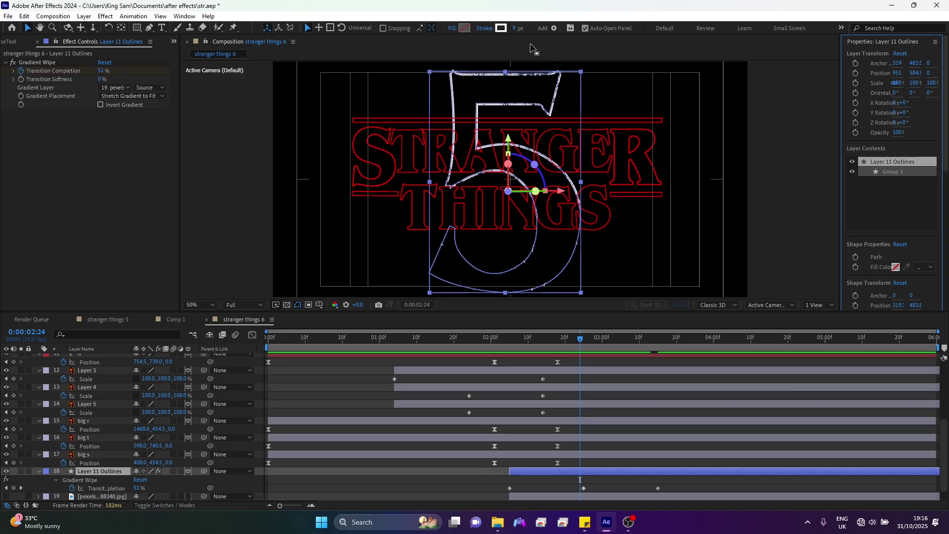
click(501, 28)
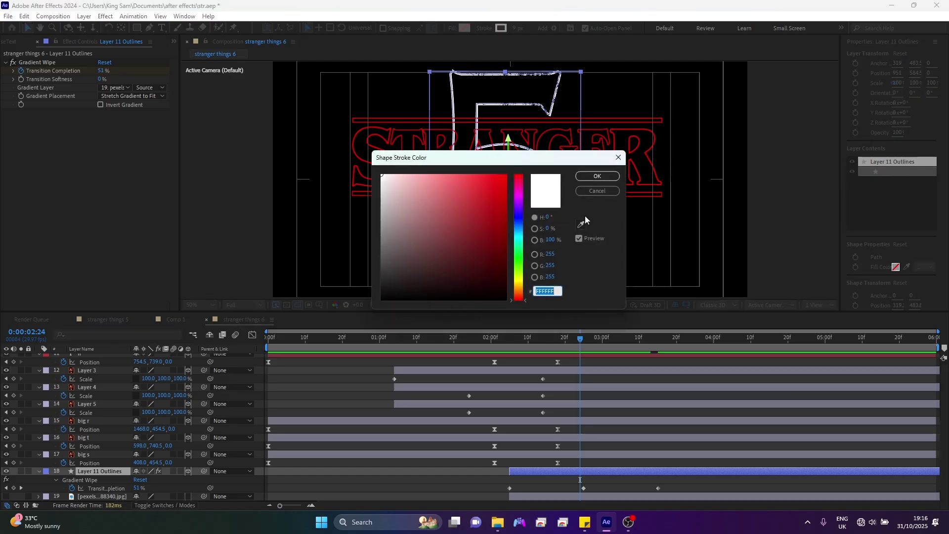
drag(490, 211, 509, 138)
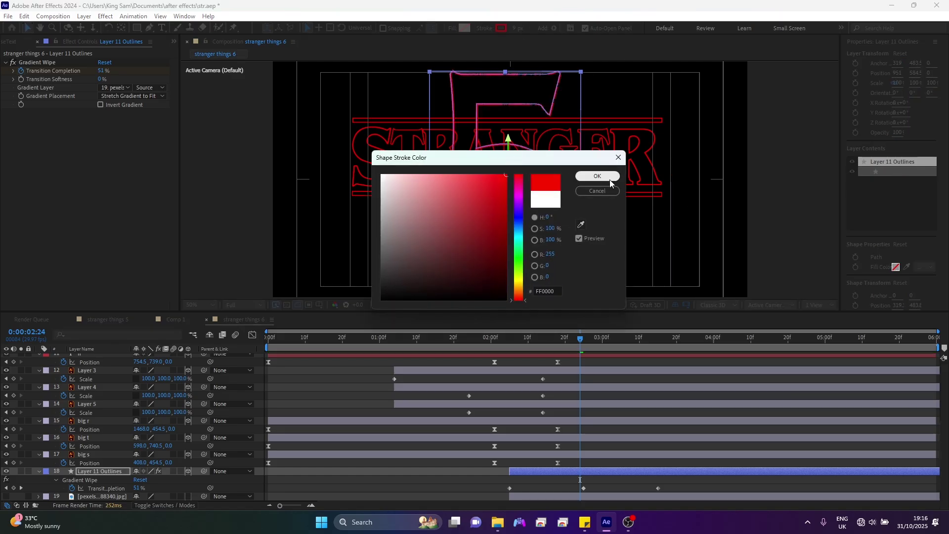
click(598, 176)
click(527, 474)
click(527, 475)
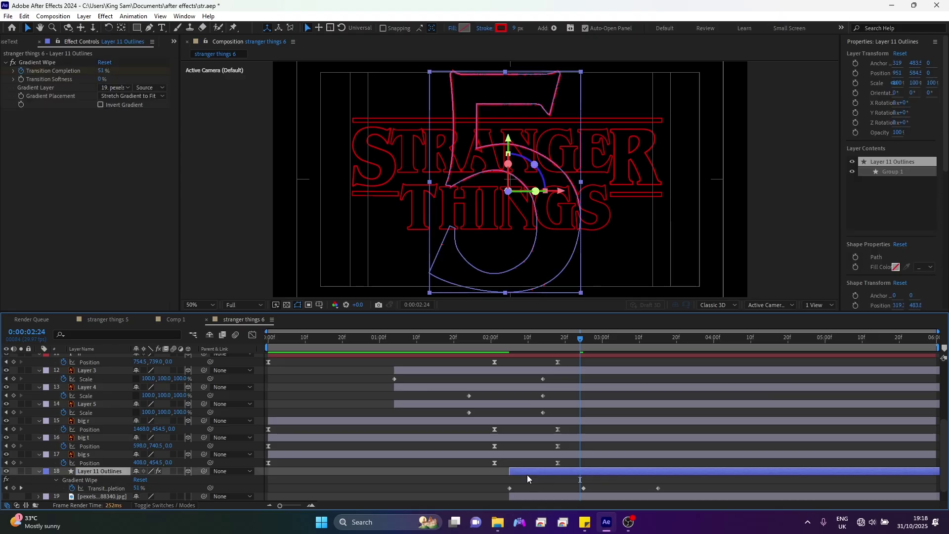
Step: Duplicate the pexels texture layer and place the copy directly beneath Layer 11
scroll(527, 475, down, 1)
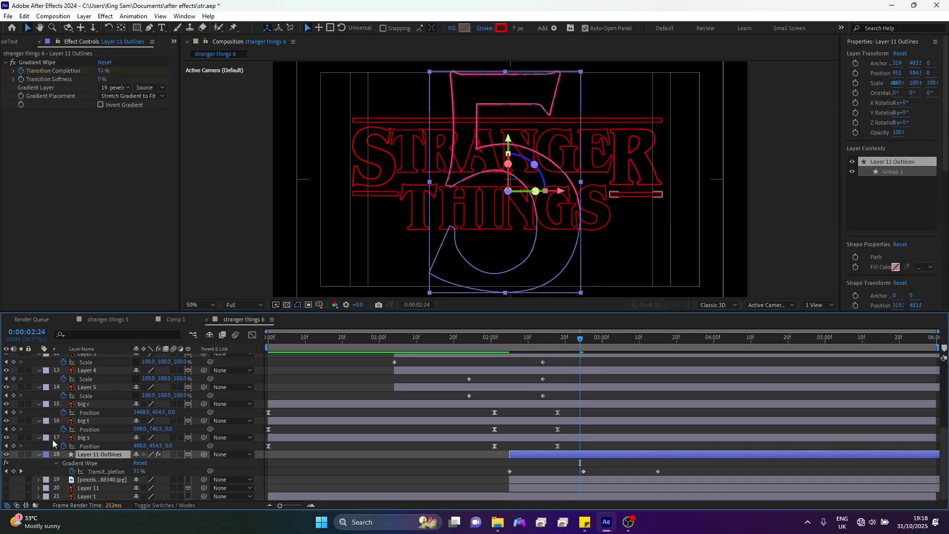
click(105, 480)
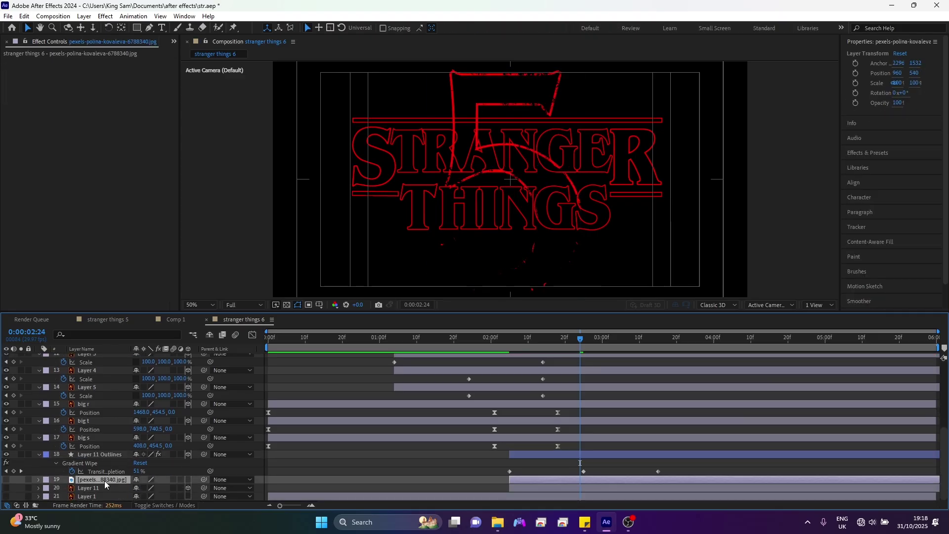
key(ctrl+d)
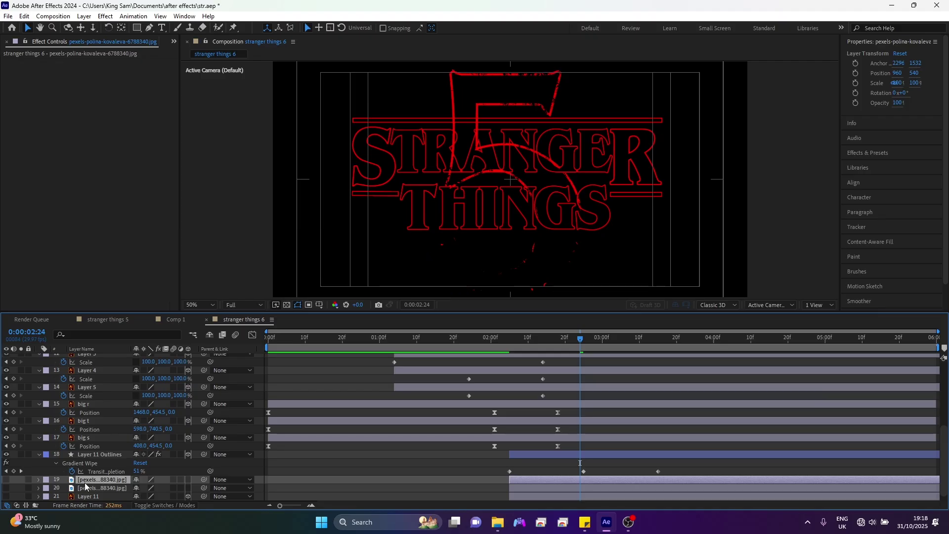
mouse_move(86, 482)
mouse_down()
mouse_move(90, 500)
mouse_move(90, 474)
mouse_move(88, 489)
mouse_up()
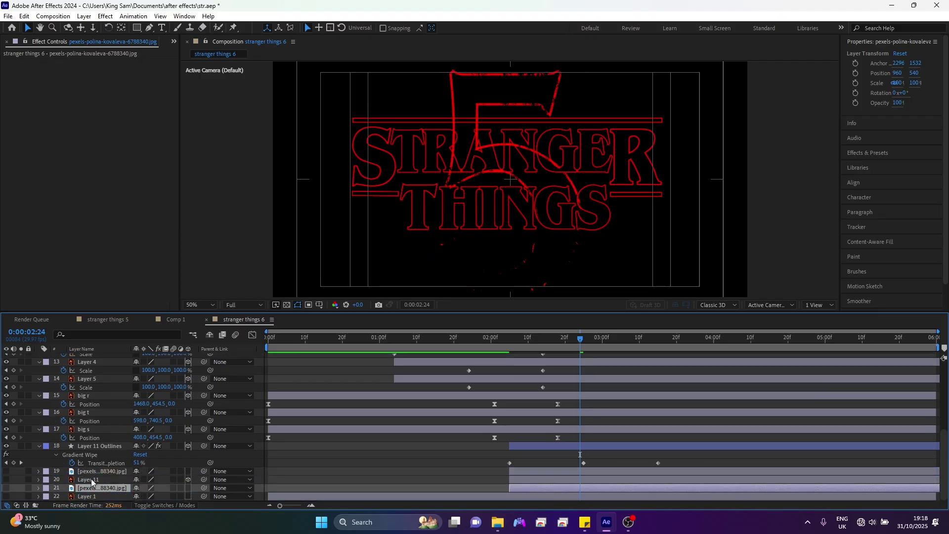
Step: Show Layer 11 and apply a Gradient Wipe to it, using the pexels texture copy beneath it as the Gradient Layer
click(91, 479)
click(6, 479)
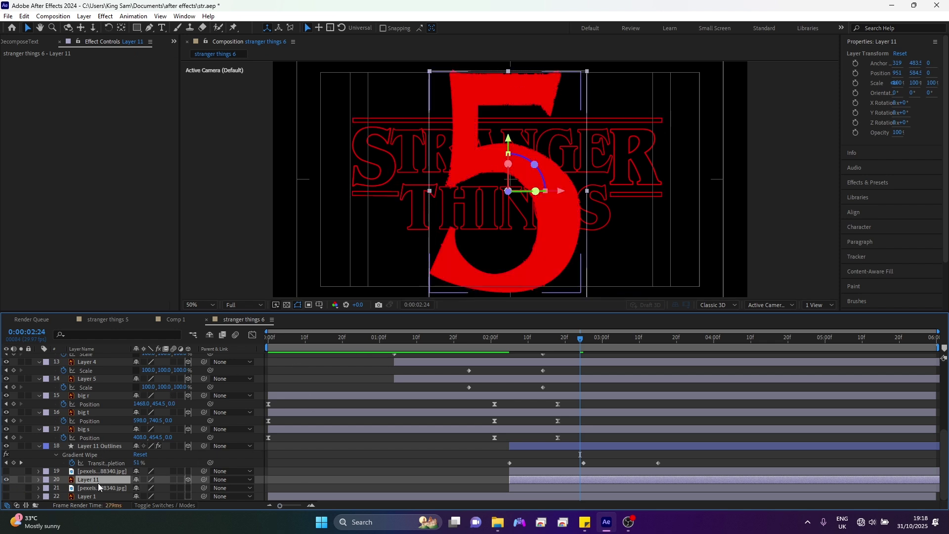
click(888, 181)
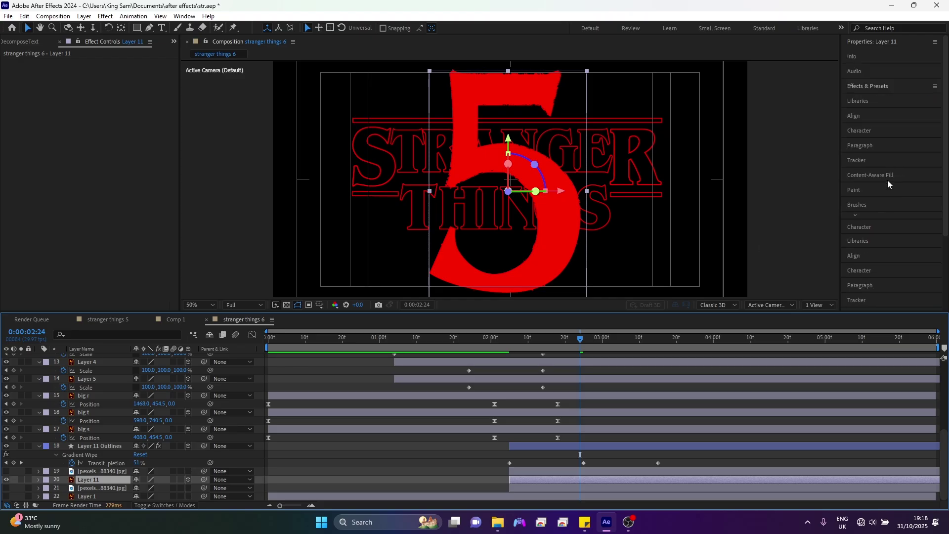
double_click(883, 218)
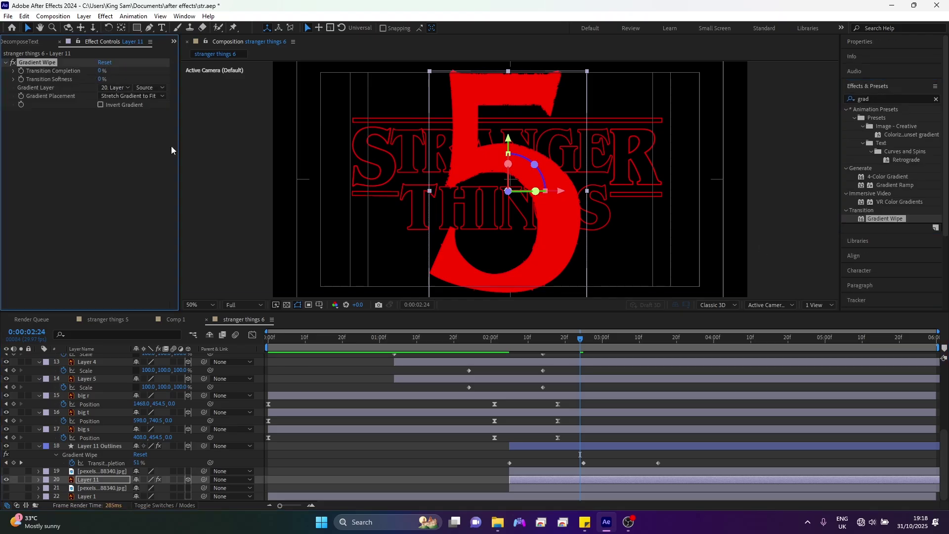
click(119, 87)
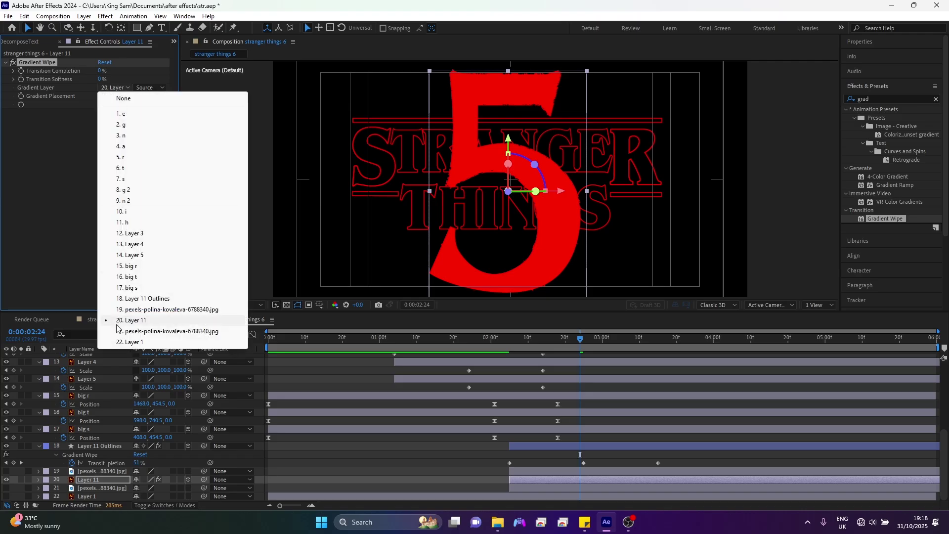
click(133, 331)
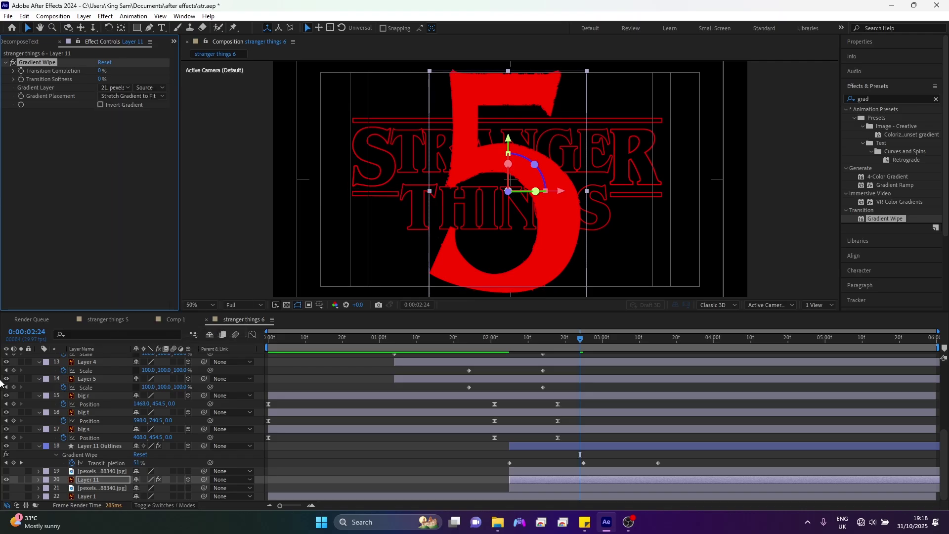
Step: Enable keyframing for Layer 11's Gradient Wipe Transition Completion at 0:00:02:13 with a value of 78%
click(513, 341)
drag(512, 341, 511, 343)
key(space)
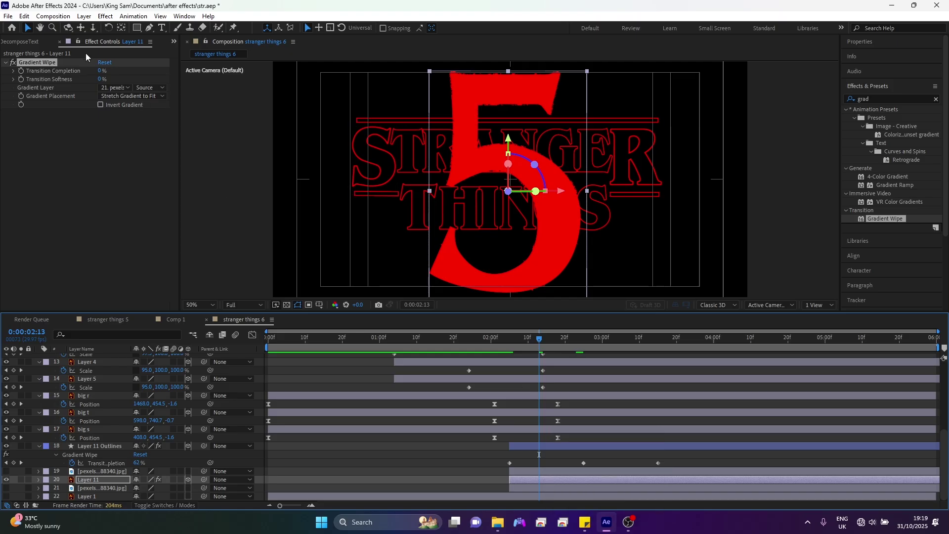
click(102, 71)
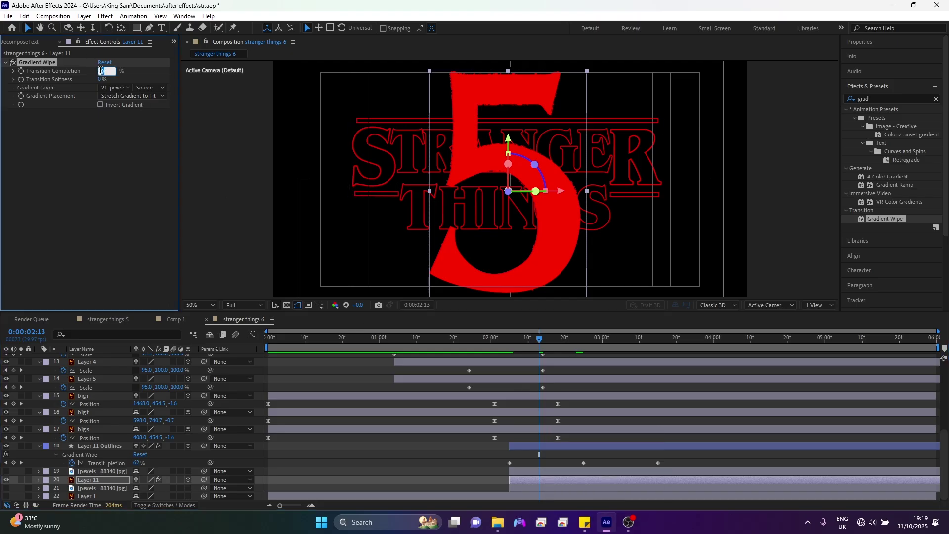
text(7)
key(Return)
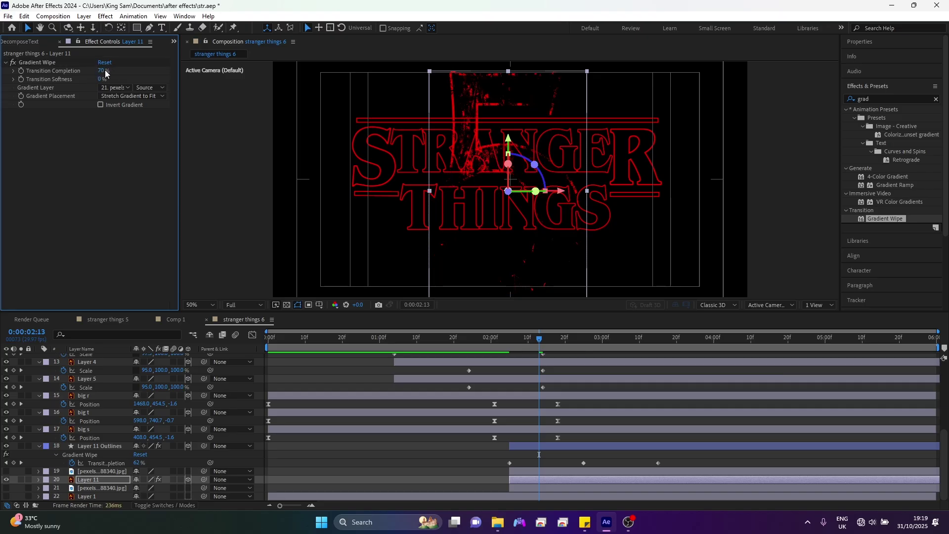
click(102, 71)
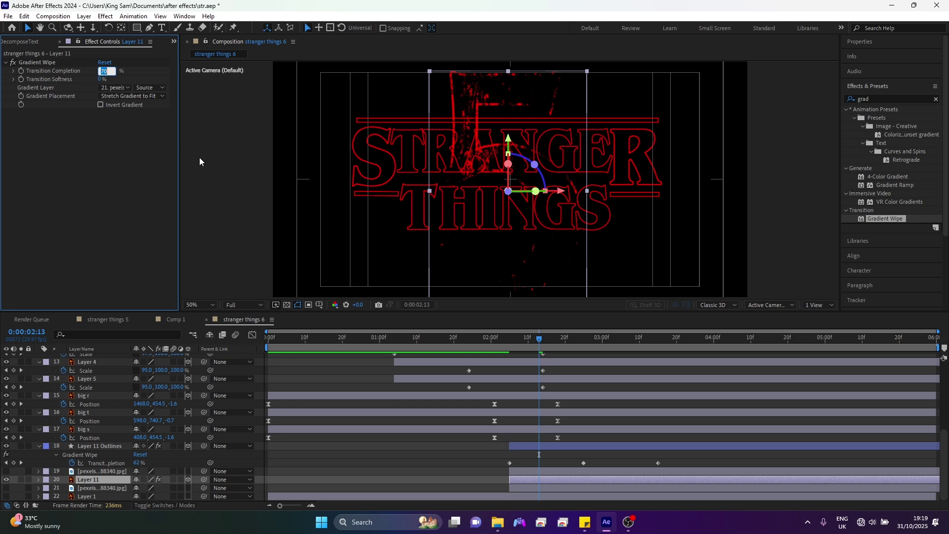
text(78)
key(Return)
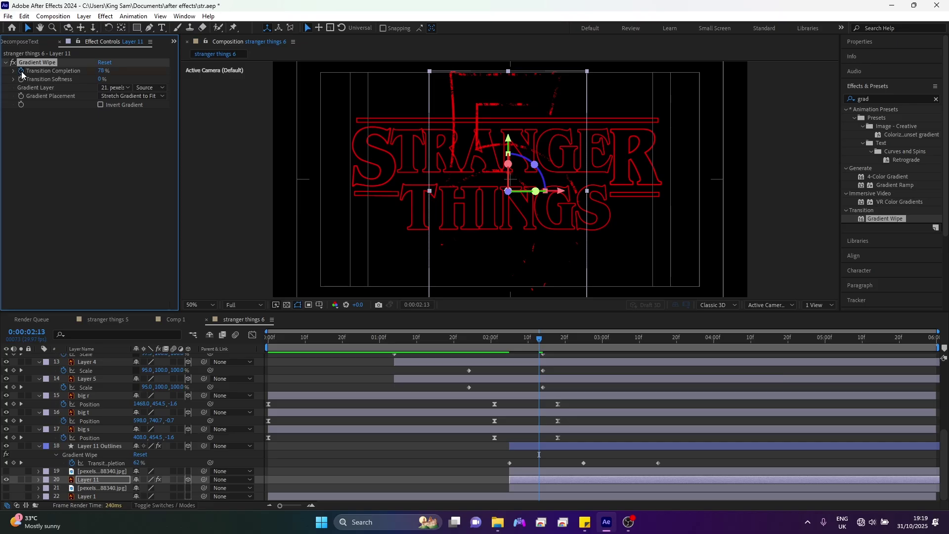
Step: Reveal Layer 11's keyframes and add a Transition Completion keyframe of 50% at 0:00:04:09
click(510, 337)
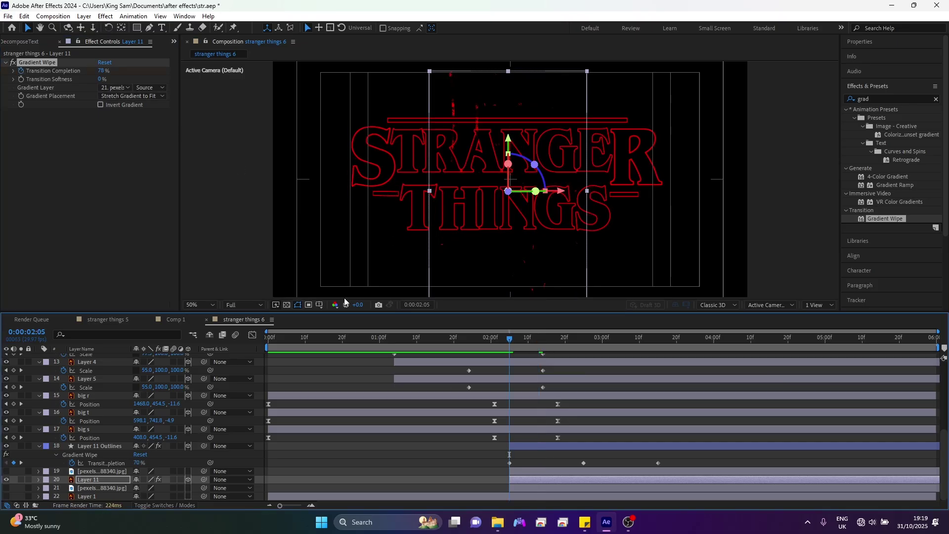
key(u)
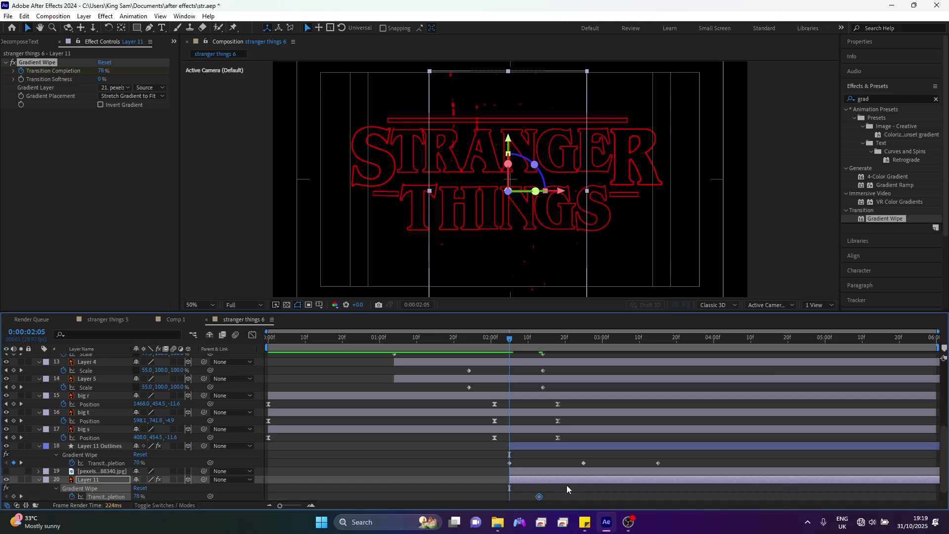
drag(532, 340, 537, 344)
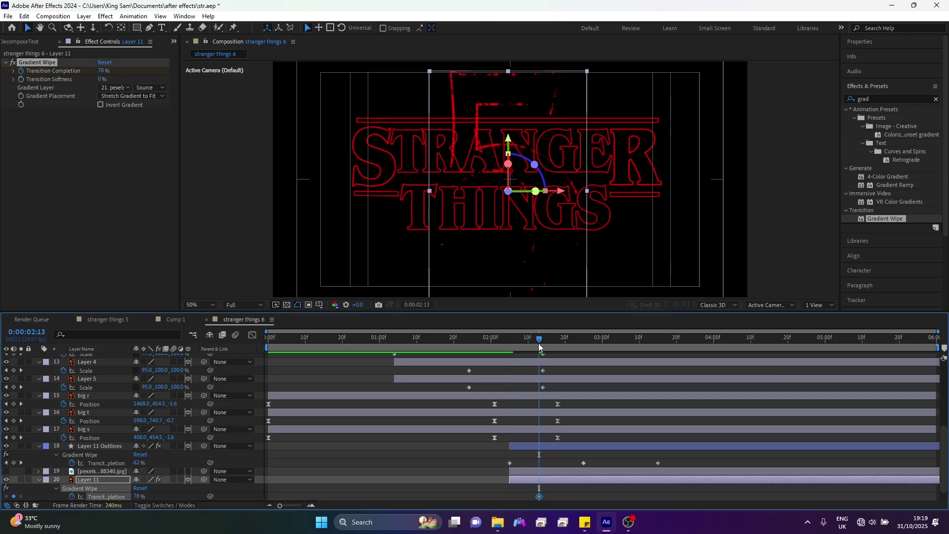
key(space)
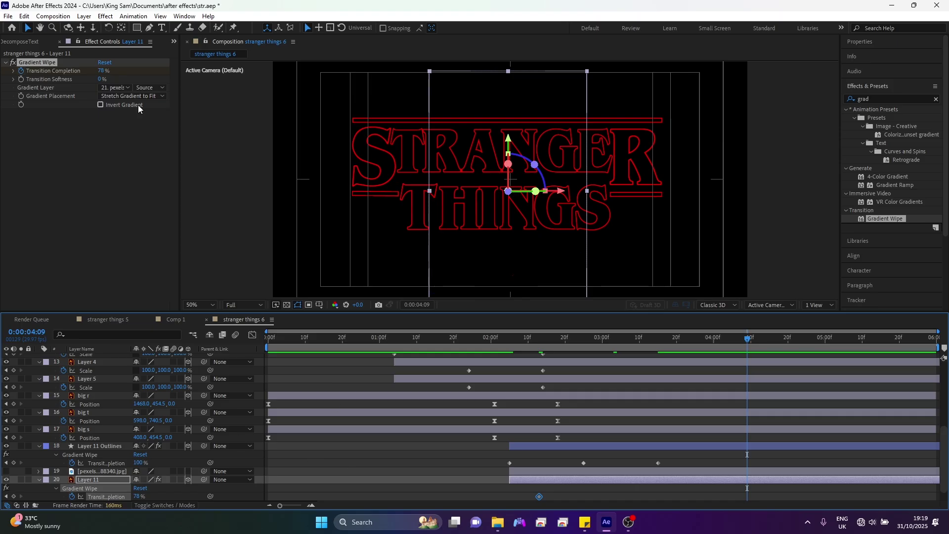
click(102, 70)
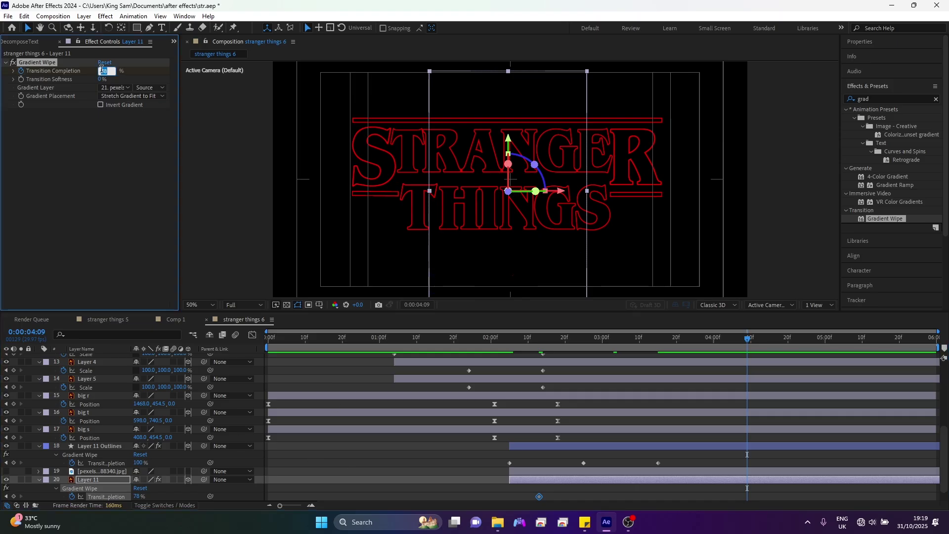
key(Return)
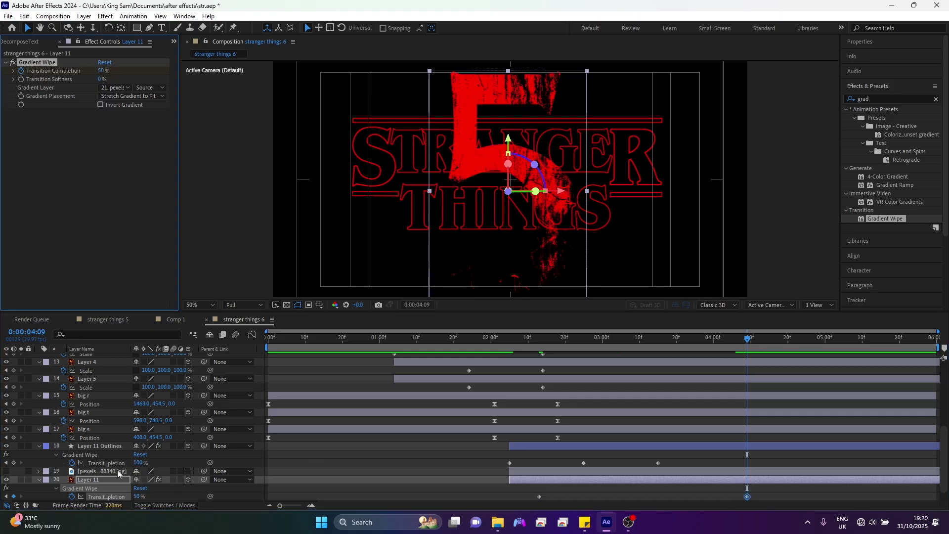
Step: Set the Transition Softness of Layer 11's Gradient Wipe to 100% and hide the pexels texture layer beneath it
click(108, 470)
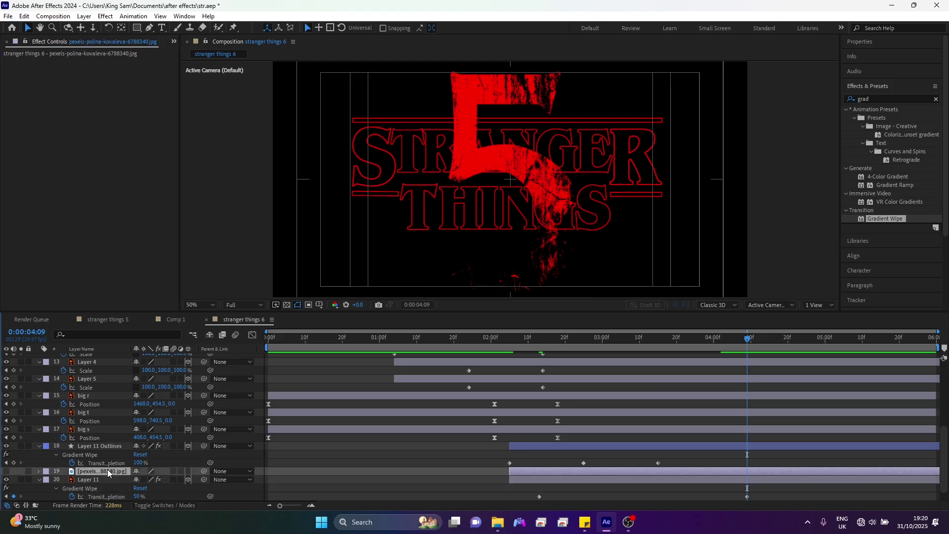
click(6, 472)
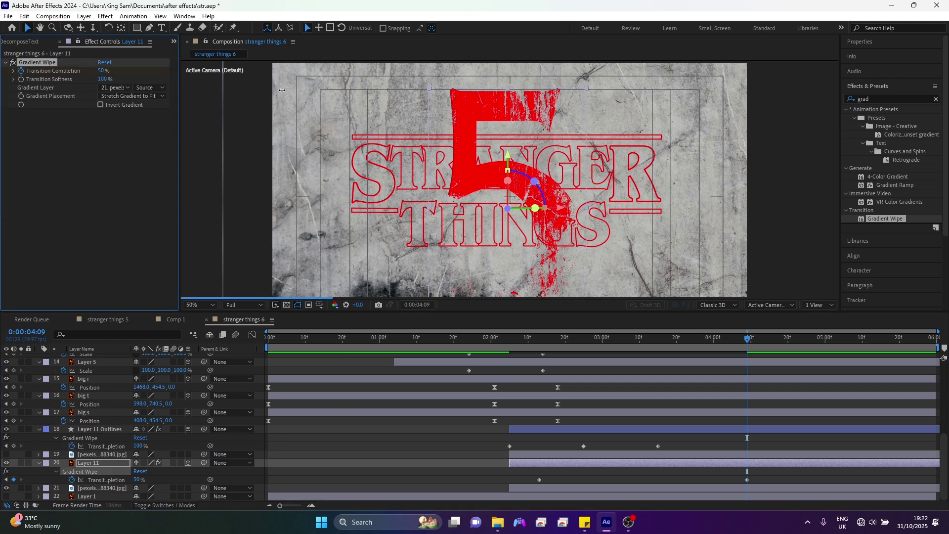
drag(146, 76, 307, 98)
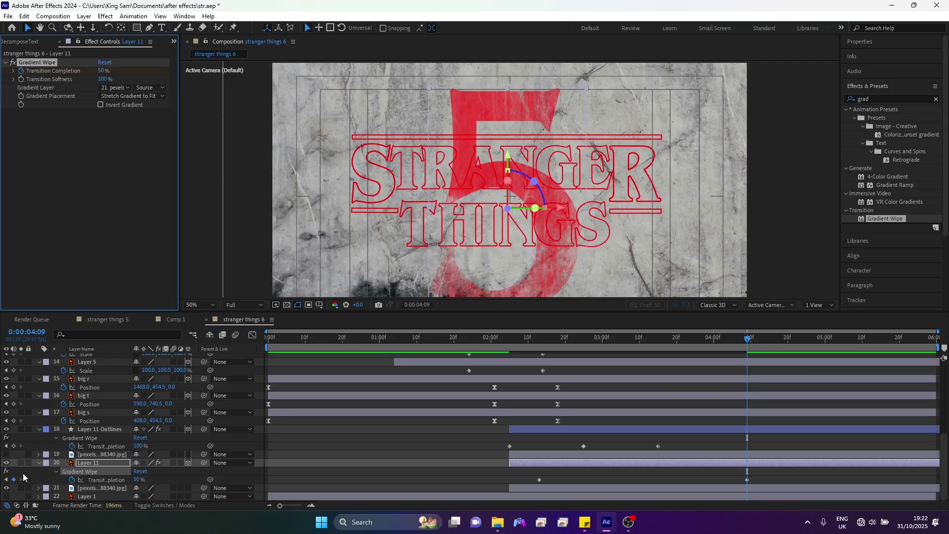
click(6, 488)
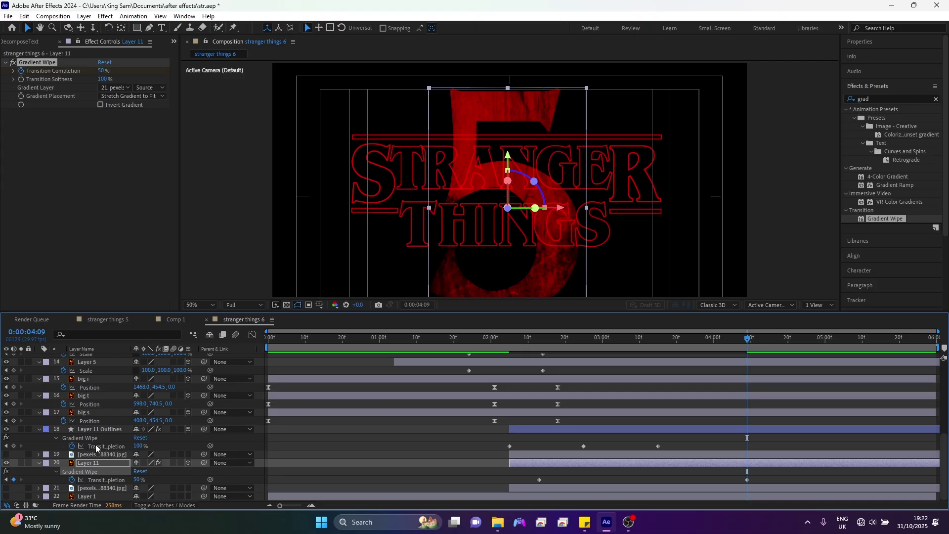
Step: Set the Transition Softness of the Gradient Wipe on Layer 11 Outlines to 100%
click(95, 429)
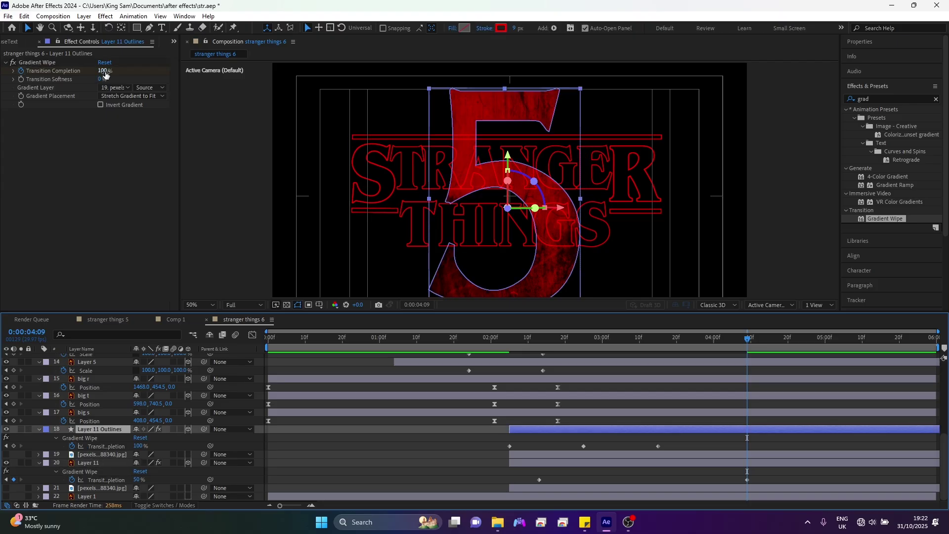
drag(99, 80, 238, 87)
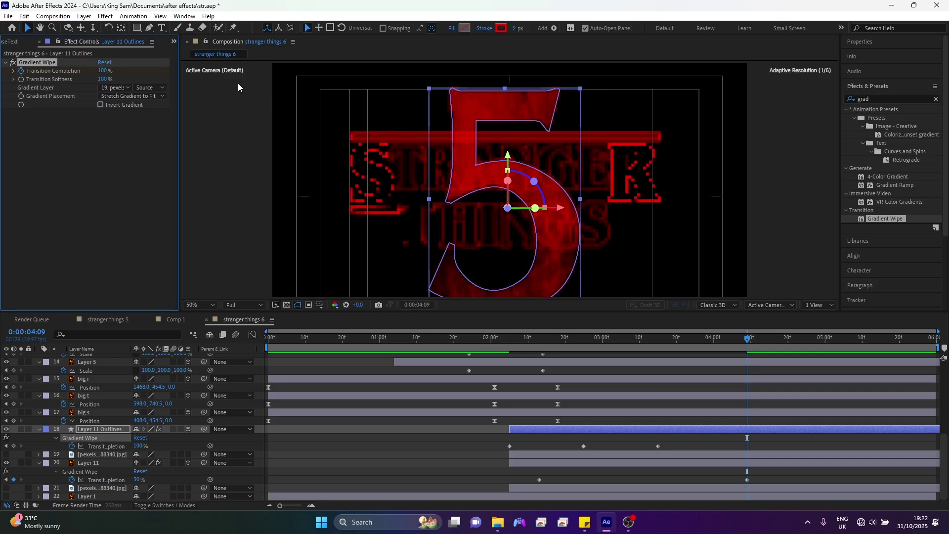
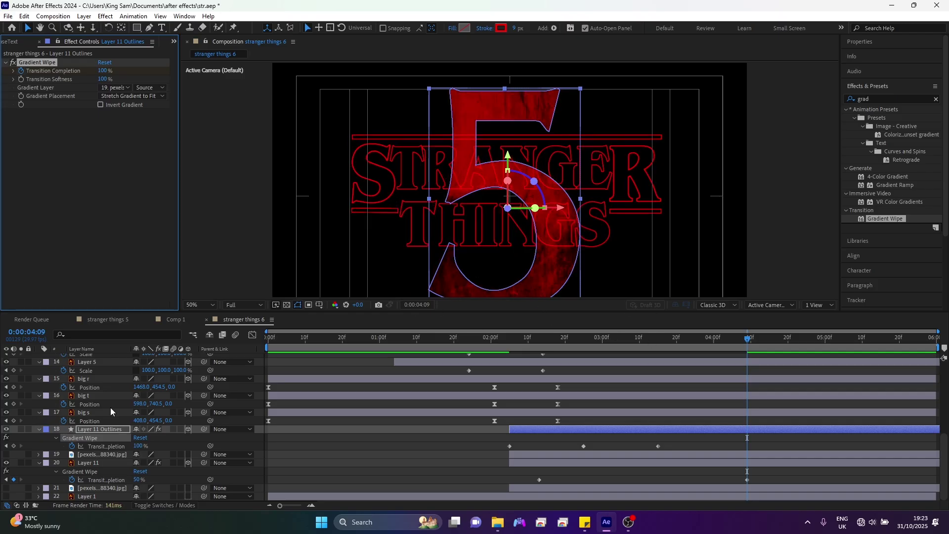
click(57, 445)
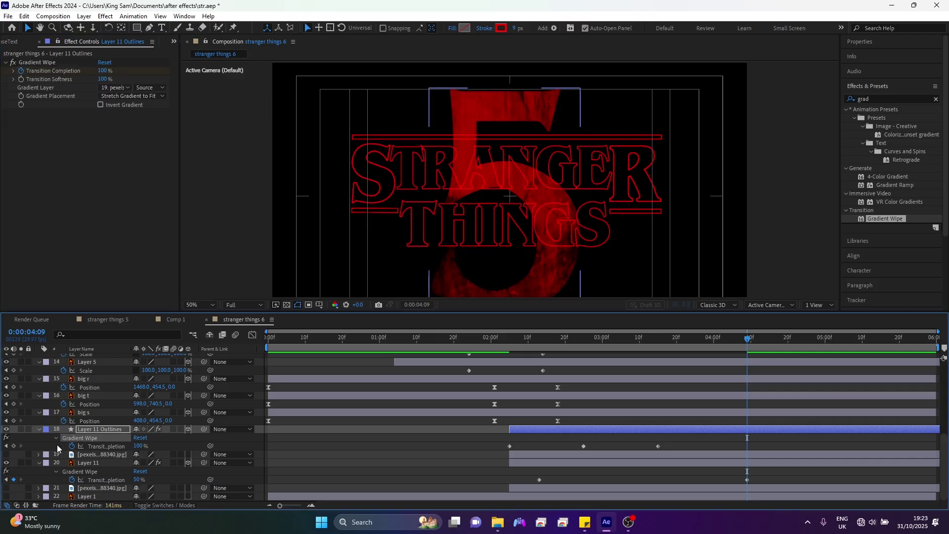
Step: Create a black 1920 x 1080 solid and place it directly above the Layer 11 Outlines layer
key(ctrl+y)
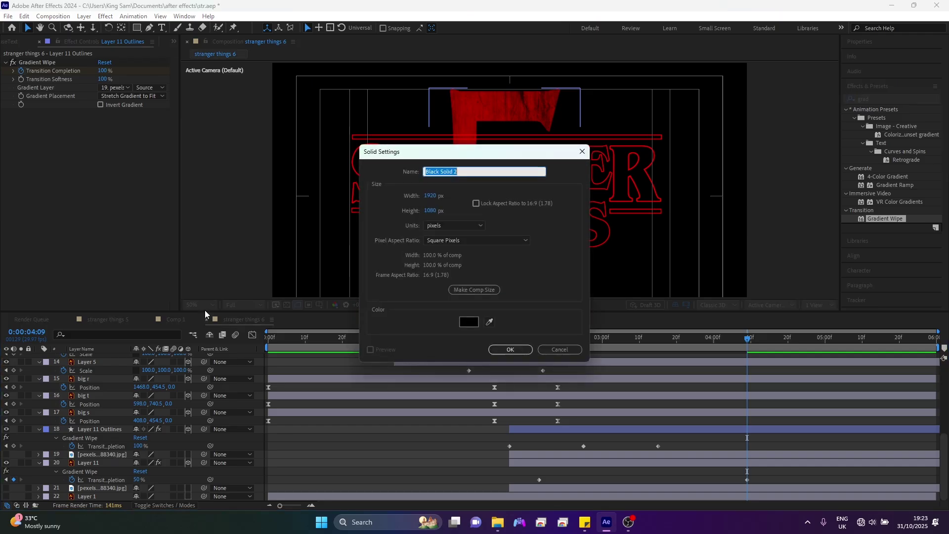
click(509, 350)
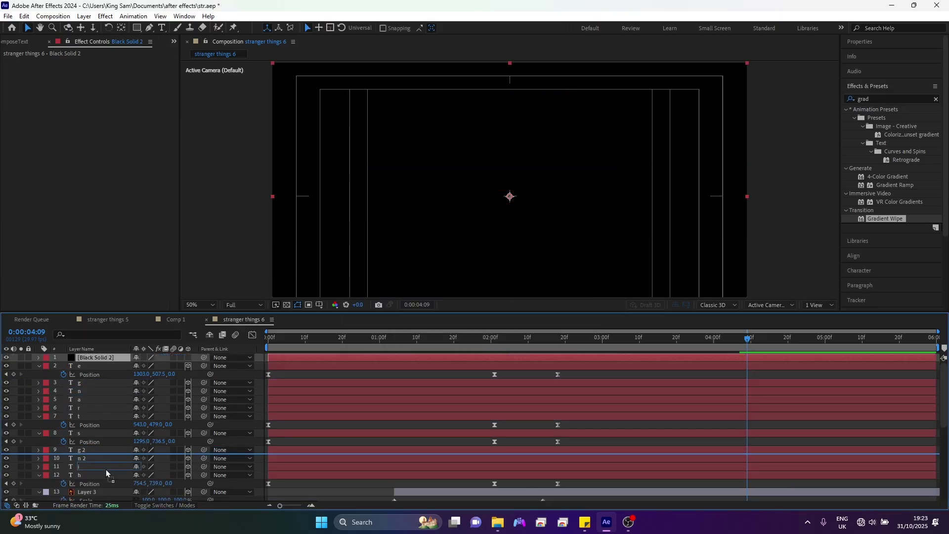
scroll(100, 497, down, 2)
scroll(100, 497, down, 5)
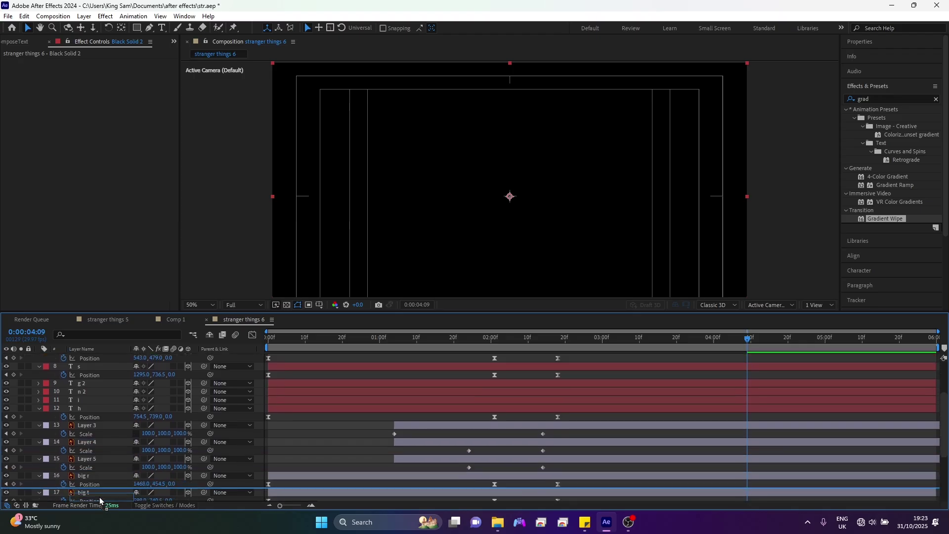
drag(105, 440, 103, 450)
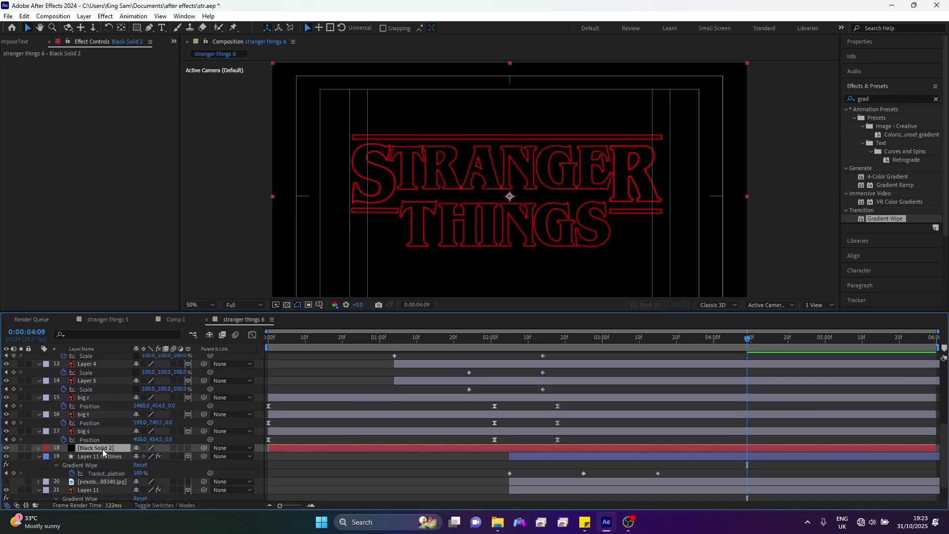
Step: Reduce the black solid's opacity to 25%, check the title around 0:00:03:26, and set the opacity to 28%
key(t)
click(138, 456)
text(25)
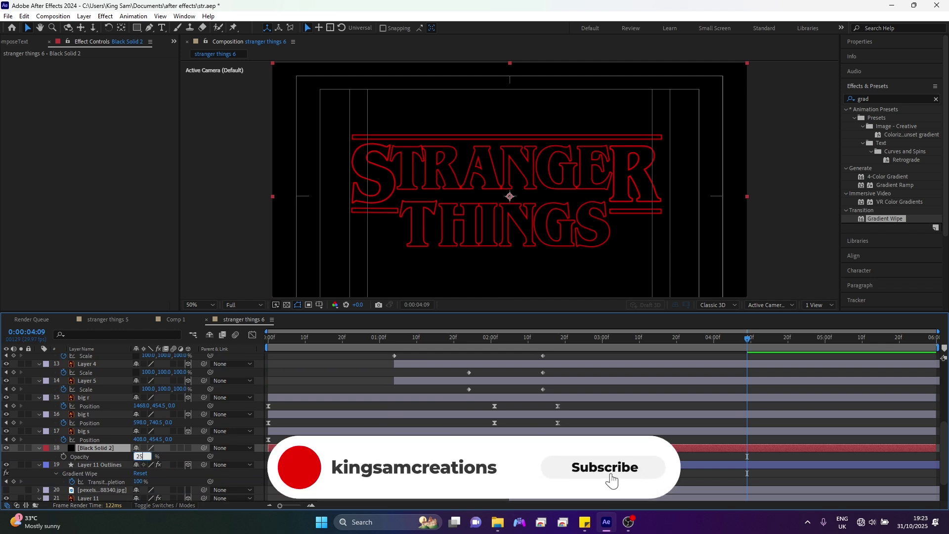
key(Return)
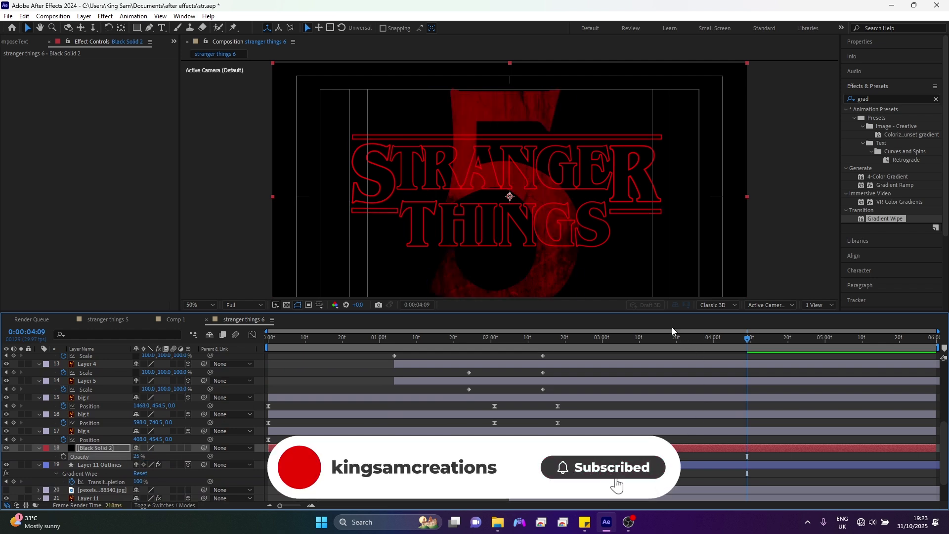
mouse_move(705, 341)
mouse_down()
mouse_move(686, 345)
mouse_move(698, 345)
mouse_up()
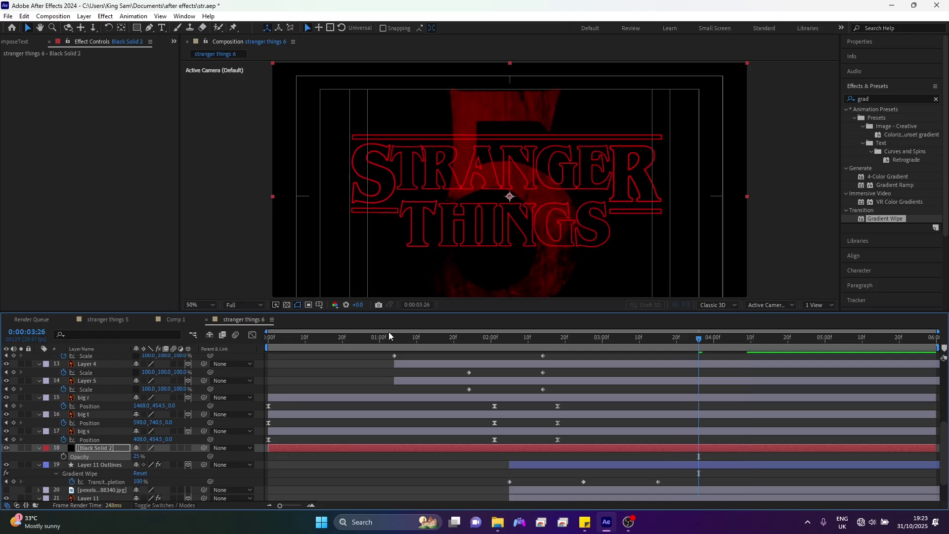
click(137, 456)
text(28)
key(Return)
Step: Add a two-node camera with the 50mm preset to the composition
click(300, 365)
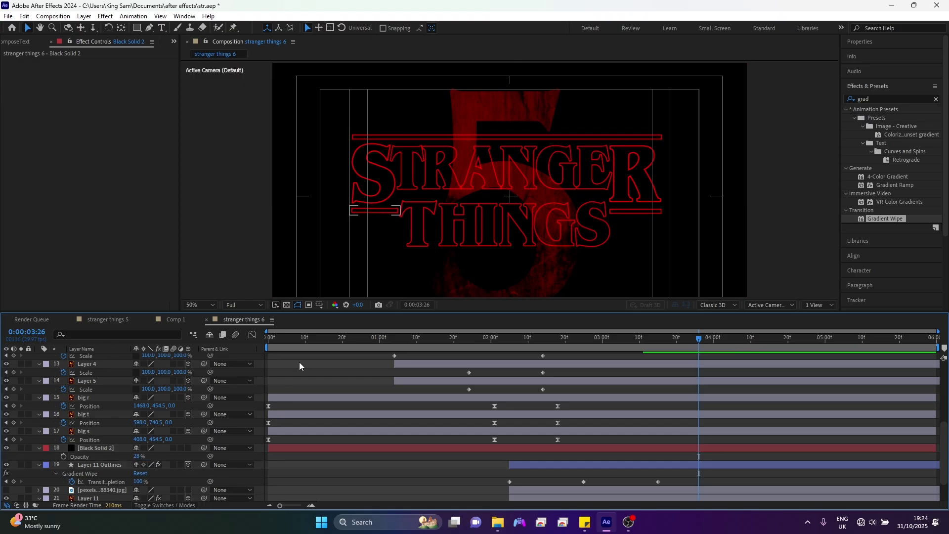
scroll(300, 366, up, 5)
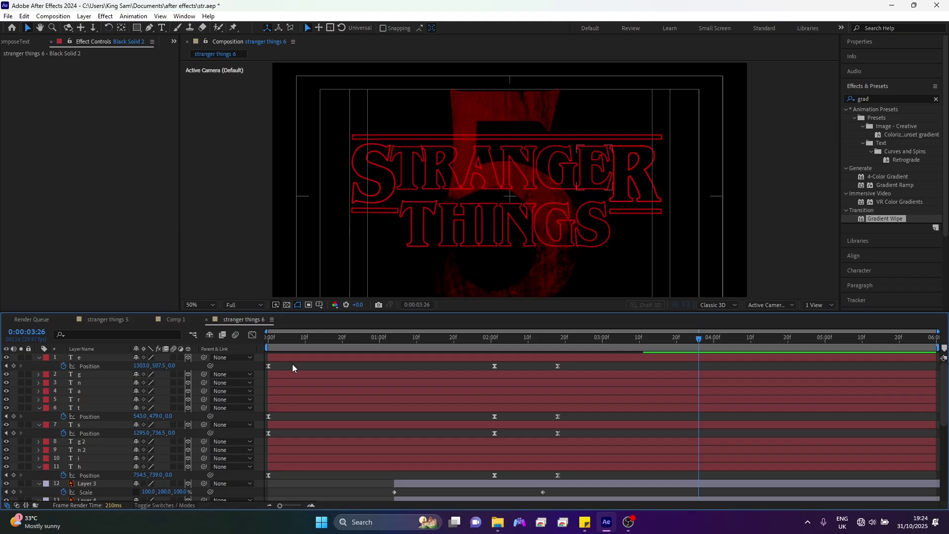
right_click(292, 365)
mouse_move(335, 377)
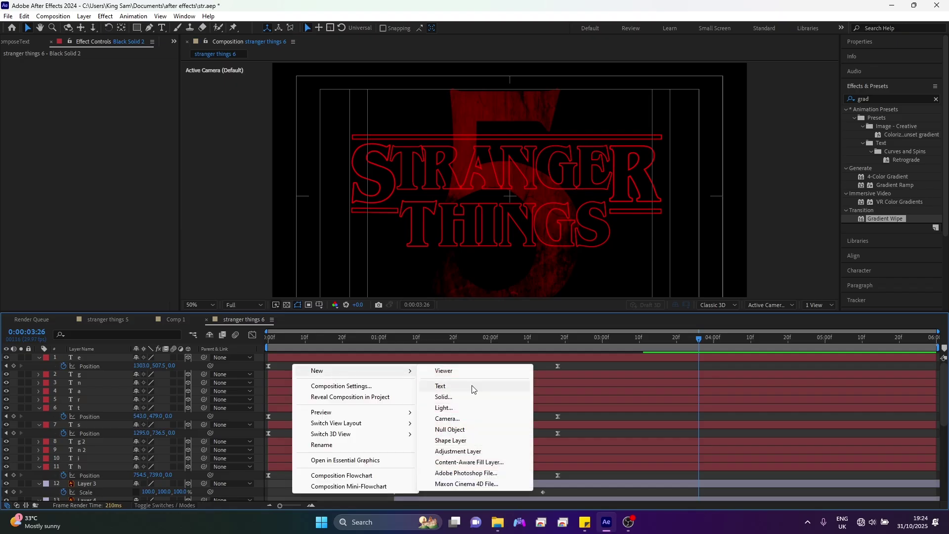
click(459, 420)
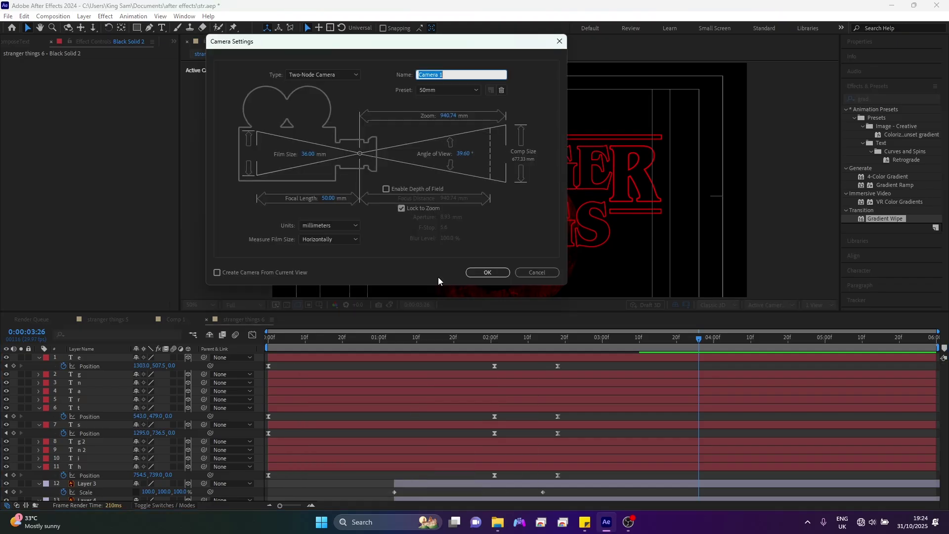
click(488, 273)
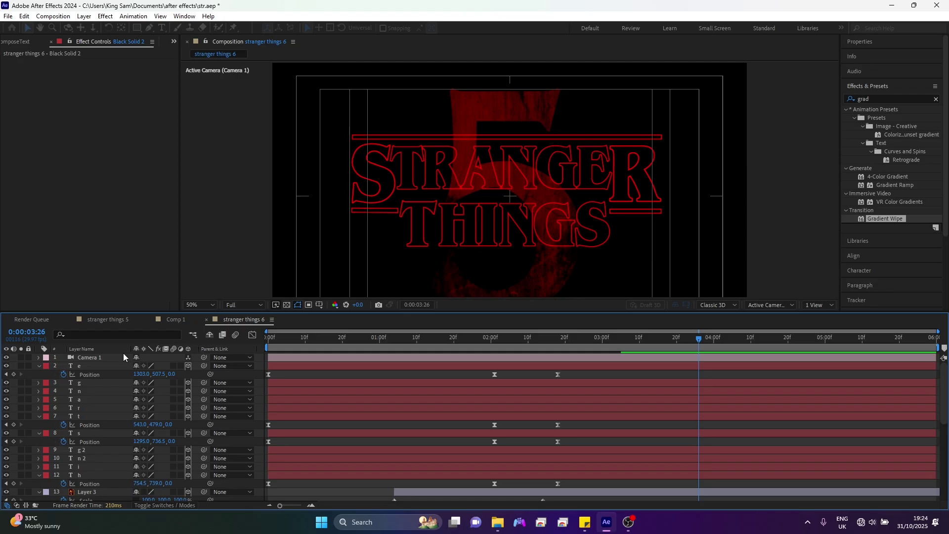
Step: Reveal the camera's Position and enable keyframing for it at 0:00:05:06
click(87, 364)
key(p)
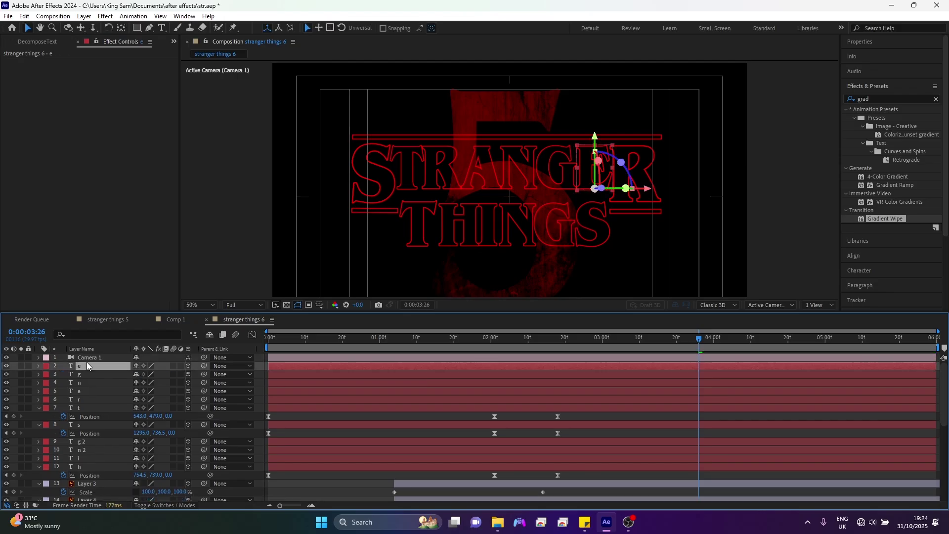
click(85, 360)
key(p)
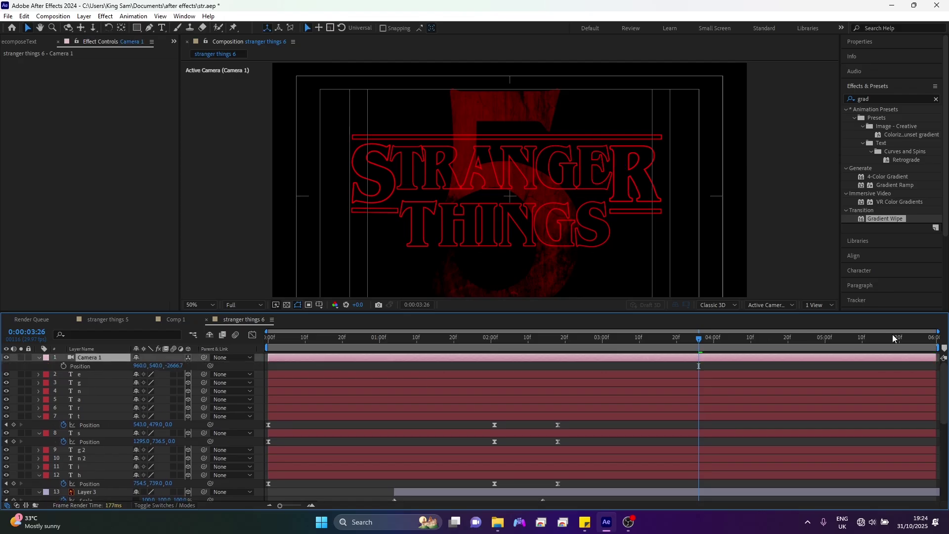
click(847, 338)
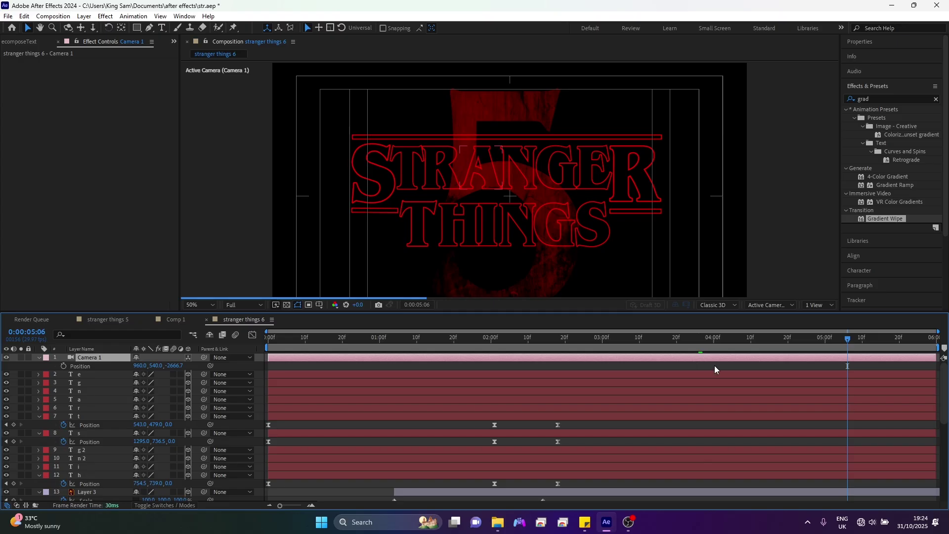
click(64, 366)
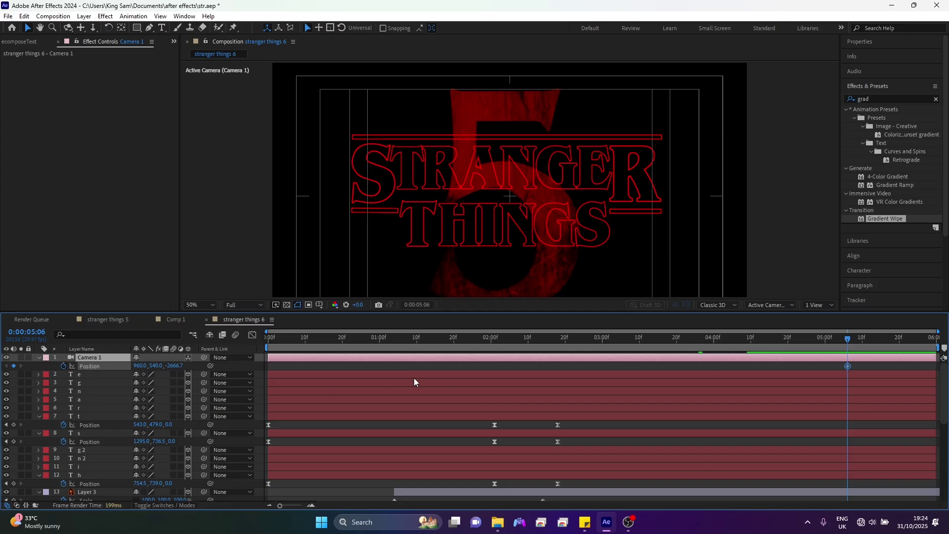
Step: Add a camera Position keyframe at 0:00:00:00 with a Z value of about -1654.7
drag(431, 338, 645, 331)
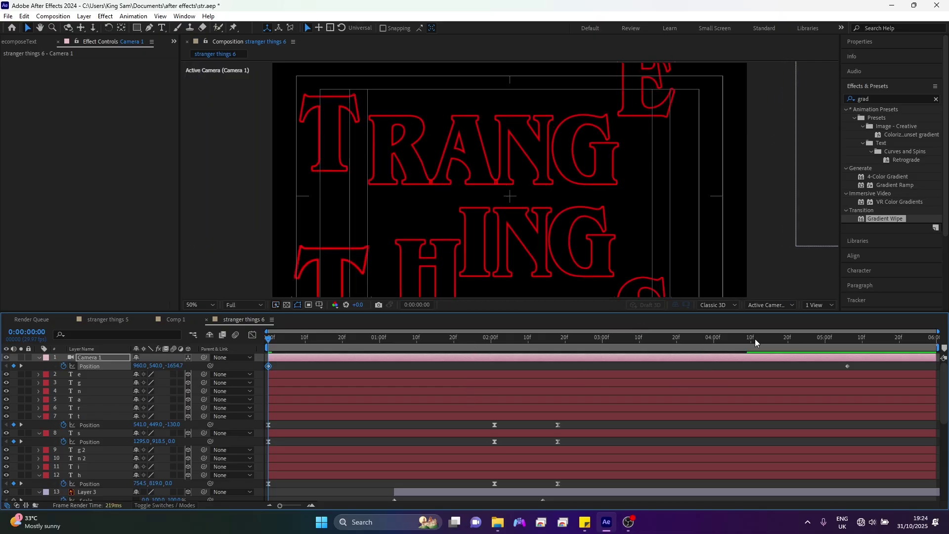
key(Page_Down)
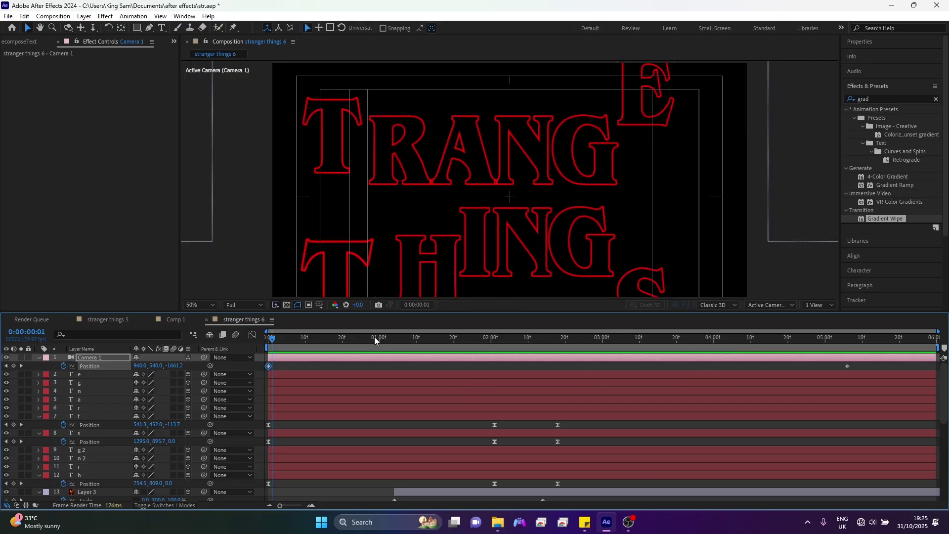
key(Page_Up)
Step: Add an adjustment layer above the camera and apply the Glow effect to it
right_click(42, 366)
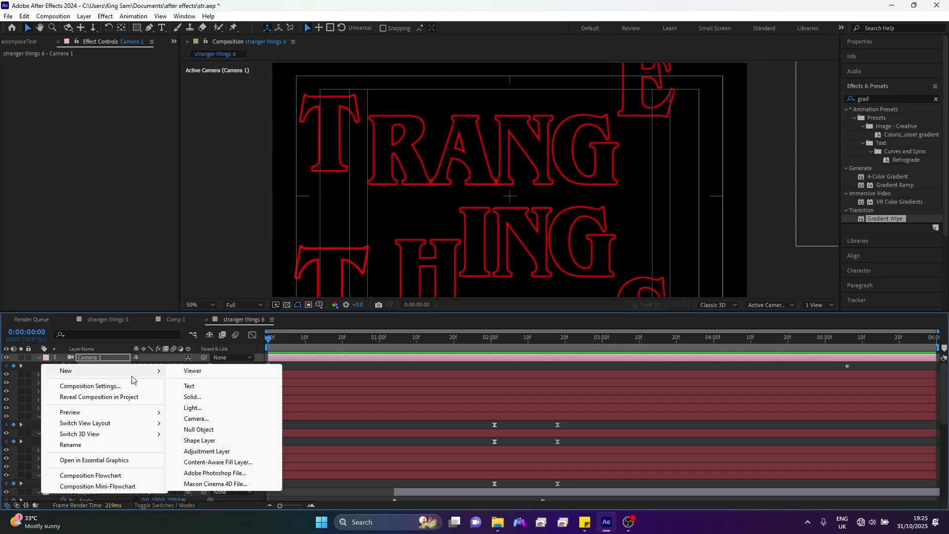
click(207, 451)
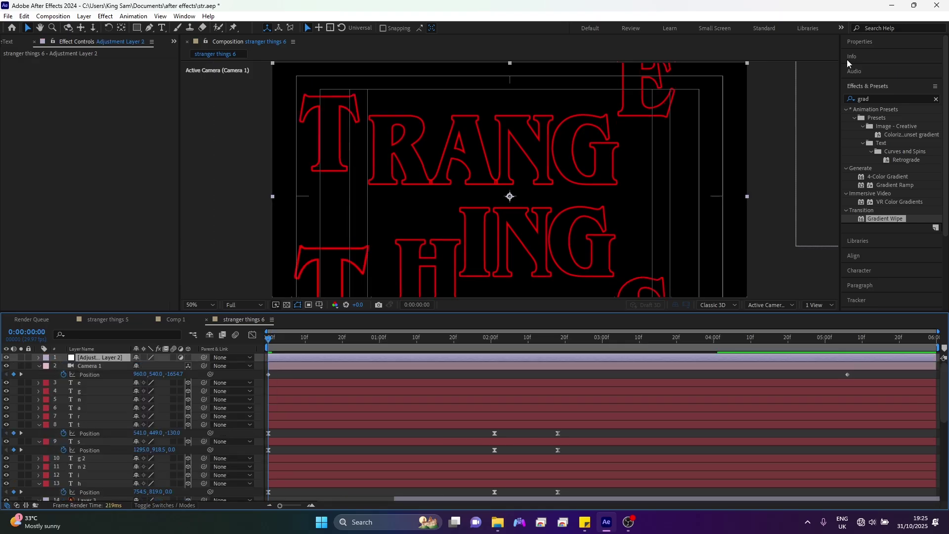
click(936, 100)
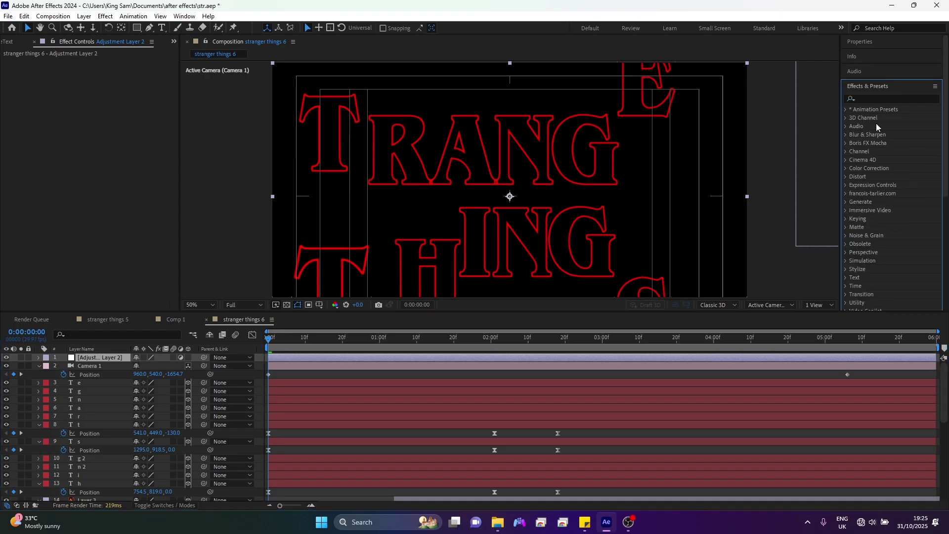
click(874, 96)
text(glo)
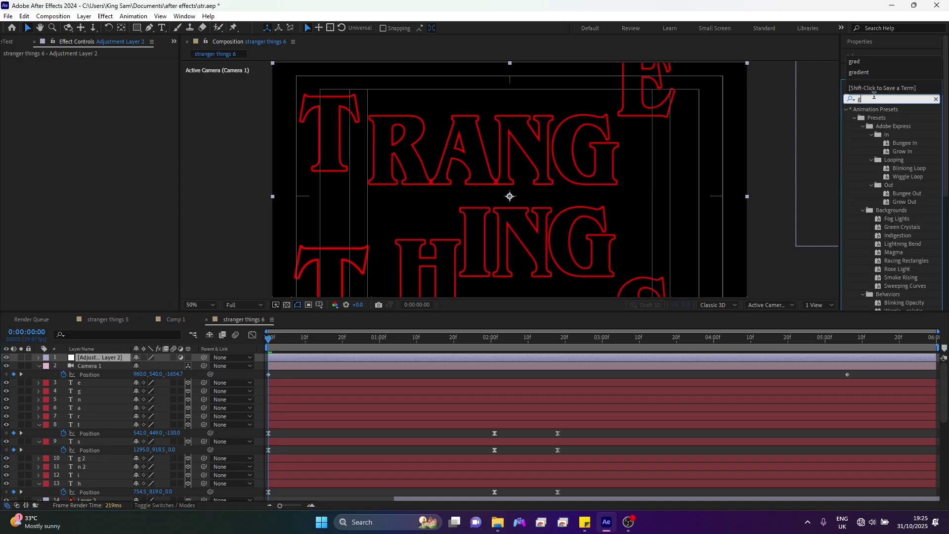
key(Return)
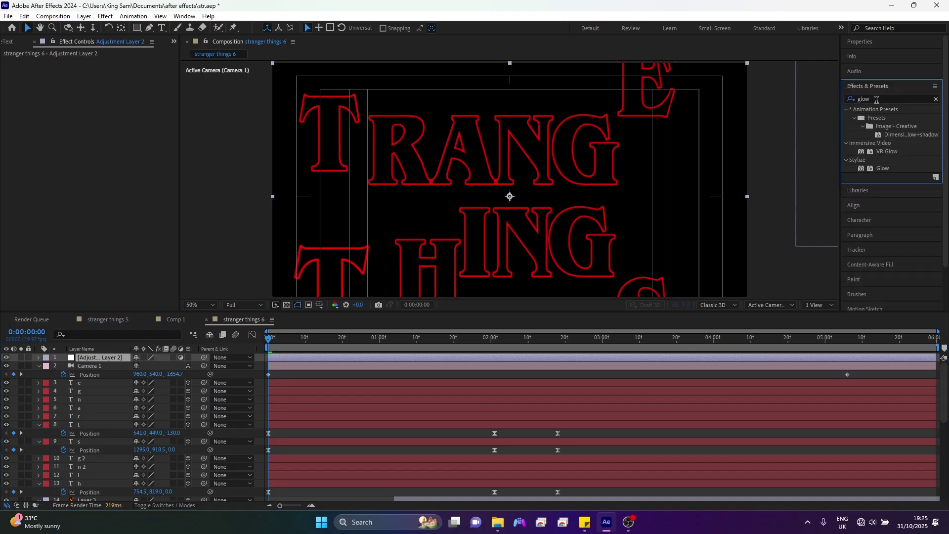
double_click(884, 168)
Step: Set the Glow Threshold to 85% and the Color Looping to Sawtooth B>A
click(103, 79)
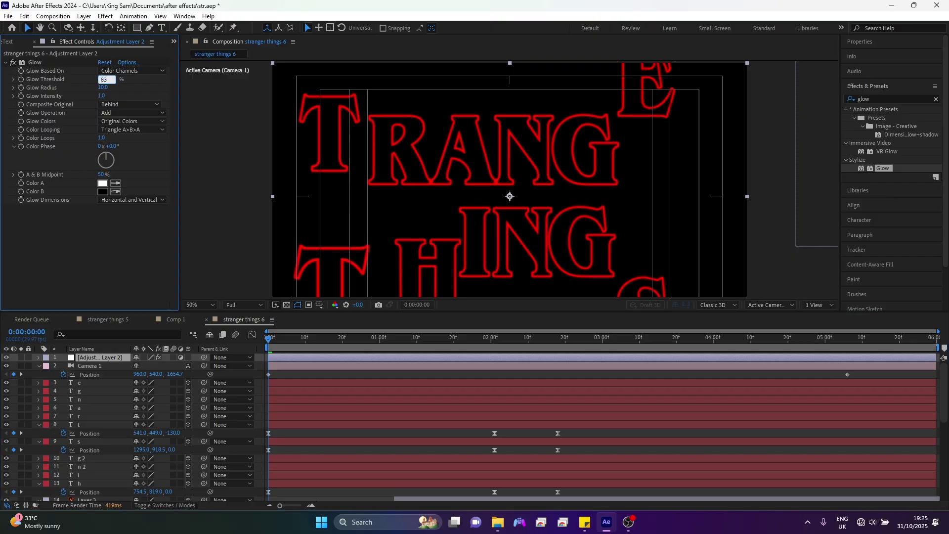
key(Return)
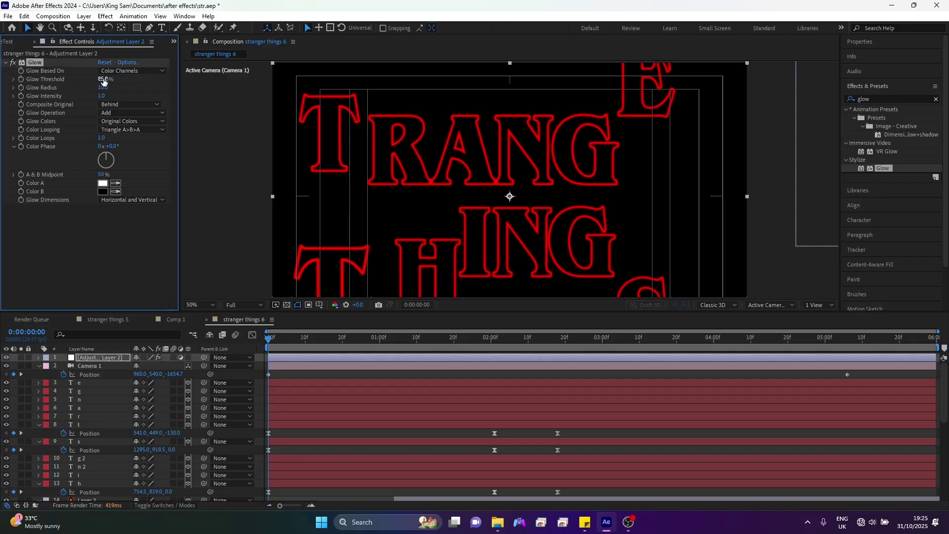
click(158, 130)
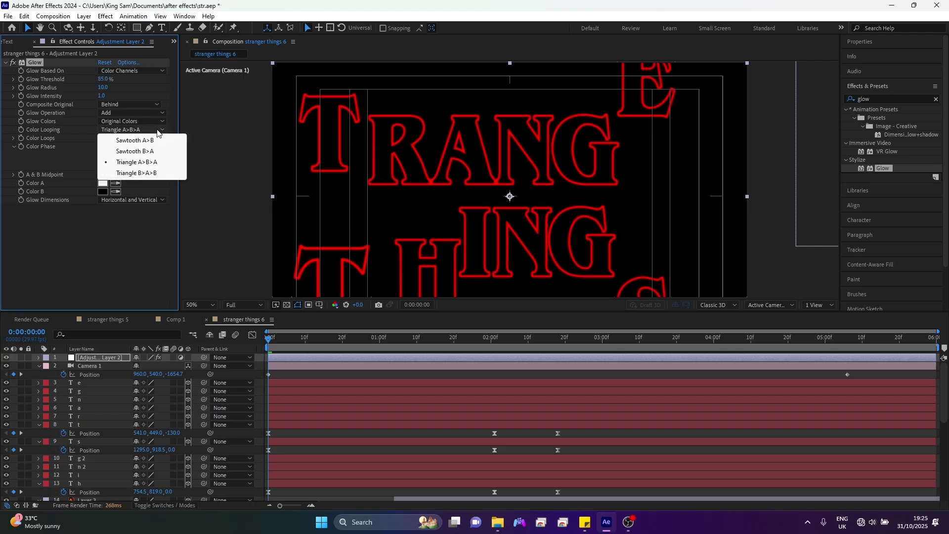
click(138, 151)
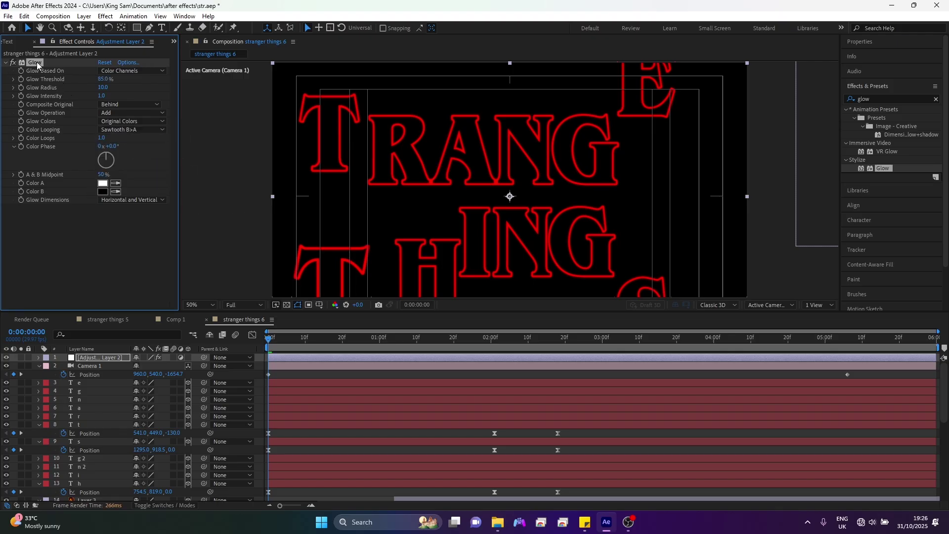
Step: Duplicate the Glow effect and adjust the copy, with a Glow Radius of 494 and changed Glow Intensity and Threshold
key(ctrl+d)
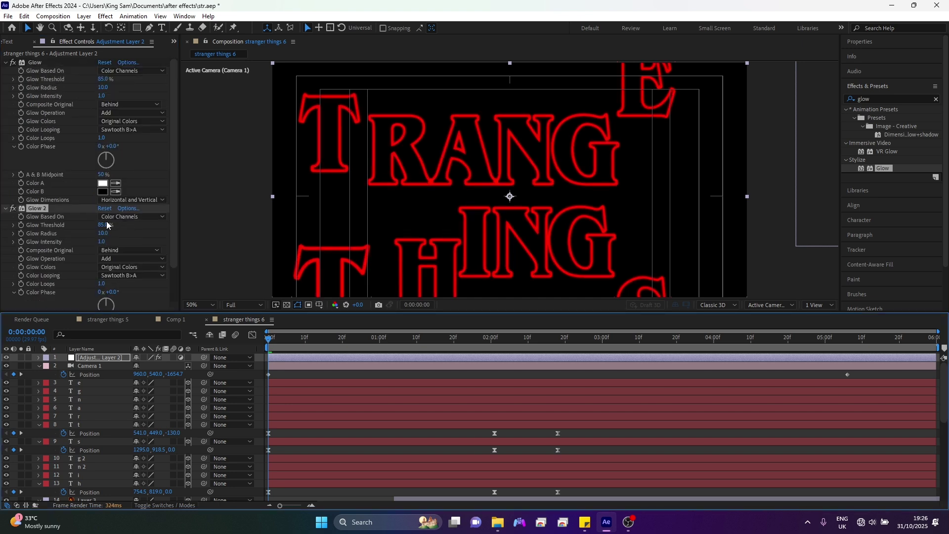
drag(102, 234, 356, 249)
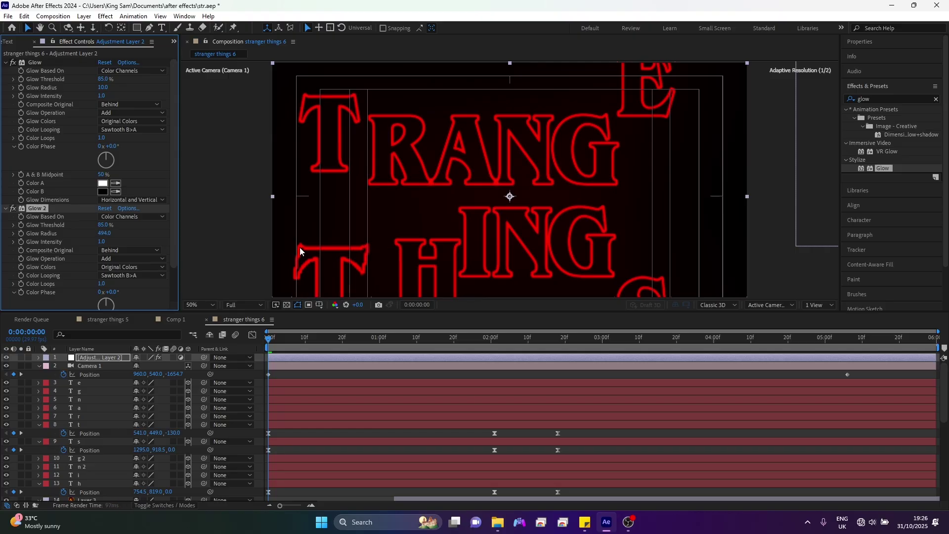
click(102, 242)
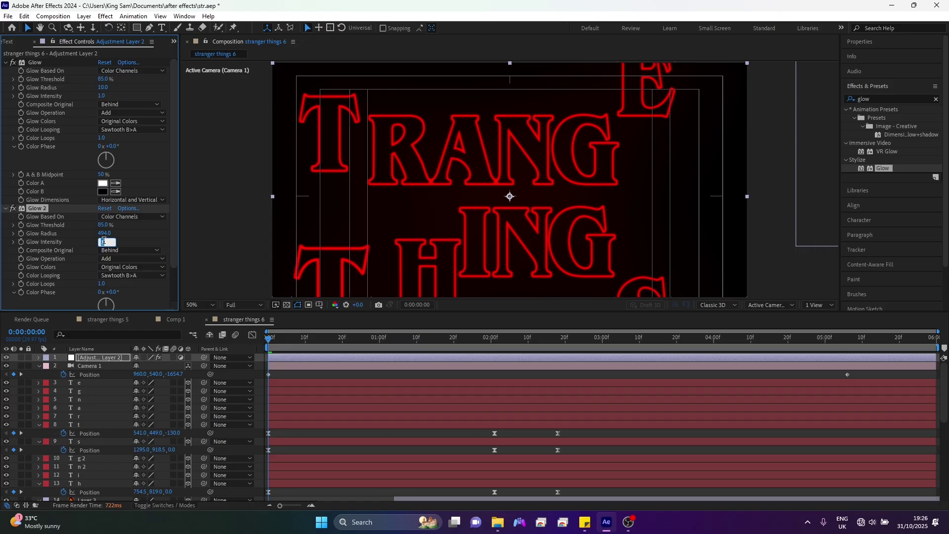
key(Return)
drag(100, 225, 97, 225)
Step: Add the 36098-410587726.mp4 footage to the timeline between the black solid and Layer 11 Outlines
click(13, 43)
click(13, 42)
click(14, 42)
click(54, 197)
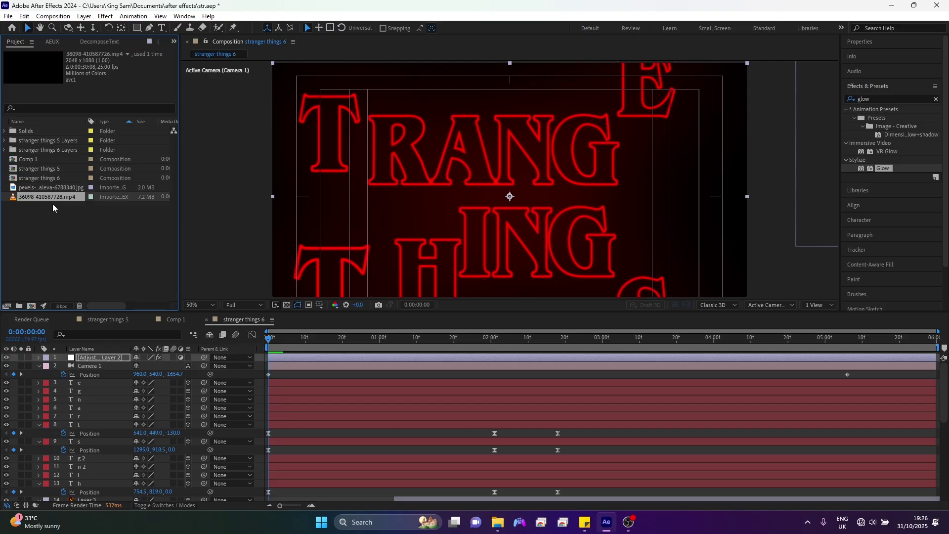
scroll(110, 493, down, 5)
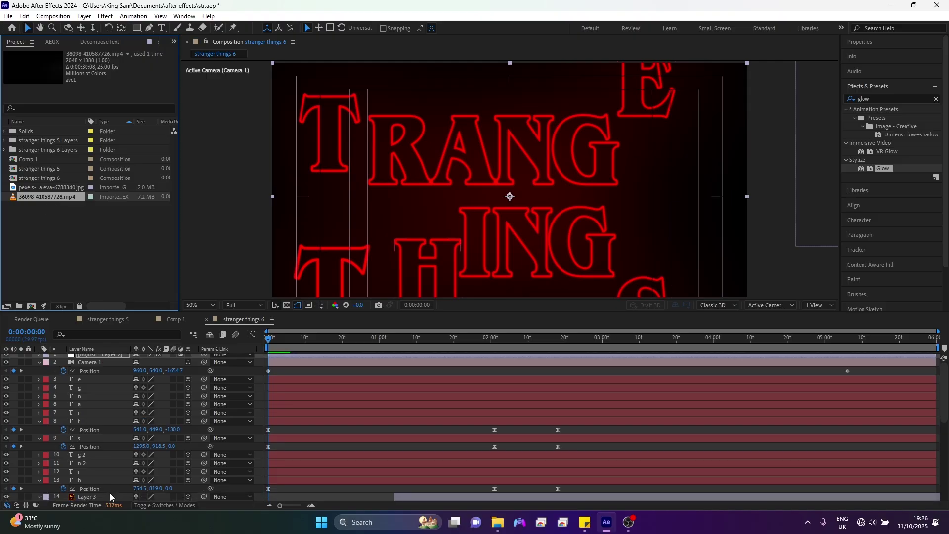
drag(40, 197, 94, 425)
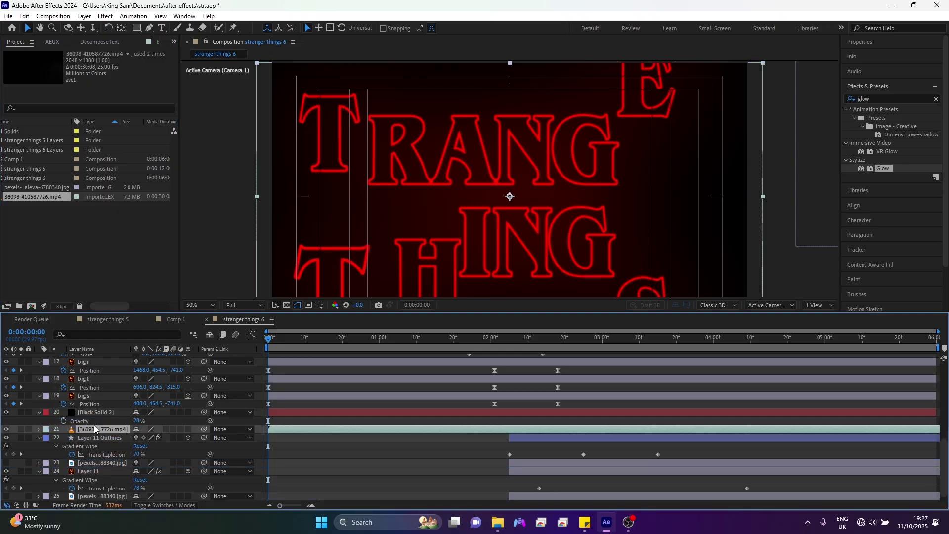
Step: Set the blending mode of the 36098-410587726.mp4 footage layer to Screen
click(155, 504)
click(199, 430)
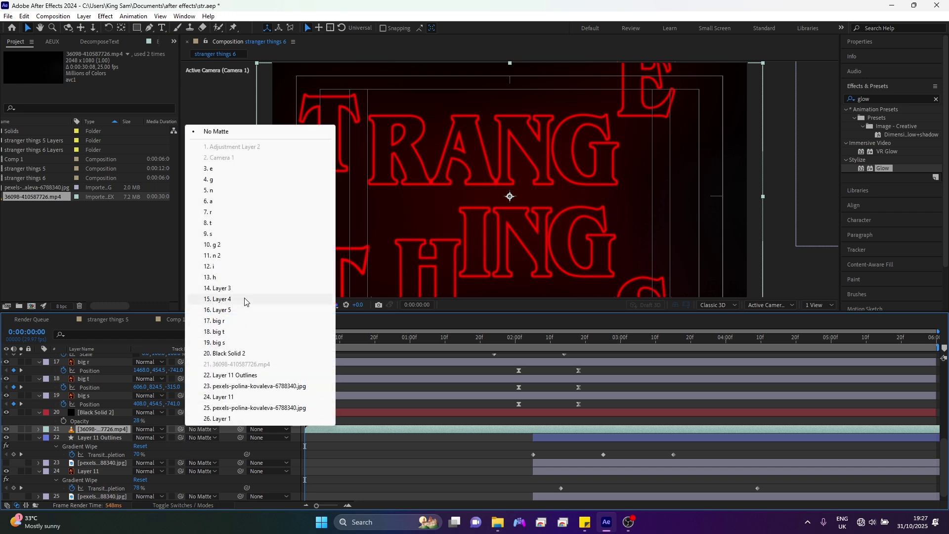
click(146, 433)
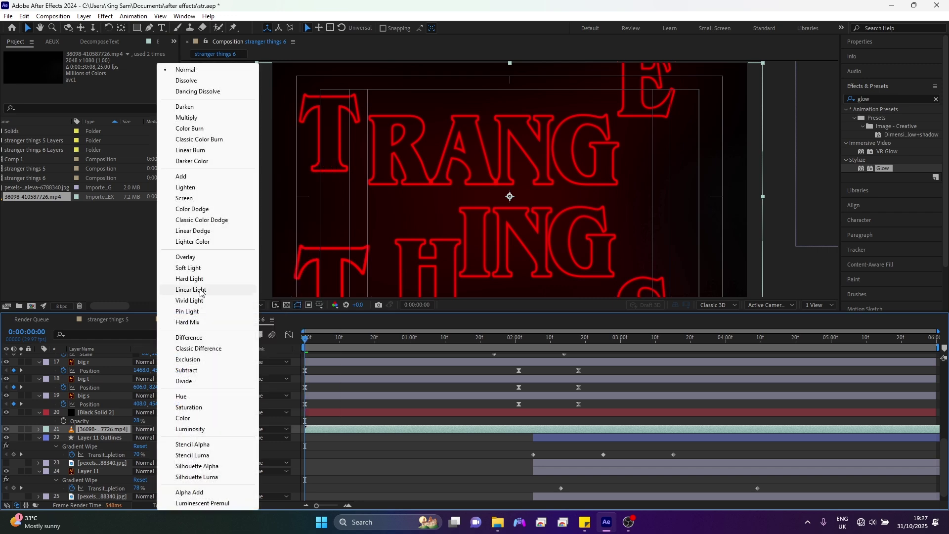
click(185, 198)
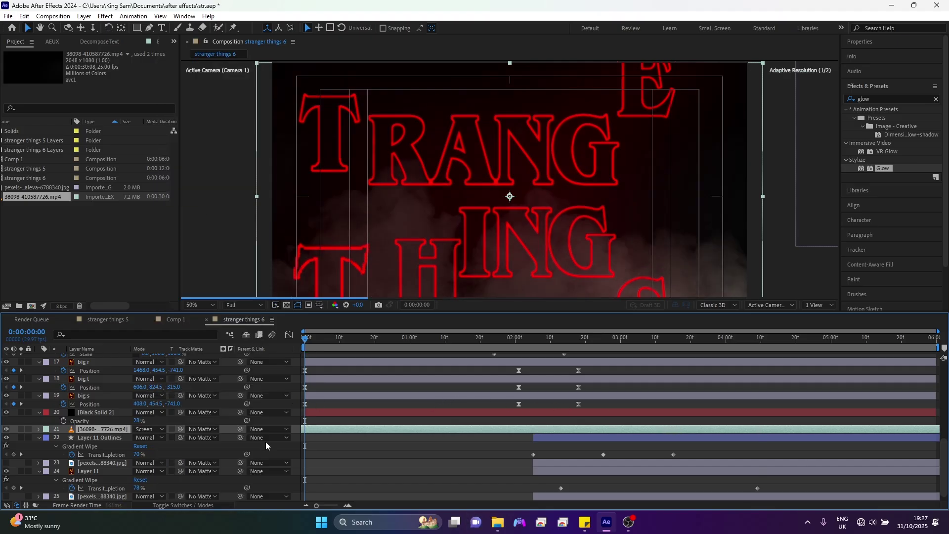
Step: Scale the smoke footage layer to 133%, move it upward in the composition, and preview the animation
key(s)
drag(164, 438, 180, 436)
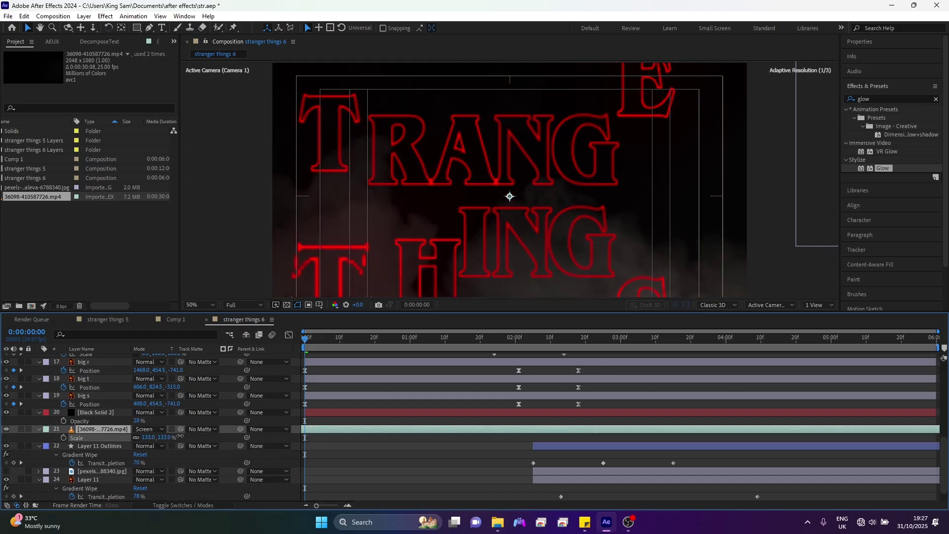
drag(641, 263, 649, 186)
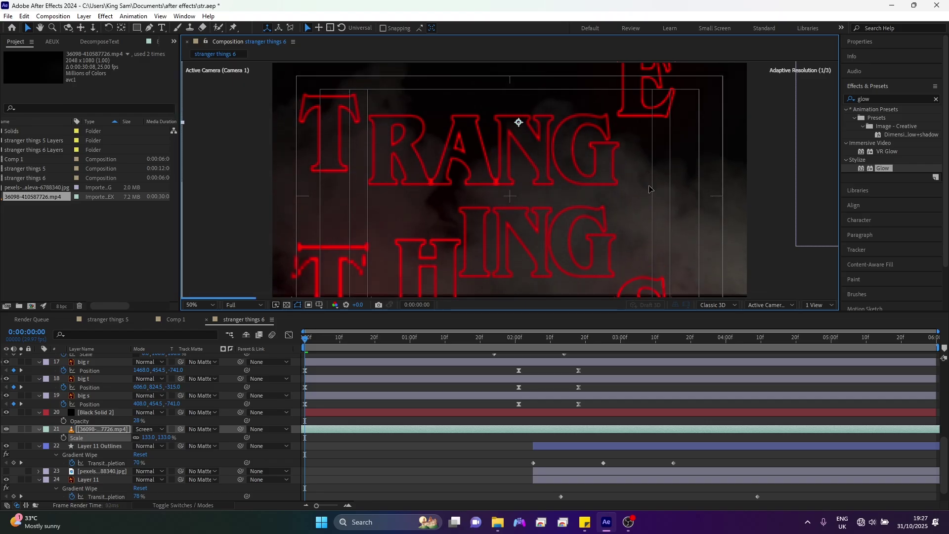
key(space)
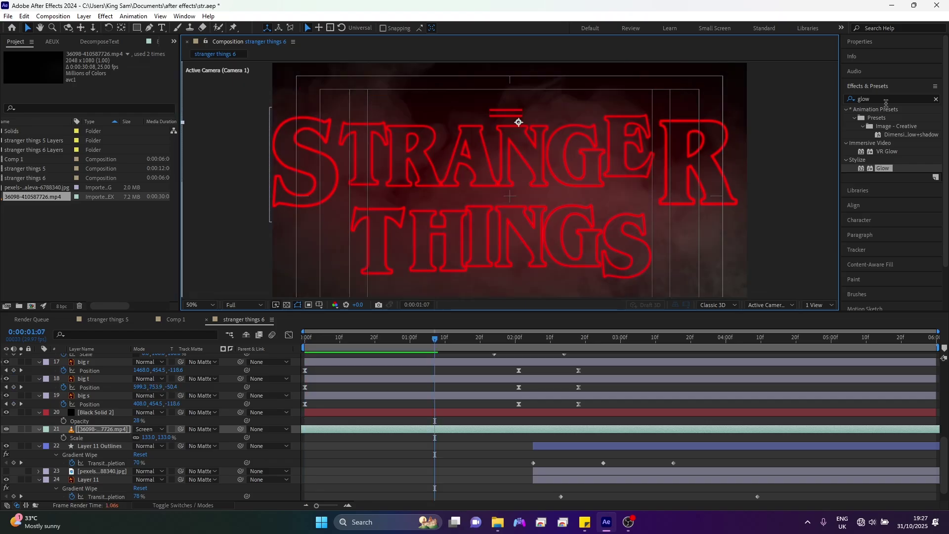
Step: Find the Brightness & Contrast effect and apply it to the 36098-410587726.mp4 footage layer
click(936, 99)
click(880, 97)
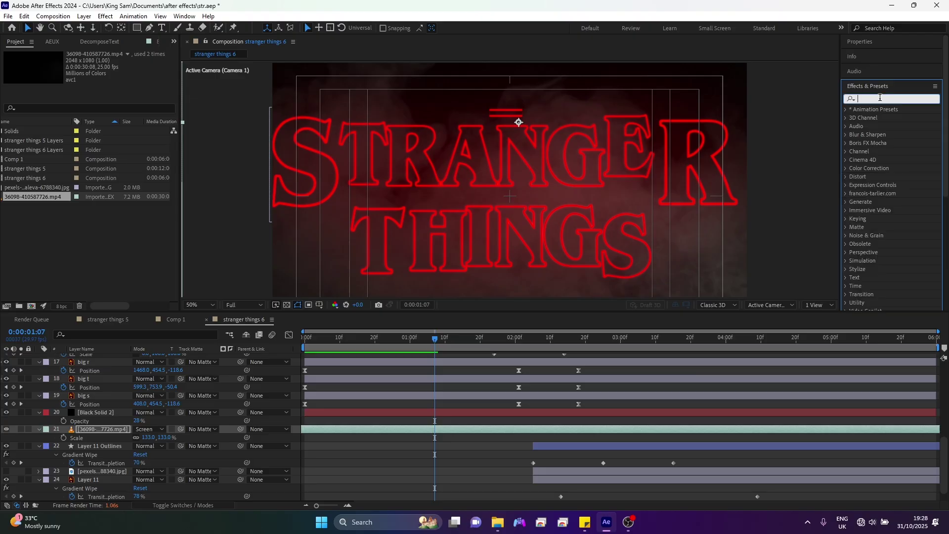
text(br)
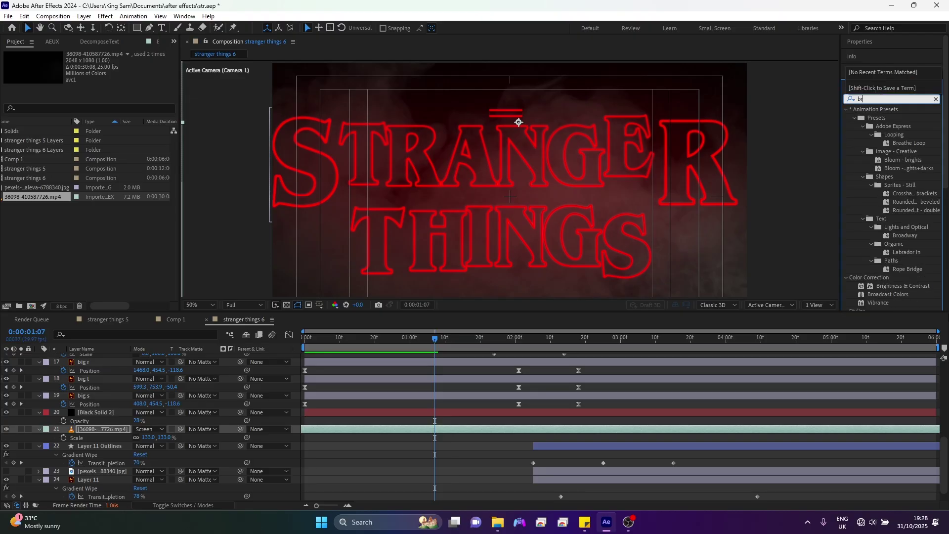
drag(903, 286, 79, 432)
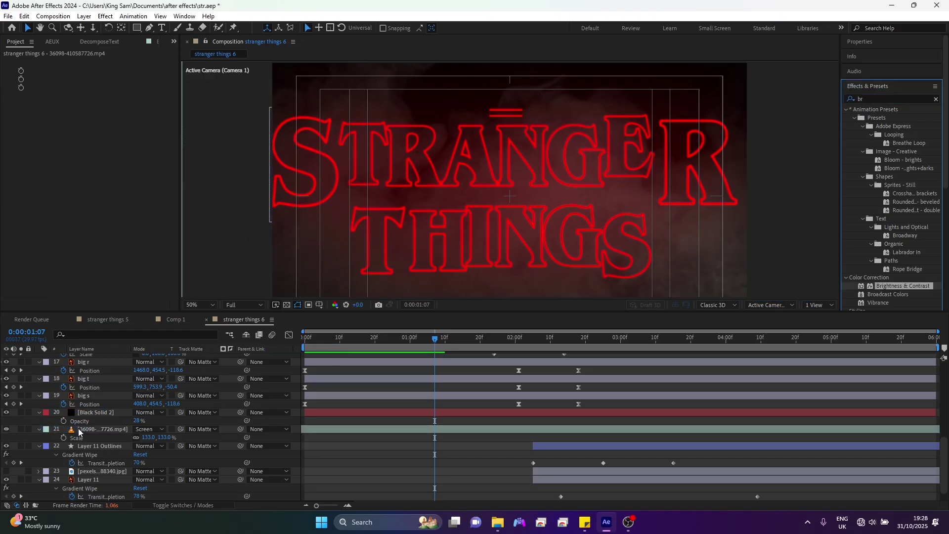
Step: Enable Use Legacy for the footage's Brightness & Contrast effect and lower the Brightness to about -18
drag(94, 70, 94, 71)
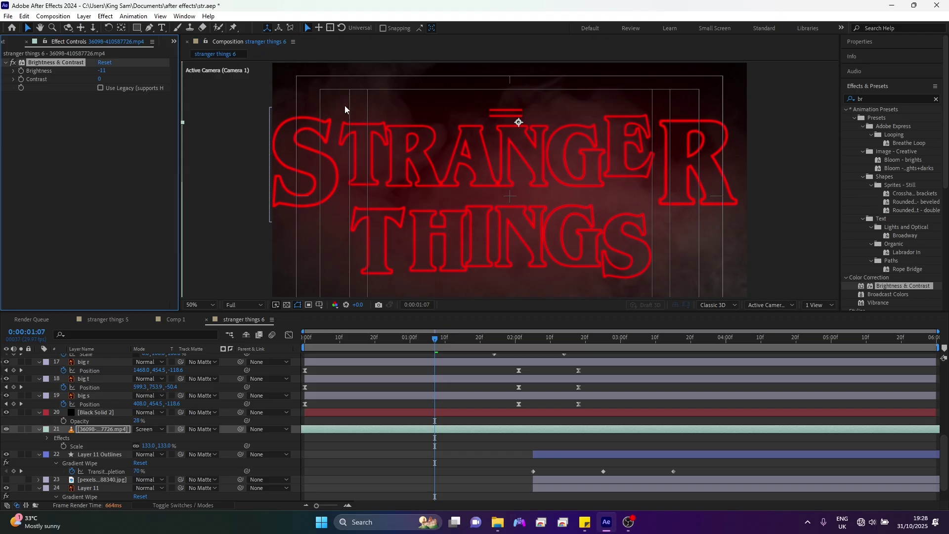
click(101, 88)
drag(95, 71, 79, 71)
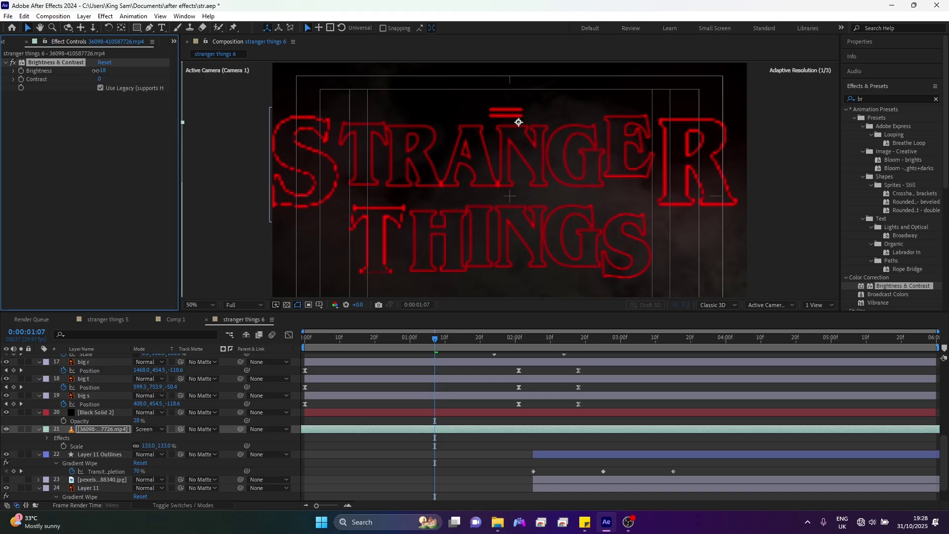